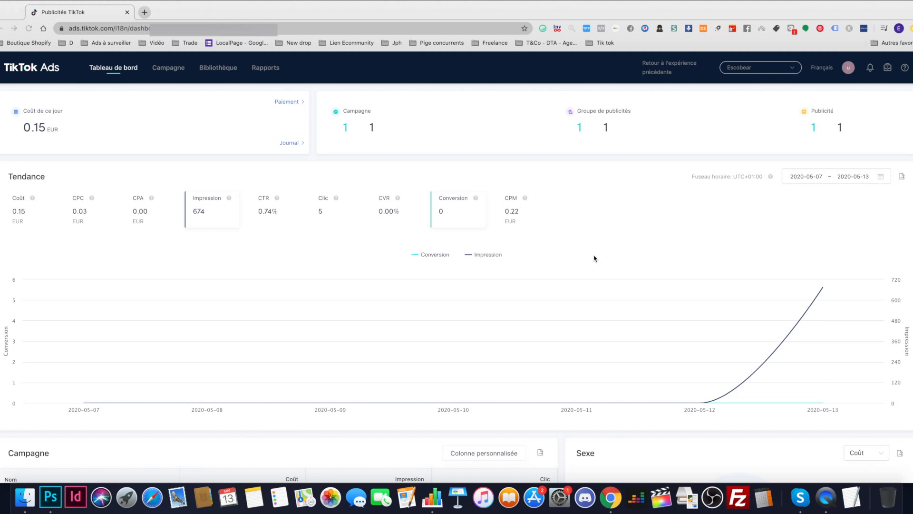
Look over the dashboard's daily cost, trend metrics, campaign table and breakdown charts.
{"action": "scroll", "coordinate": [336, 264], "scroll_direction": "down", "scroll_amount": 1}
{"action": "scroll", "coordinate": [336, 263], "scroll_direction": "down", "scroll_amount": 10}
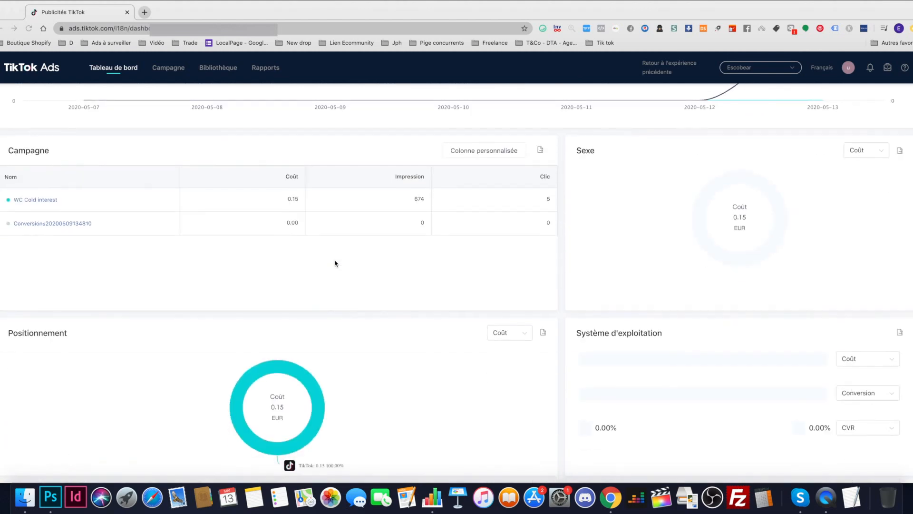
{"action": "scroll", "coordinate": [336, 262], "scroll_direction": "down", "scroll_amount": 6}
{"action": "scroll", "coordinate": [345, 264], "scroll_direction": "up", "scroll_amount": 11}
{"action": "scroll", "coordinate": [345, 265], "scroll_direction": "up", "scroll_amount": 6}
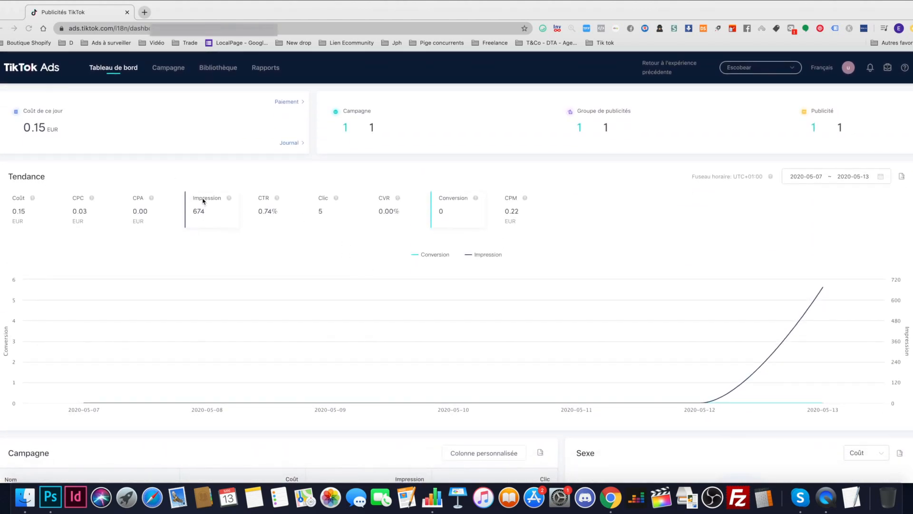
{"action": "scroll", "coordinate": [223, 275], "scroll_direction": "down", "scroll_amount": 2}
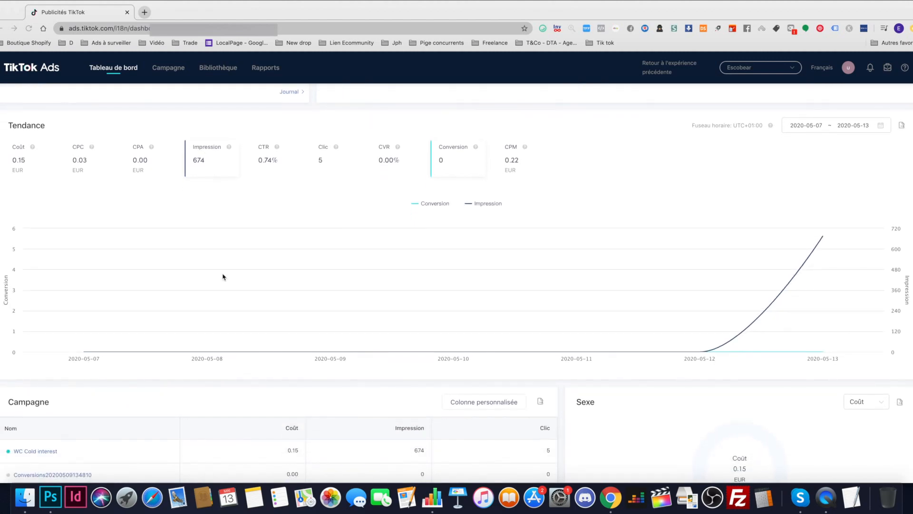
{"action": "scroll", "coordinate": [223, 276], "scroll_direction": "down", "scroll_amount": 2}
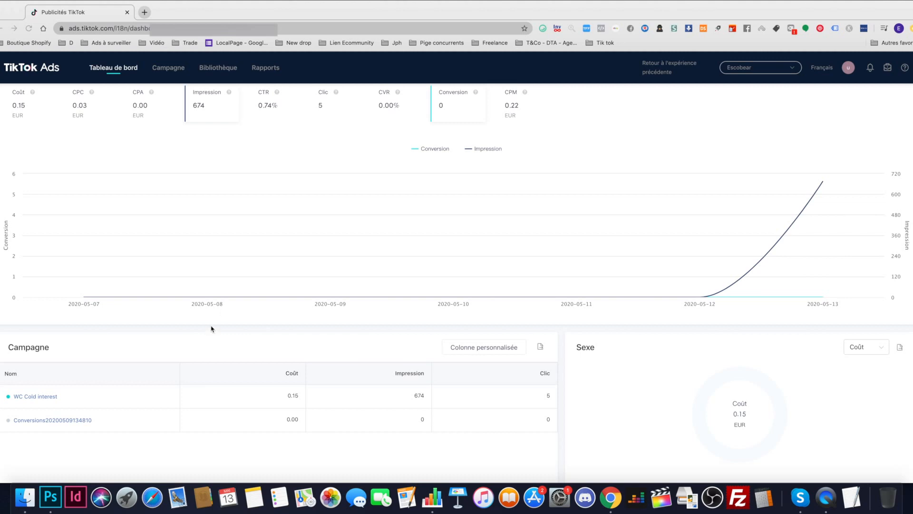
{"action": "scroll", "coordinate": [189, 371], "scroll_direction": "up", "scroll_amount": 4}
{"action": "scroll", "coordinate": [188, 371], "scroll_direction": "up", "scroll_amount": 1}
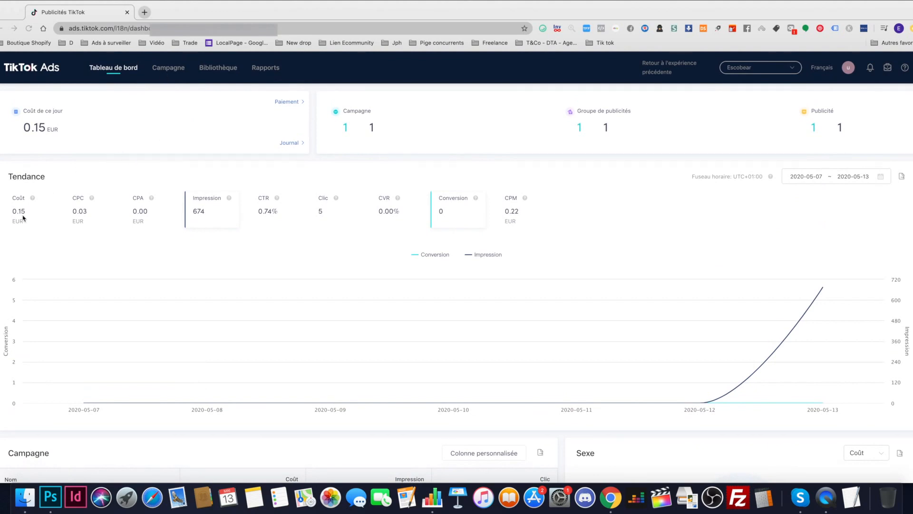
Read the explanations of the Coût, CPC and CPA metrics, and inspect the chart point for 2020-05-13 and the campaign table.
{"action": "left_click", "coordinate": [9, 197]}
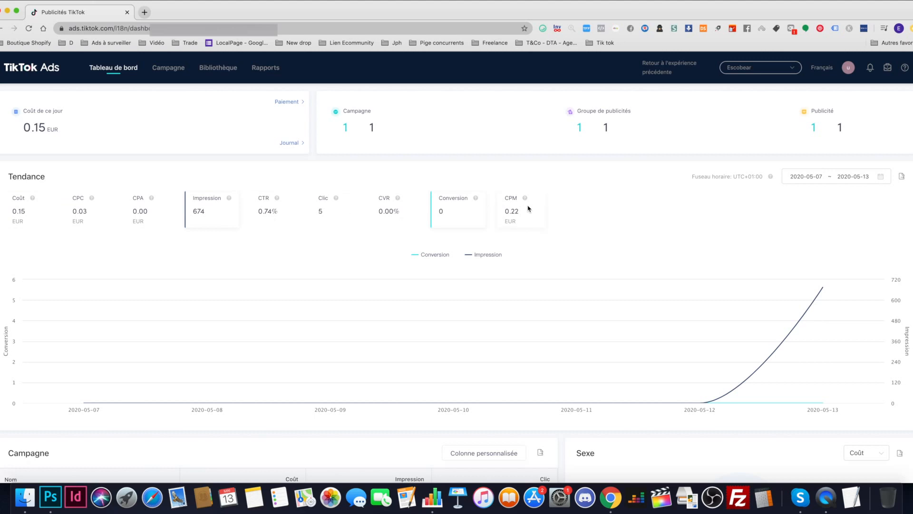
{"action": "mouse_move", "coordinate": [31, 199]}
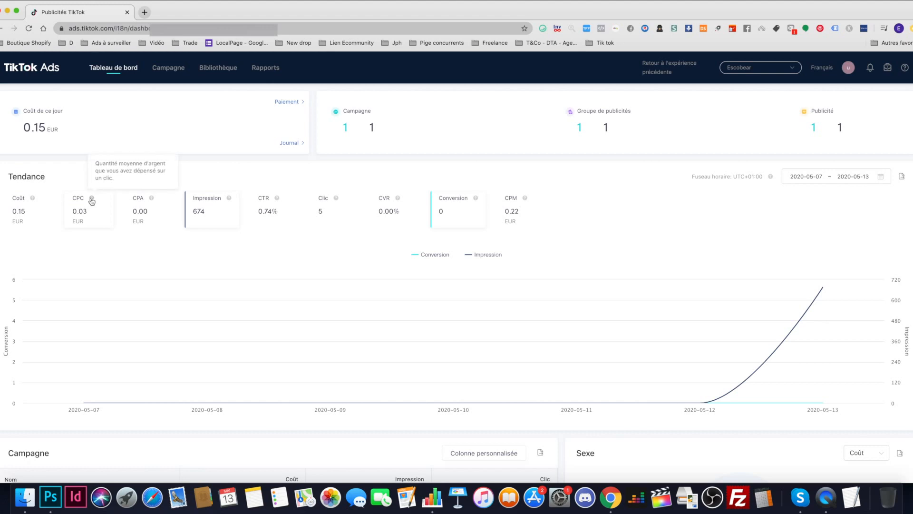
{"action": "mouse_move", "coordinate": [151, 199]}
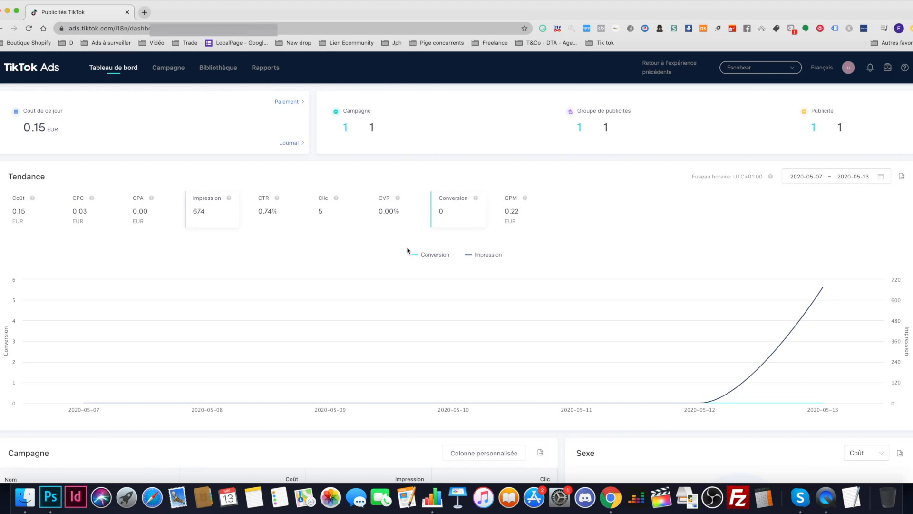
{"action": "mouse_move", "coordinate": [824, 288]}
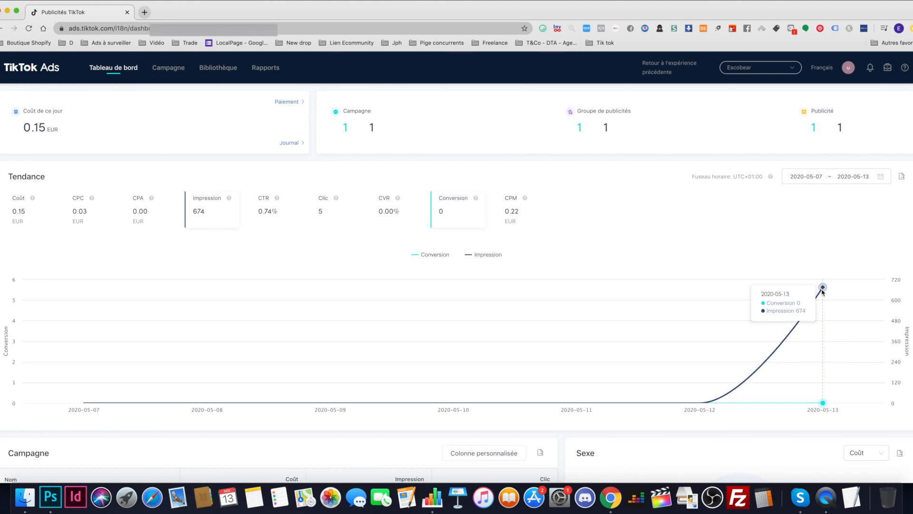
{"action": "scroll", "coordinate": [821, 291], "scroll_direction": "down", "scroll_amount": 6}
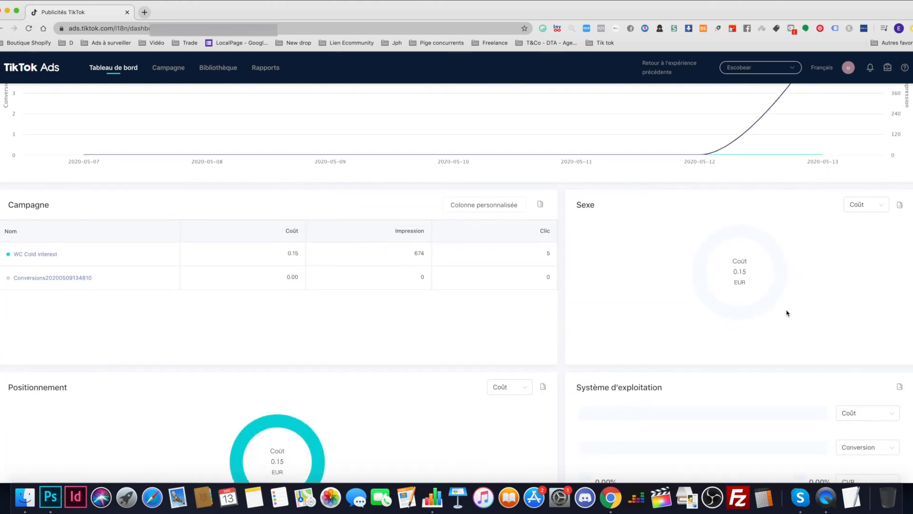
{"action": "left_click_drag", "start_coordinate": [97, 257], "coordinate": [44, 283]}
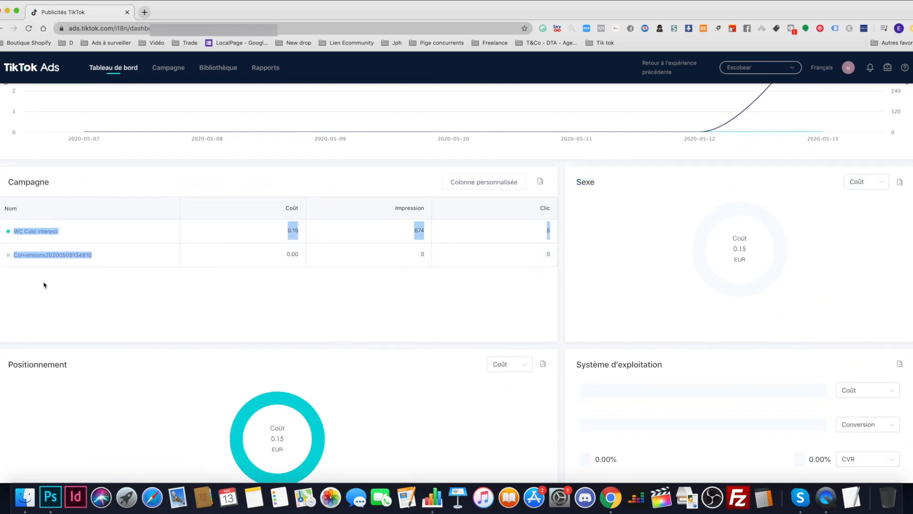
{"action": "left_click", "coordinate": [44, 284]}
{"action": "triple_click", "coordinate": [36, 231]}
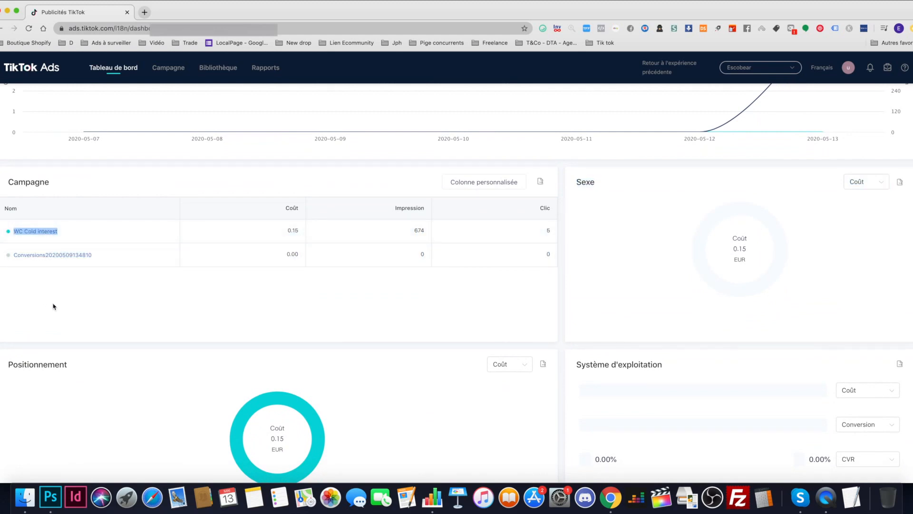
{"action": "scroll", "coordinate": [70, 296], "scroll_direction": "up", "scroll_amount": 6}
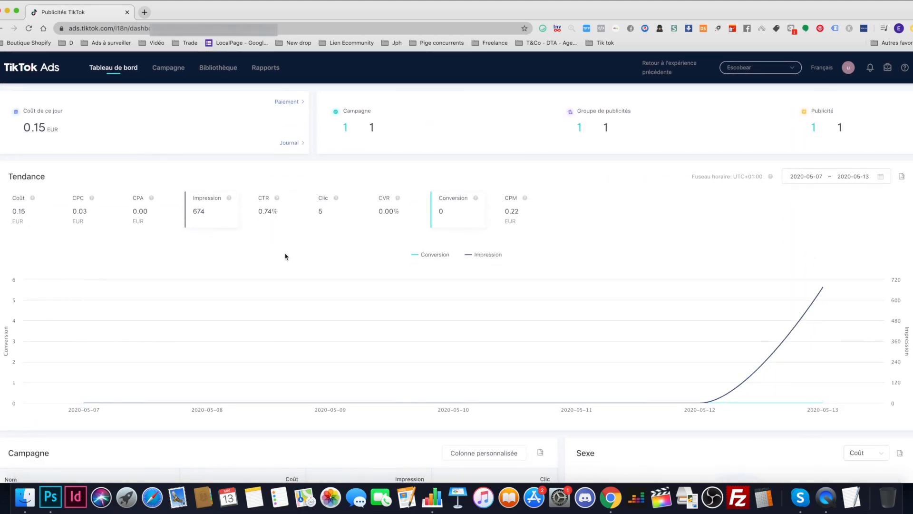
Read the explanations of the Conversion, Clic and CVR metrics, and examine the gender and operating system breakdowns.
{"action": "double_click", "coordinate": [524, 235]}
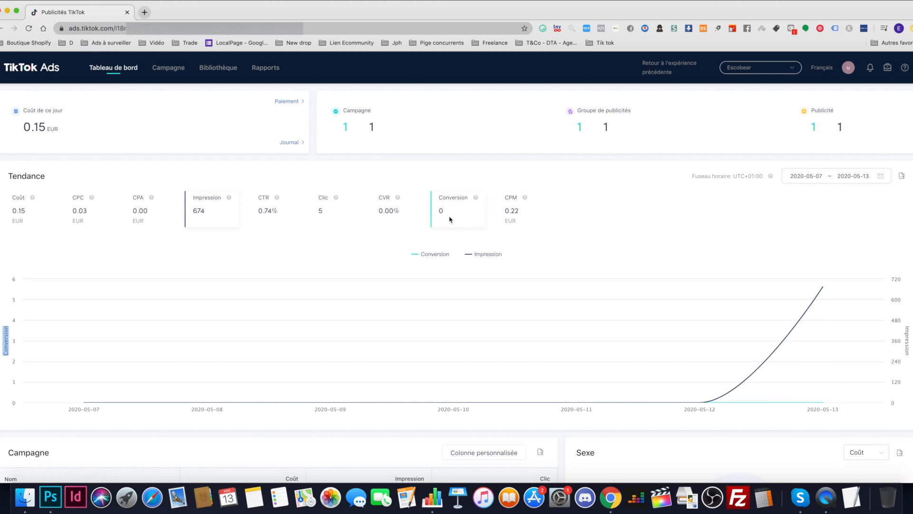
{"action": "mouse_move", "coordinate": [476, 198]}
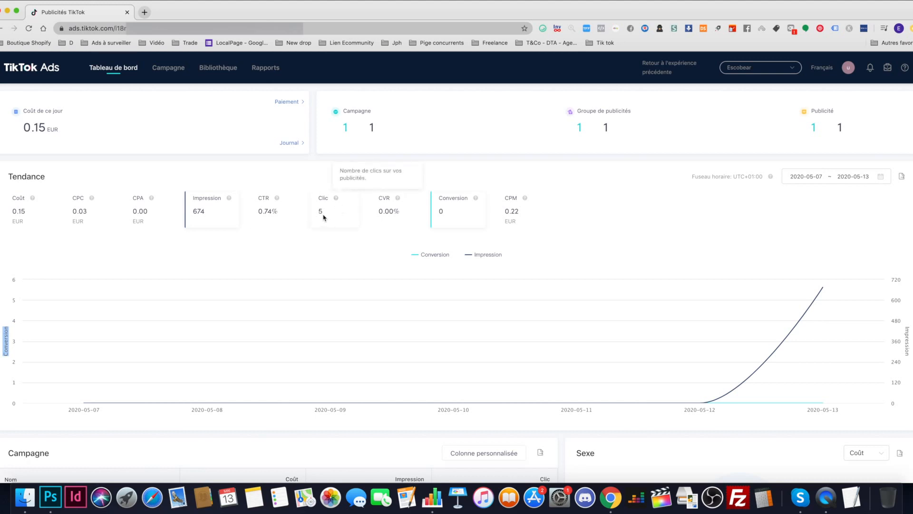
{"action": "mouse_move", "coordinate": [397, 200]}
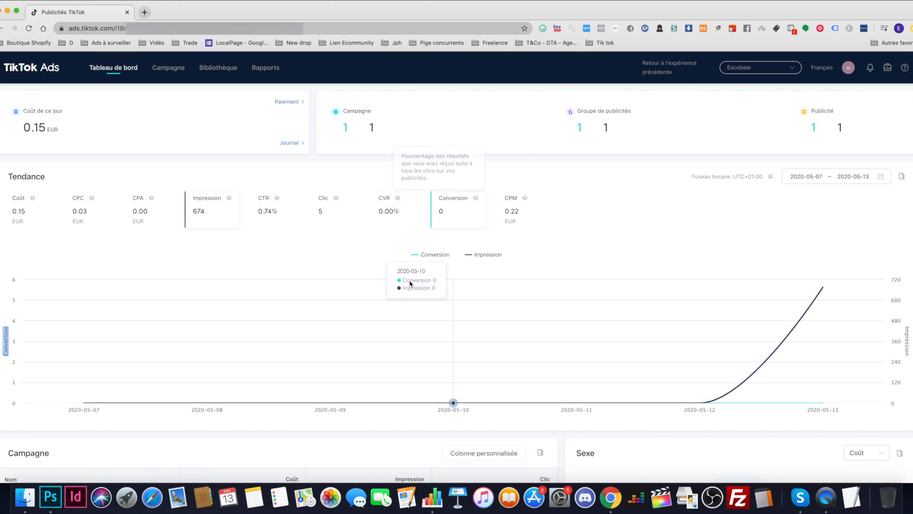
{"action": "scroll", "coordinate": [410, 283], "scroll_direction": "down", "scroll_amount": 5}
{"action": "scroll", "coordinate": [409, 283], "scroll_direction": "down", "scroll_amount": 5}
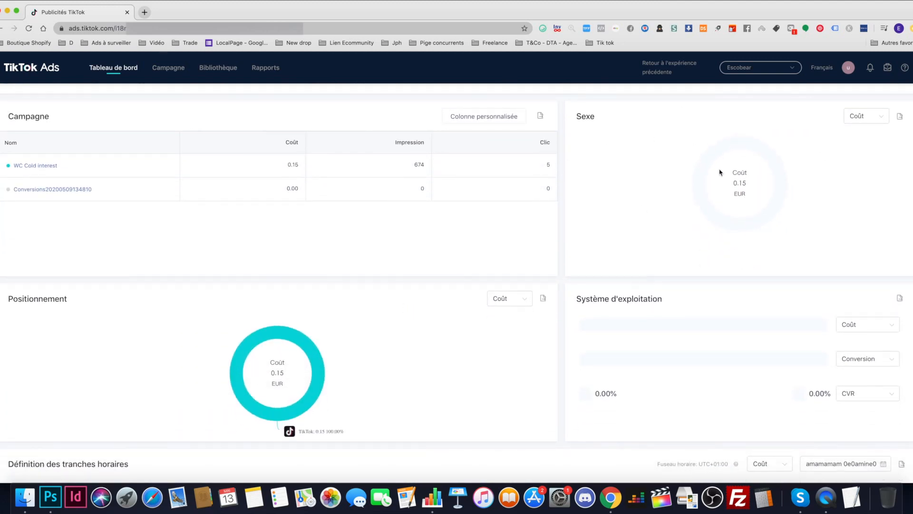
{"action": "double_click", "coordinate": [604, 120]}
{"action": "scroll", "coordinate": [674, 248], "scroll_direction": "down", "scroll_amount": 1}
{"action": "scroll", "coordinate": [675, 248], "scroll_direction": "down", "scroll_amount": 4}
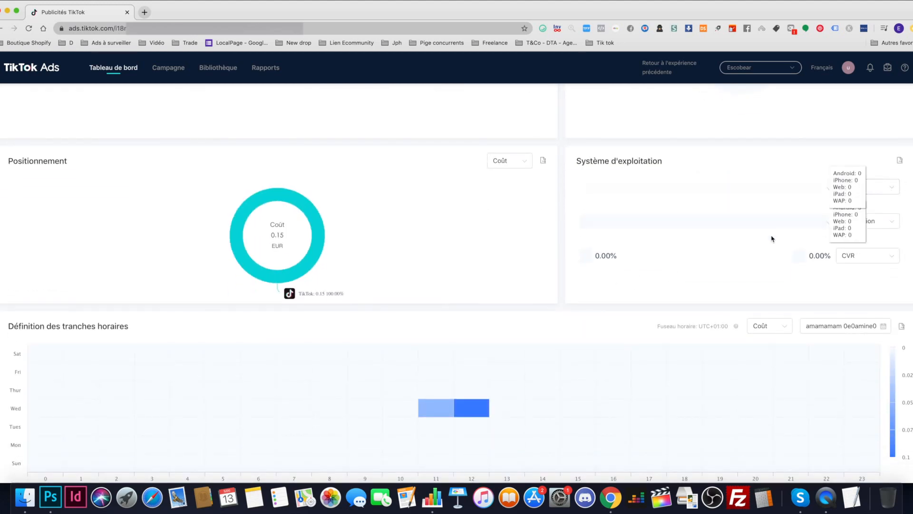
Try Conversion and Coût as the first metric of the Système d'exploitation breakdown.
{"action": "left_click", "coordinate": [870, 186]}
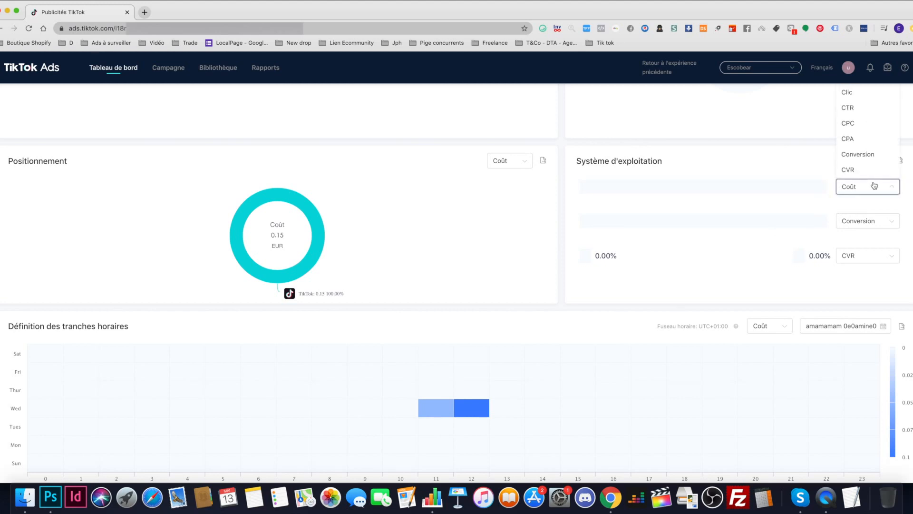
{"action": "left_click", "coordinate": [868, 158]}
{"action": "left_click", "coordinate": [867, 186]}
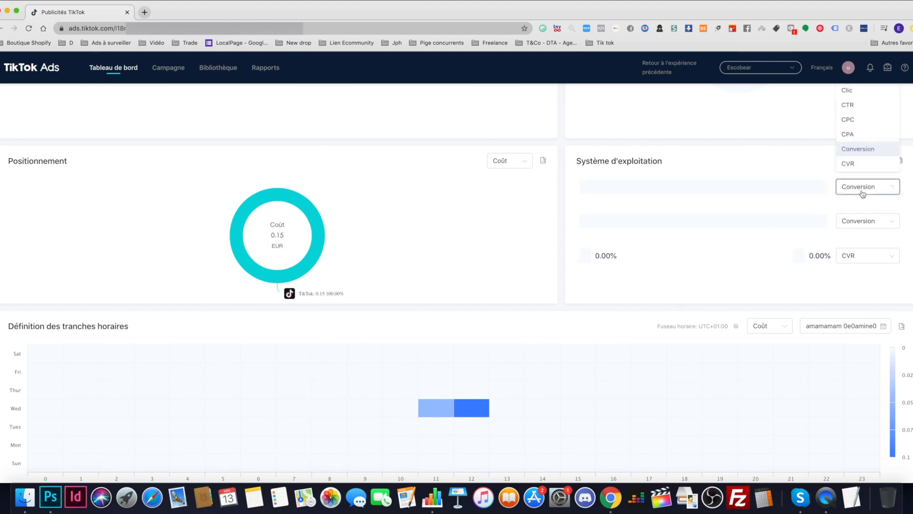
{"action": "scroll", "coordinate": [864, 186], "scroll_direction": "up", "scroll_amount": 3}
{"action": "left_click", "coordinate": [859, 172]}
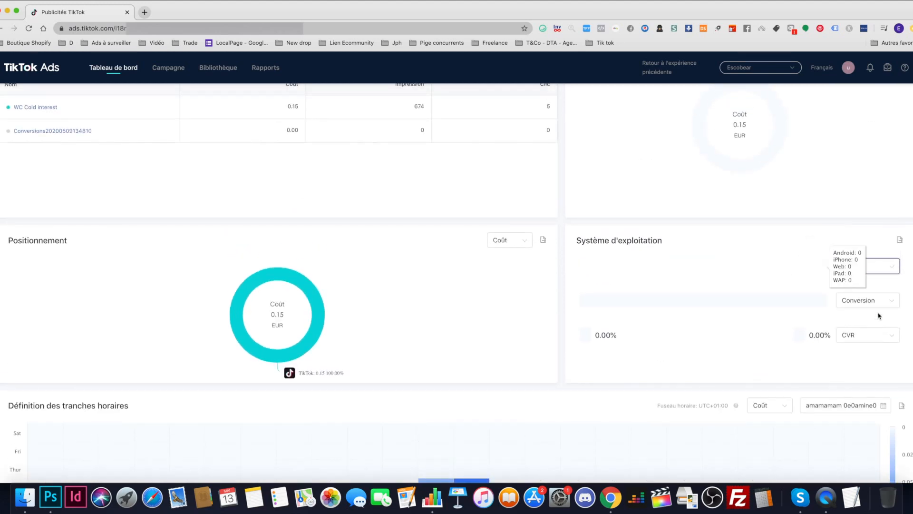
{"action": "left_click", "coordinate": [878, 266]}
{"action": "left_click", "coordinate": [861, 143]}
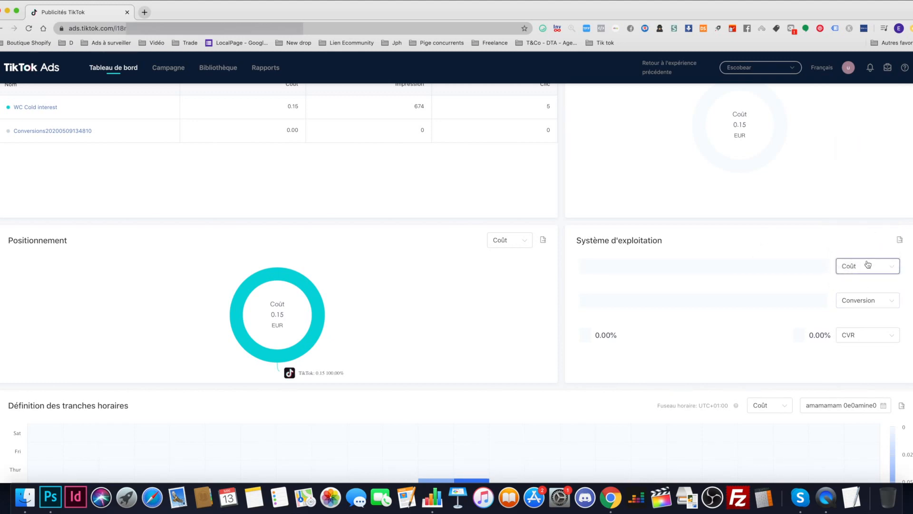
Set the first metric of the Système d'exploitation breakdown to Impression.
{"action": "left_click", "coordinate": [872, 265]}
{"action": "left_click", "coordinate": [862, 157]}
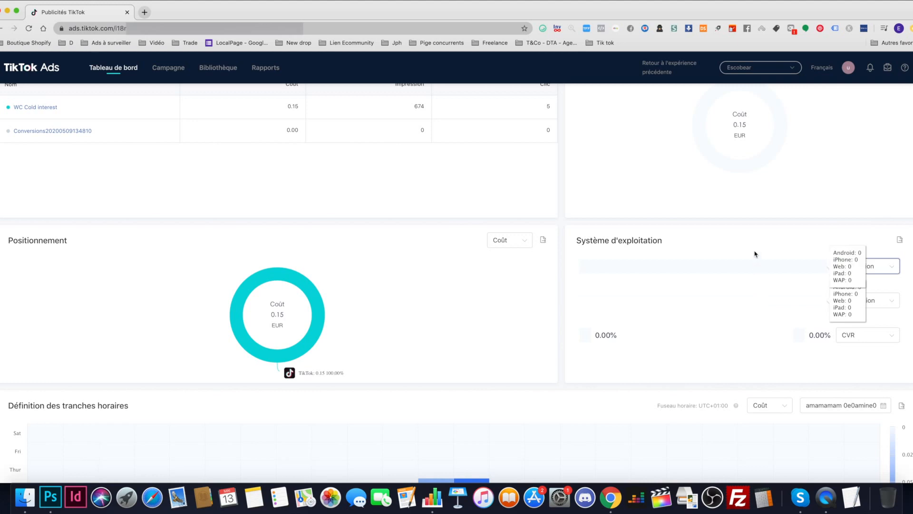
Review the placement cost chart, the hourly cost heat map and the current day's cost on the dashboard.
{"action": "scroll", "coordinate": [507, 267], "scroll_direction": "down", "scroll_amount": 5}
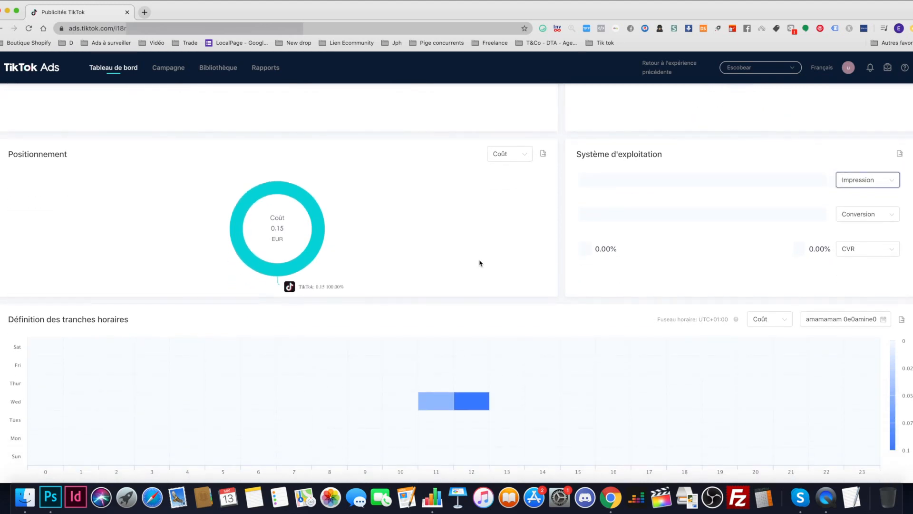
{"action": "mouse_move", "coordinate": [303, 271]}
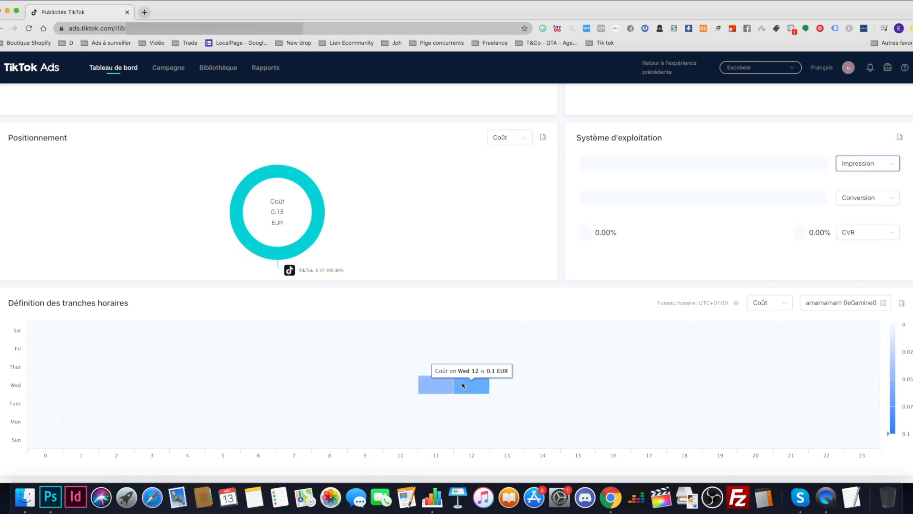
{"action": "scroll", "coordinate": [459, 382], "scroll_direction": "up", "scroll_amount": 10}
{"action": "mouse_move", "coordinate": [18, 127]}
{"action": "left_mouse_down"}
{"action": "mouse_move", "coordinate": [83, 130]}
{"action": "mouse_move", "coordinate": [23, 131]}
{"action": "left_mouse_up"}
{"action": "left_click", "coordinate": [83, 130]}
{"action": "left_click", "coordinate": [28, 128]}
{"action": "left_click", "coordinate": [76, 130]}
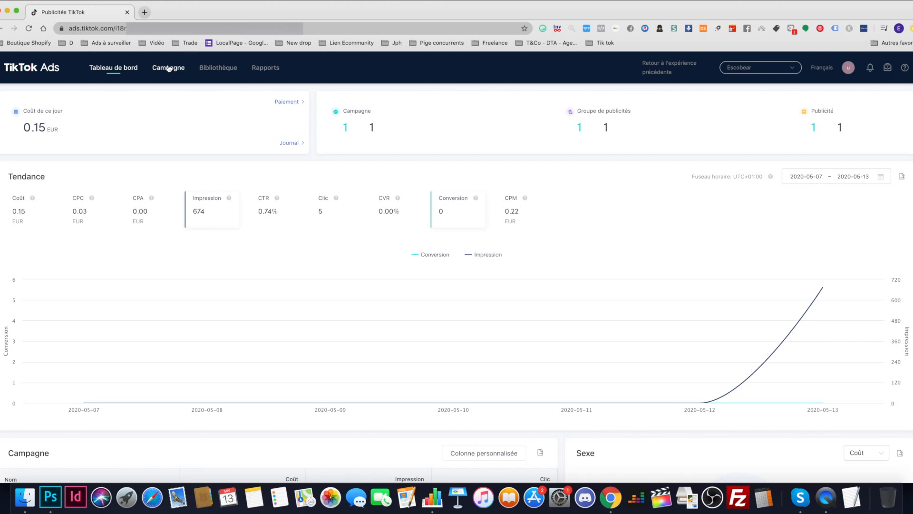
Go to the campaign list and open the custom column settings for its table.
{"action": "left_click", "coordinate": [168, 68]}
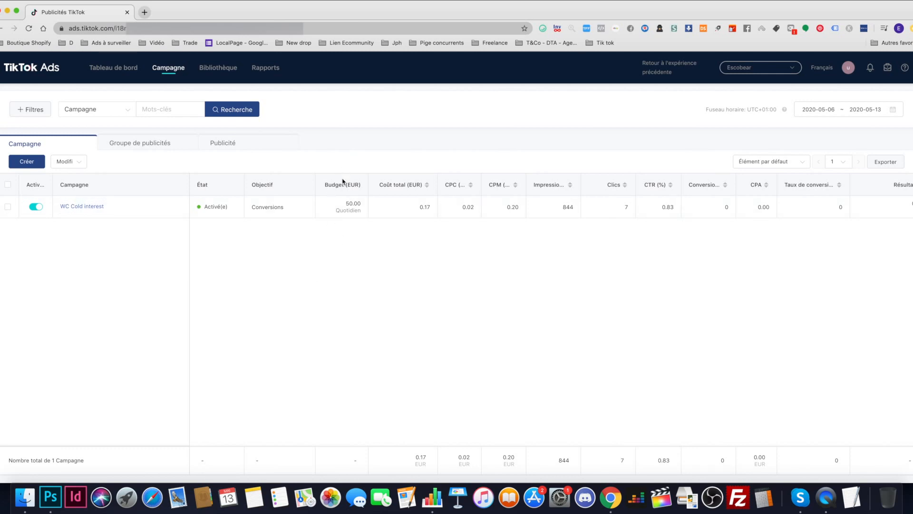
{"action": "mouse_move", "coordinate": [414, 218]}
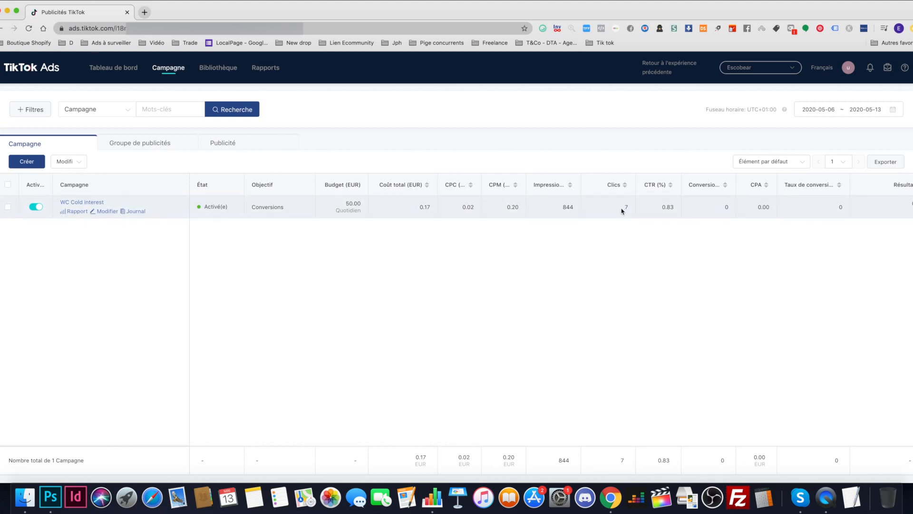
{"action": "left_click", "coordinate": [801, 162]}
{"action": "left_click", "coordinate": [780, 200]}
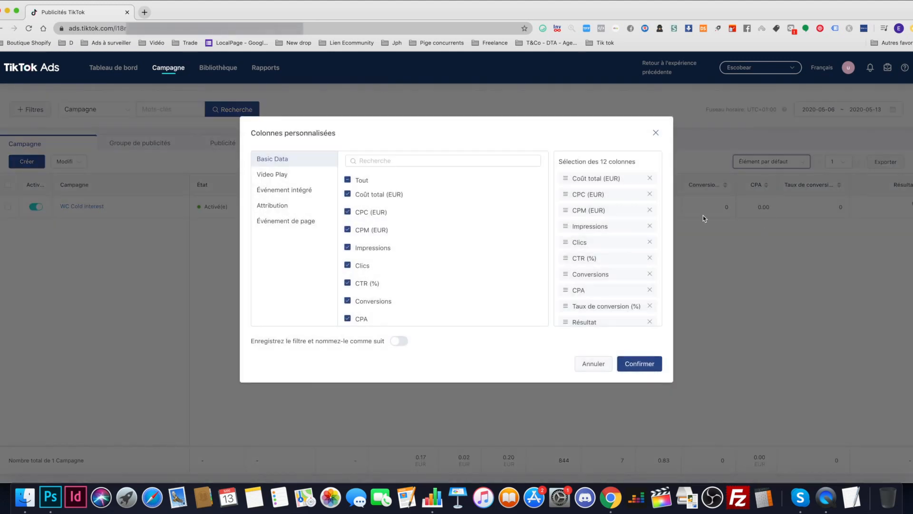
Examine the Basic Data metrics offered as columns for the campaign table, from Coût total to Real-time Result Rate.
{"action": "scroll", "coordinate": [453, 295], "scroll_direction": "down", "scroll_amount": 5}
{"action": "scroll", "coordinate": [455, 294], "scroll_direction": "up", "scroll_amount": 5}
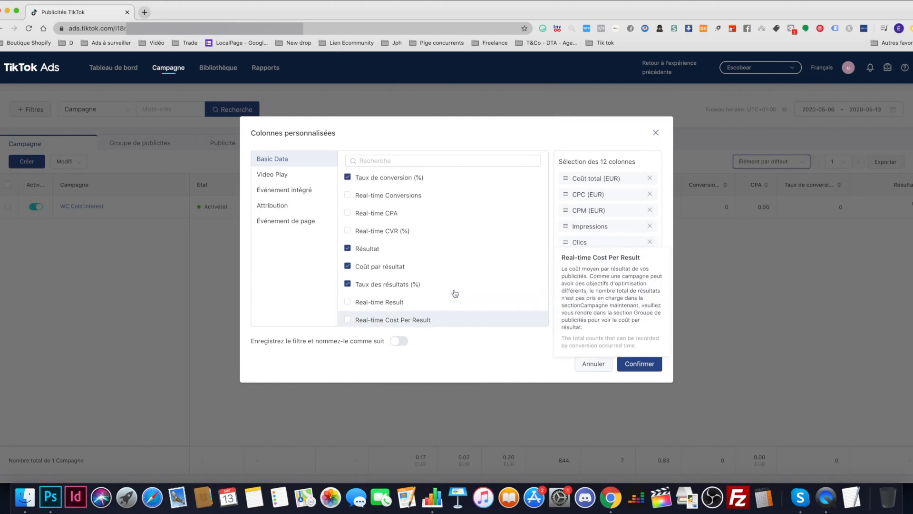
{"action": "scroll", "coordinate": [454, 293], "scroll_direction": "down", "scroll_amount": 5}
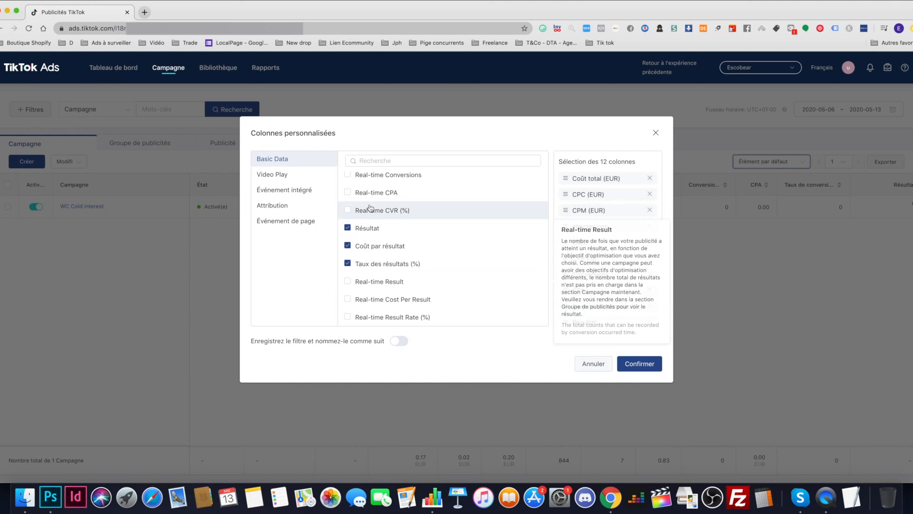
{"action": "scroll", "coordinate": [366, 207], "scroll_direction": "up", "scroll_amount": 5}
{"action": "scroll", "coordinate": [410, 240], "scroll_direction": "down", "scroll_amount": 5}
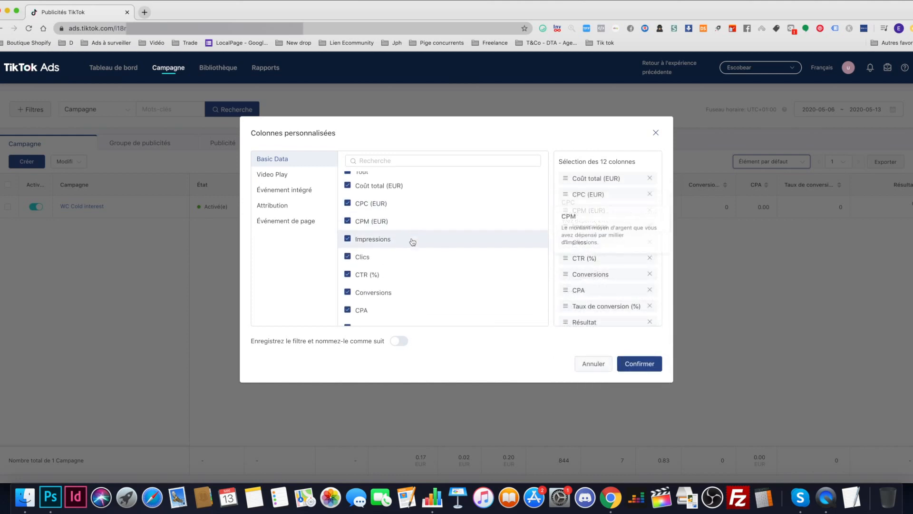
{"action": "scroll", "coordinate": [412, 241], "scroll_direction": "down", "scroll_amount": 3}
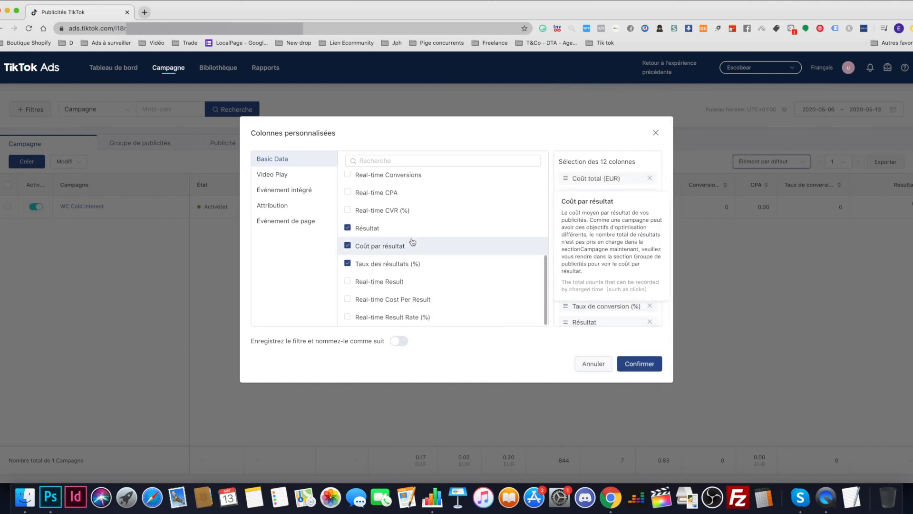
{"action": "scroll", "coordinate": [463, 221], "scroll_direction": "up", "scroll_amount": 8}
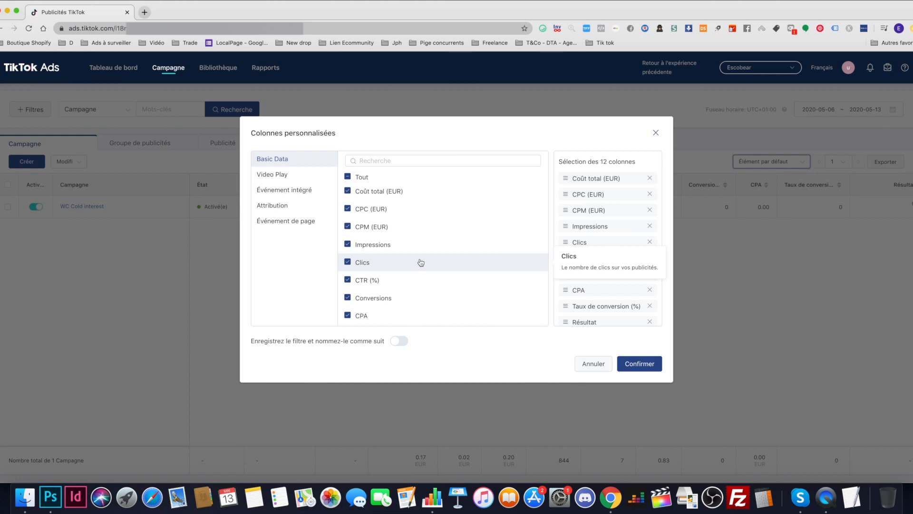
{"action": "scroll", "coordinate": [421, 262], "scroll_direction": "down", "scroll_amount": 5}
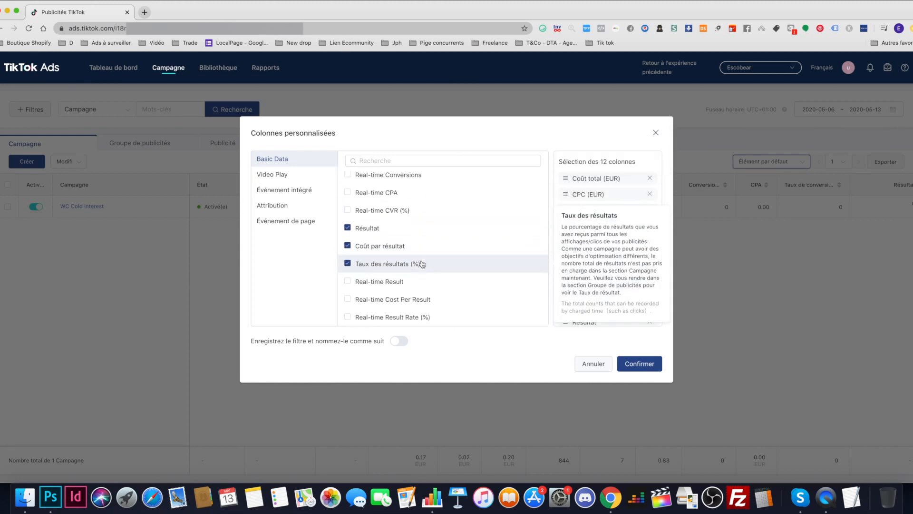
Recheck the Basic Data metrics in the column settings, close them unchanged and review the campaign table's columns up to Taux des résultats.
{"action": "scroll", "coordinate": [419, 263], "scroll_direction": "up", "scroll_amount": 5}
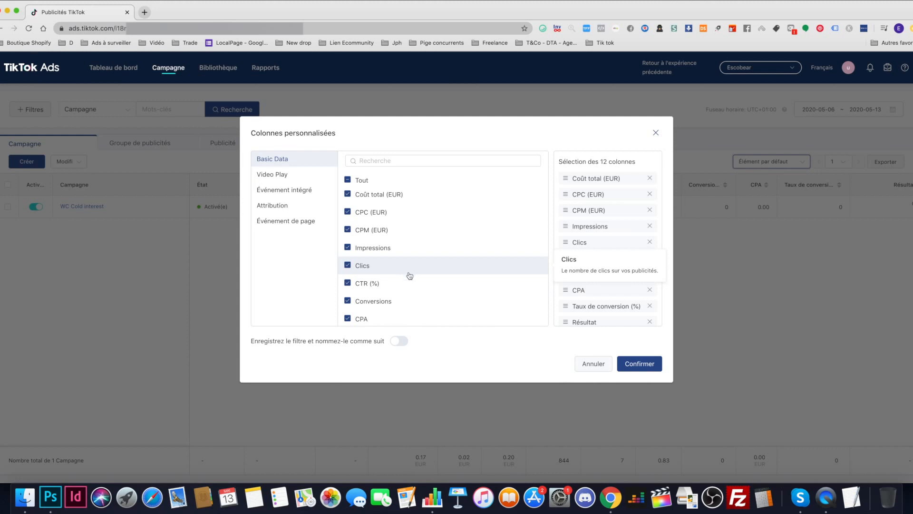
{"action": "scroll", "coordinate": [409, 275], "scroll_direction": "down", "scroll_amount": 4}
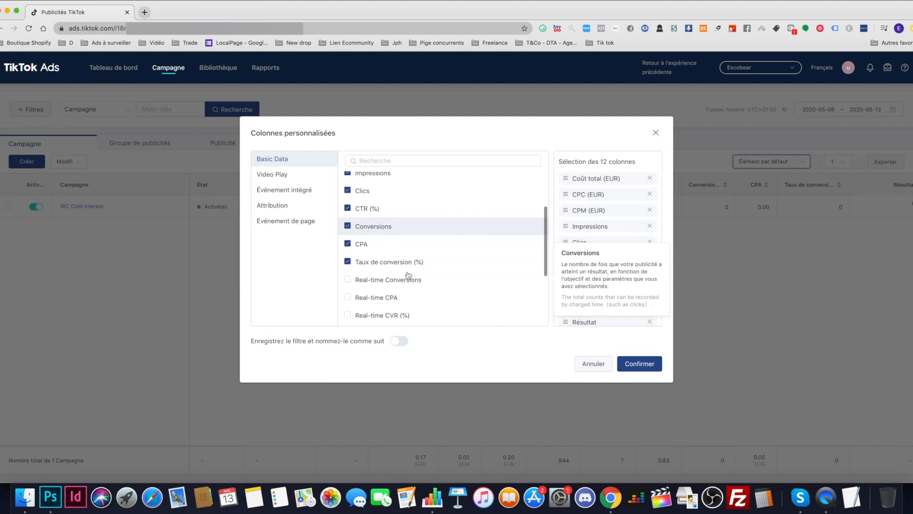
{"action": "scroll", "coordinate": [409, 275], "scroll_direction": "down", "scroll_amount": 4}
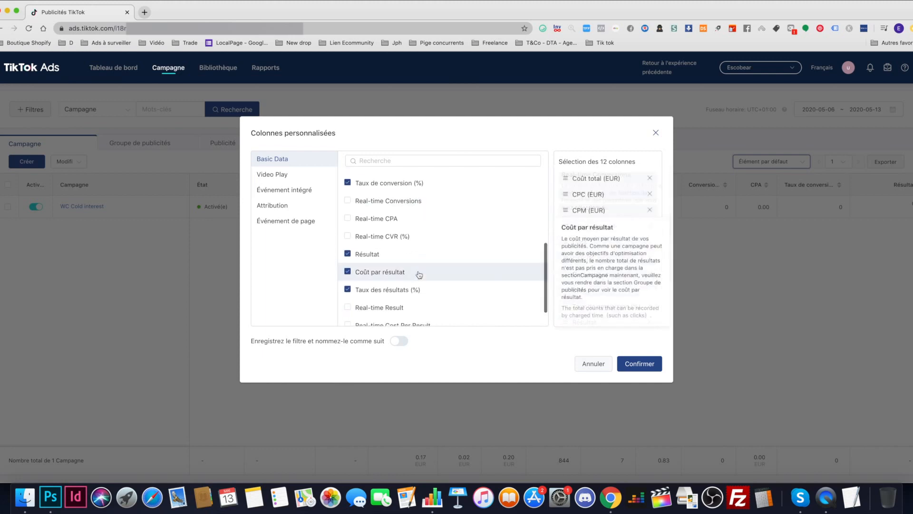
{"action": "scroll", "coordinate": [426, 270], "scroll_direction": "down", "scroll_amount": 1}
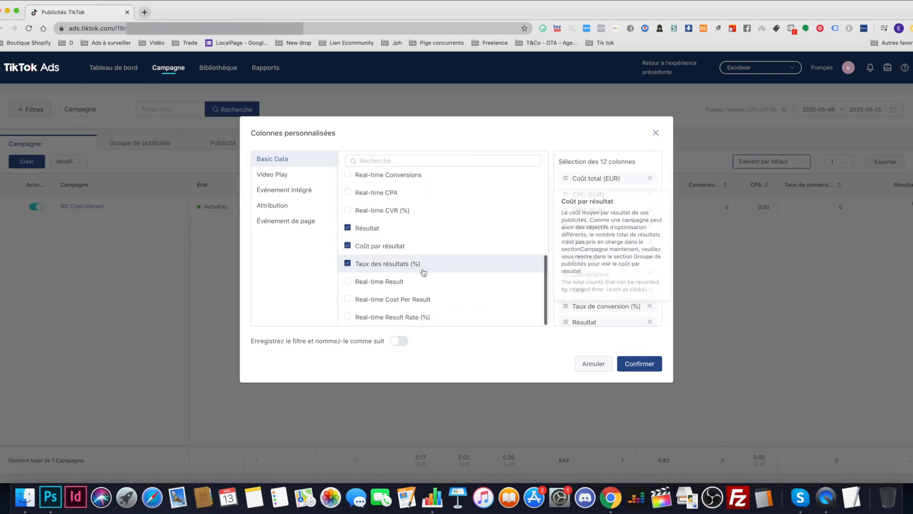
{"action": "left_click", "coordinate": [656, 133]}
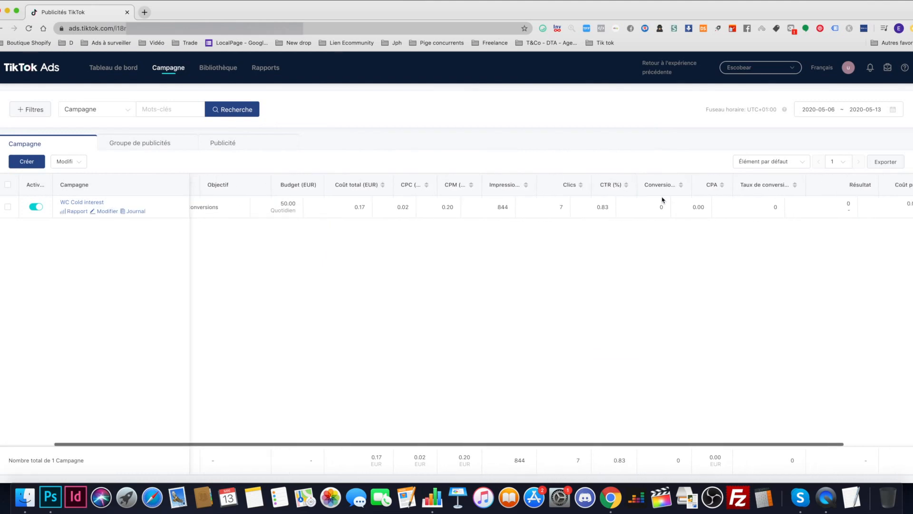
{"action": "left_click_drag", "start_coordinate": [738, 445], "coordinate": [835, 445]}
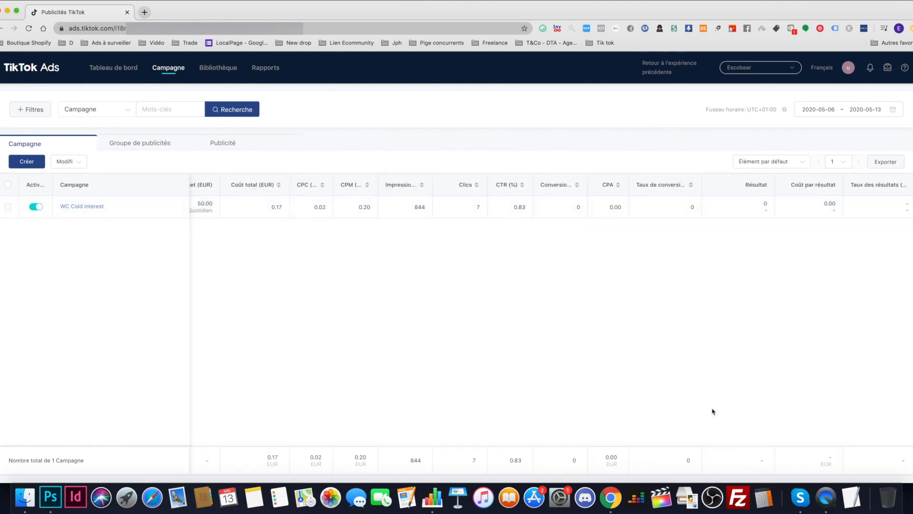
{"action": "scroll", "coordinate": [547, 382], "scroll_direction": "left", "scroll_amount": 5}
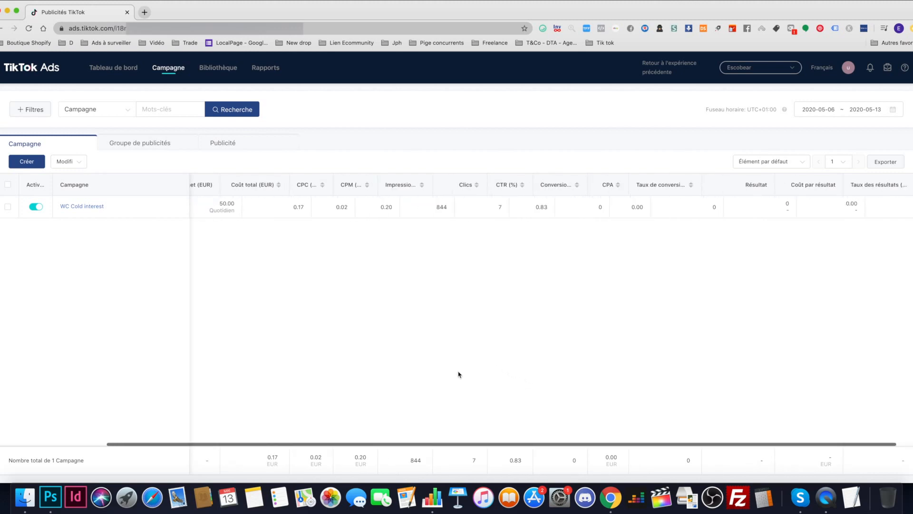
Open the ad groups of the WC Cold interest campaign and check their custom column settings without changing them.
{"action": "left_click", "coordinate": [90, 204]}
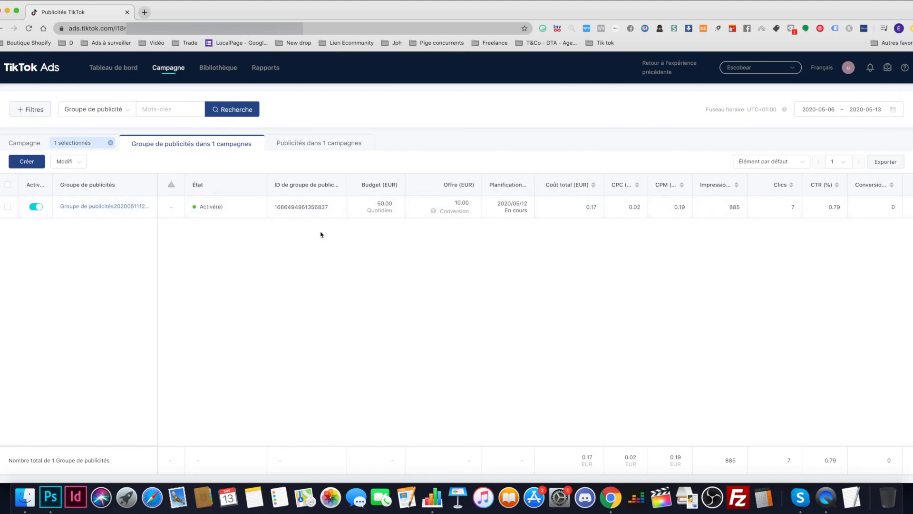
{"action": "left_click", "coordinate": [789, 161]}
{"action": "left_click", "coordinate": [757, 190]}
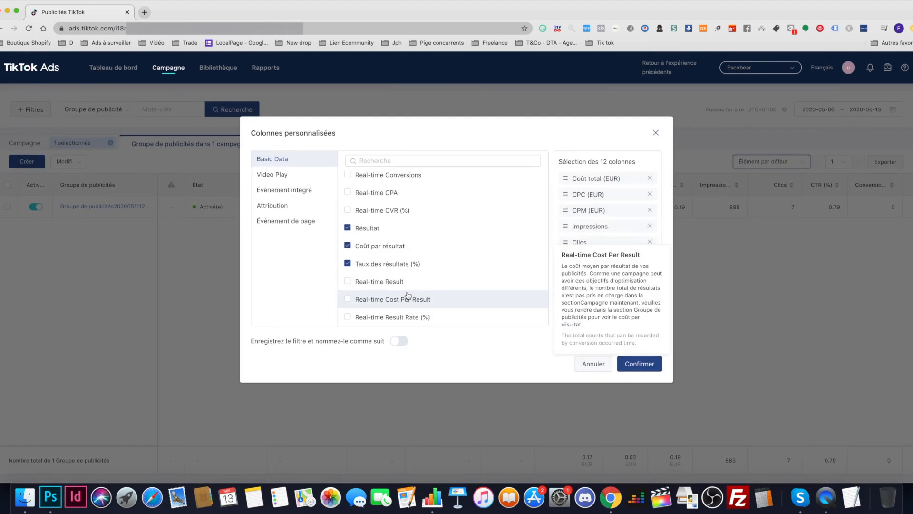
{"action": "left_click", "coordinate": [656, 133]}
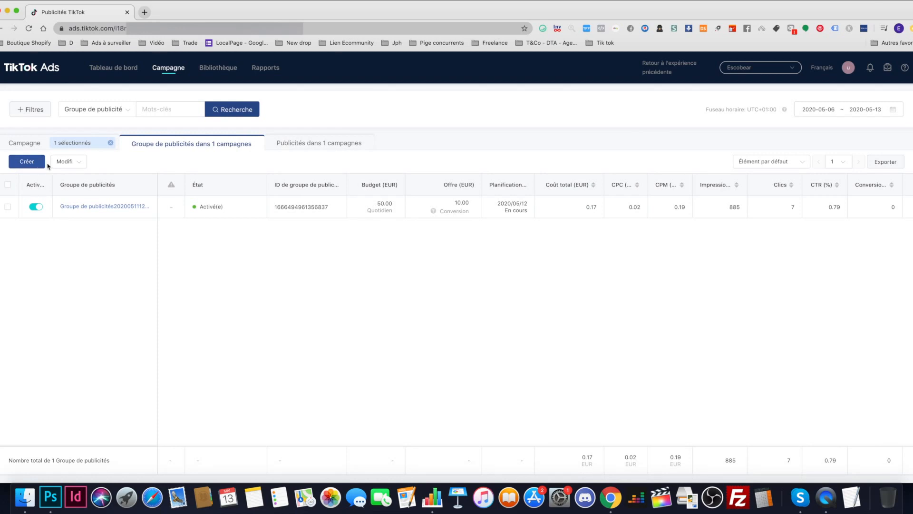
Look through the campaign, ad group and ad levels of the selected campaign, ending on its ads.
{"action": "left_click", "coordinate": [294, 145]}
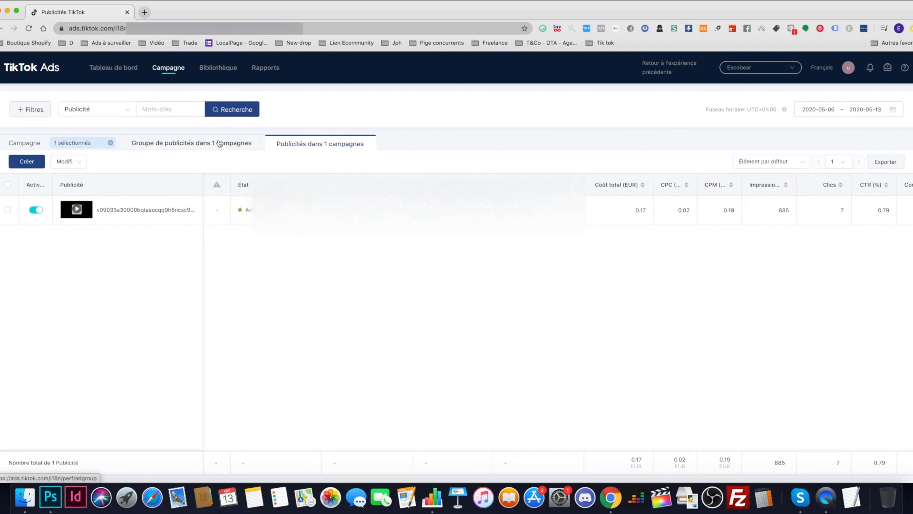
{"action": "left_click", "coordinate": [219, 143]}
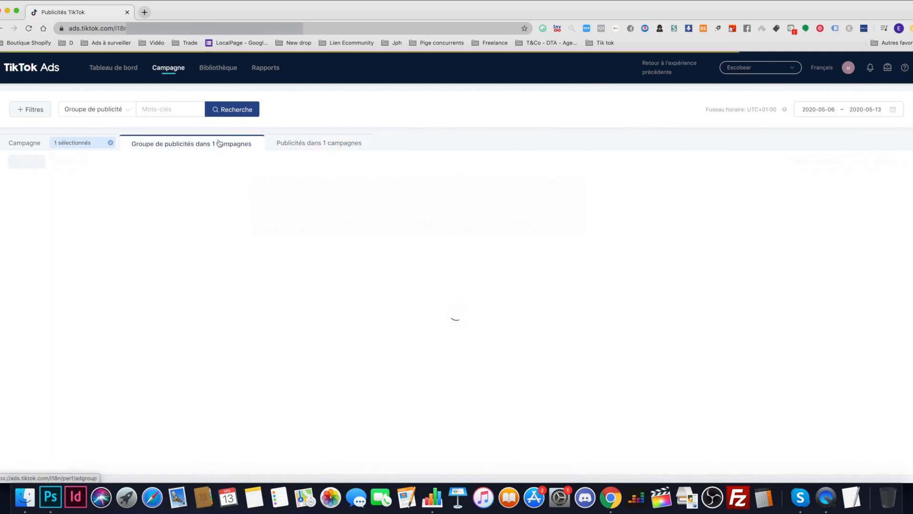
{"action": "left_click", "coordinate": [24, 144]}
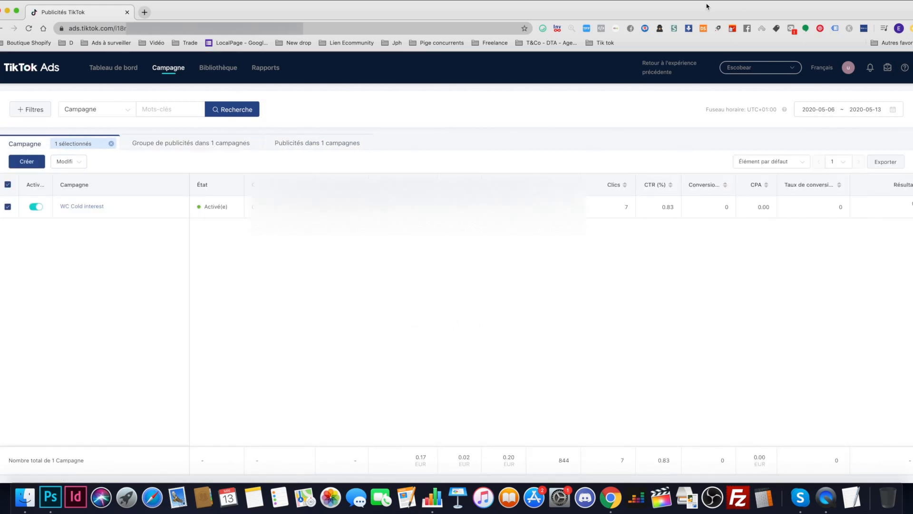
{"action": "left_click", "coordinate": [202, 147]}
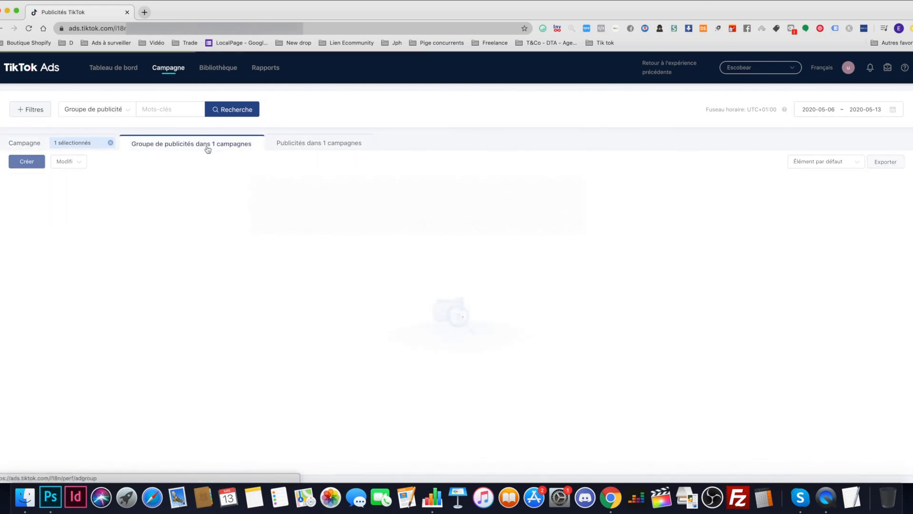
{"action": "left_click", "coordinate": [286, 148]}
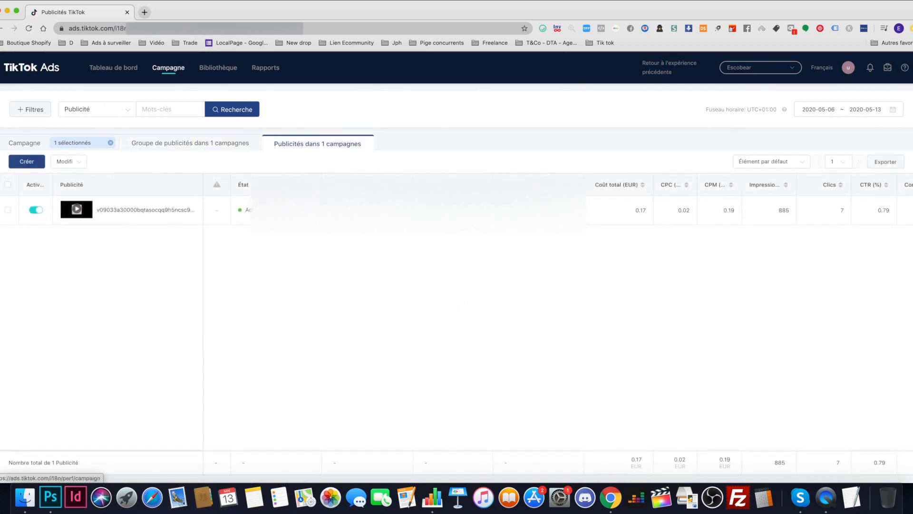
Browse the filters available for the ads, including the États listed under État de la campagne.
{"action": "left_click", "coordinate": [32, 108]}
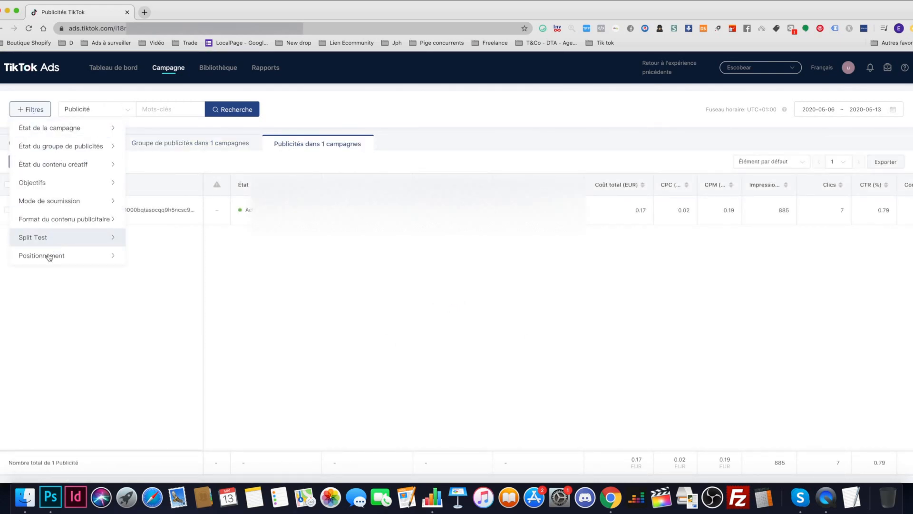
{"action": "left_click", "coordinate": [74, 127]}
{"action": "left_click", "coordinate": [62, 302]}
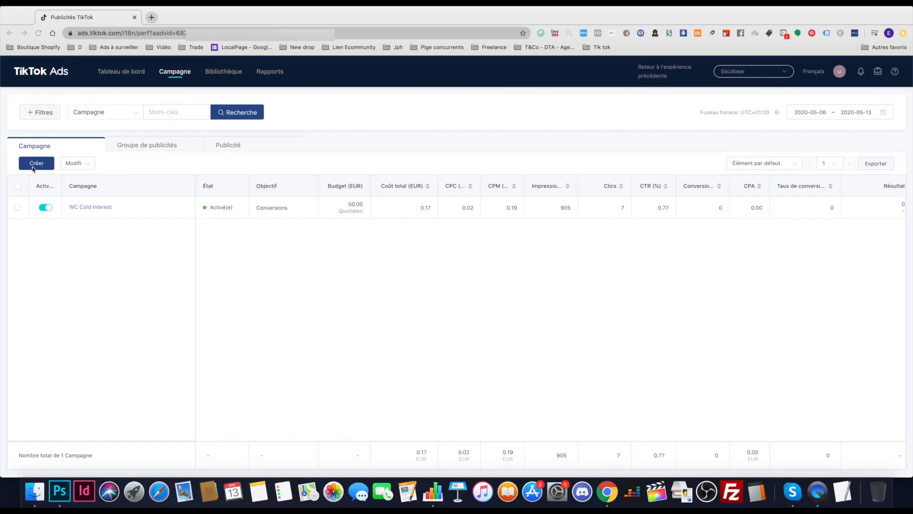
Create a new campaign, restarting from scratch instead of resuming the last draft, and choose Conversions as its objective.
{"action": "left_click", "coordinate": [38, 166]}
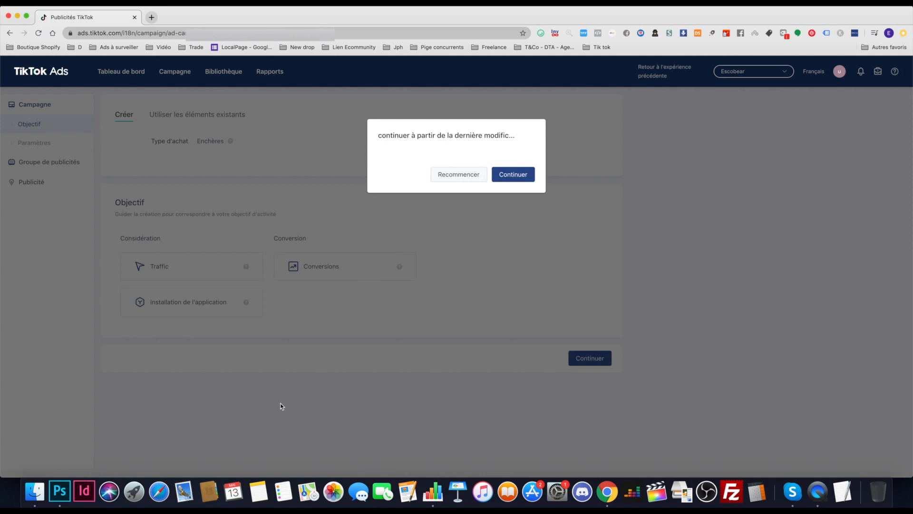
{"action": "left_click", "coordinate": [458, 174]}
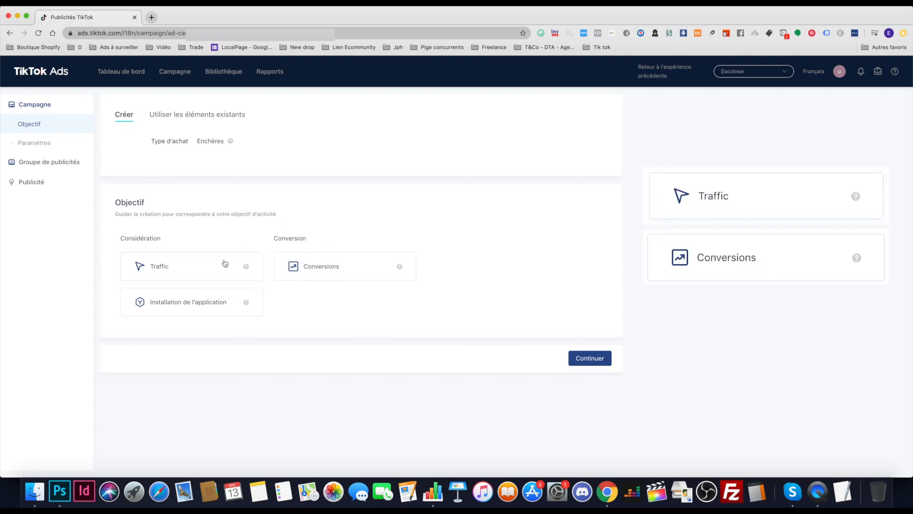
{"action": "mouse_move", "coordinate": [247, 269]}
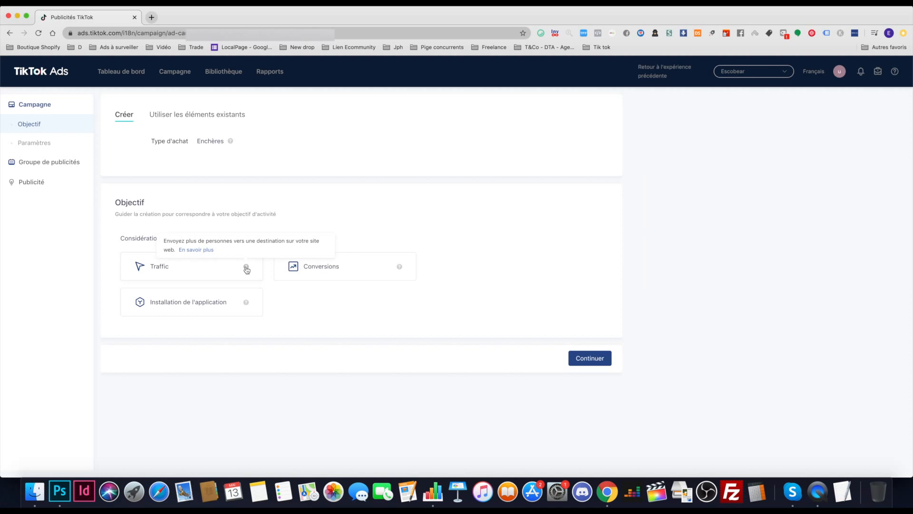
{"action": "mouse_move", "coordinate": [400, 268]}
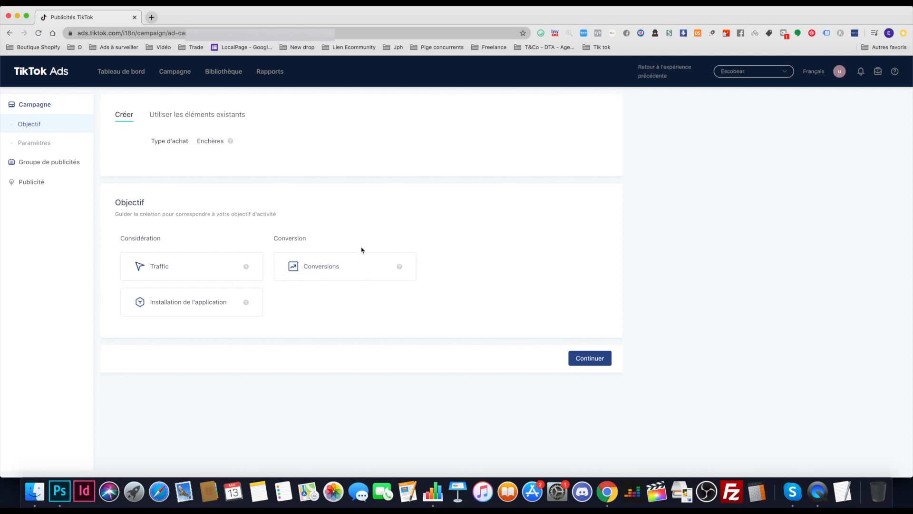
{"action": "left_click", "coordinate": [338, 265]}
{"action": "scroll", "coordinate": [354, 274], "scroll_direction": "down", "scroll_amount": 2}
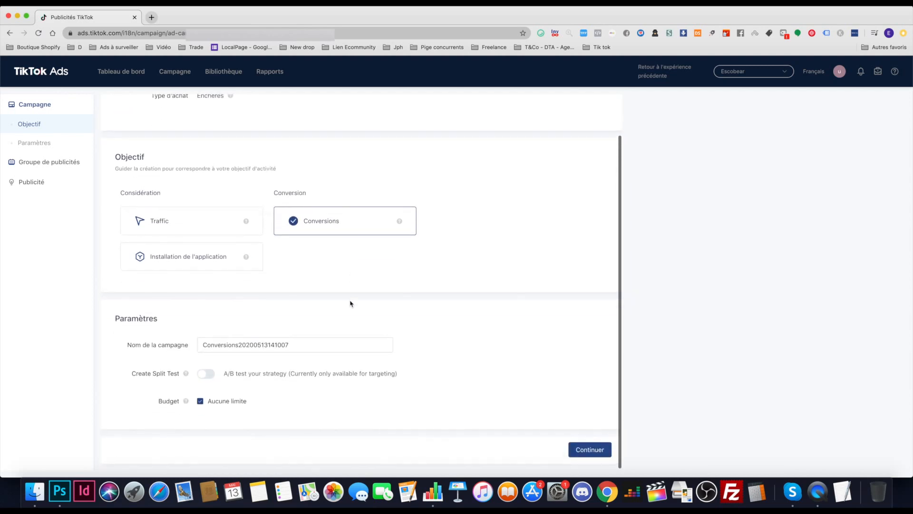
Remove the Aucune limite option from the campaign budget and set a daily (Quotidien) budget of 50.00 EUR.
{"action": "mouse_move", "coordinate": [186, 397]}
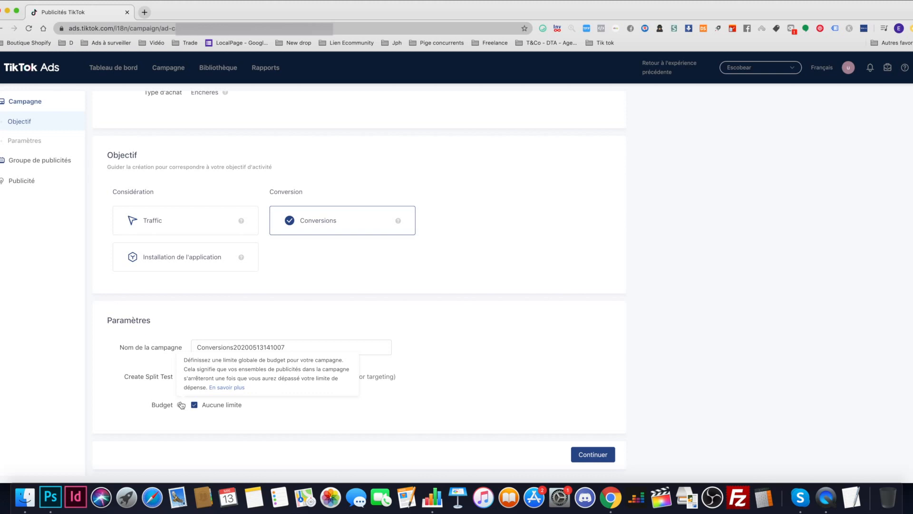
{"action": "left_click", "coordinate": [194, 404]}
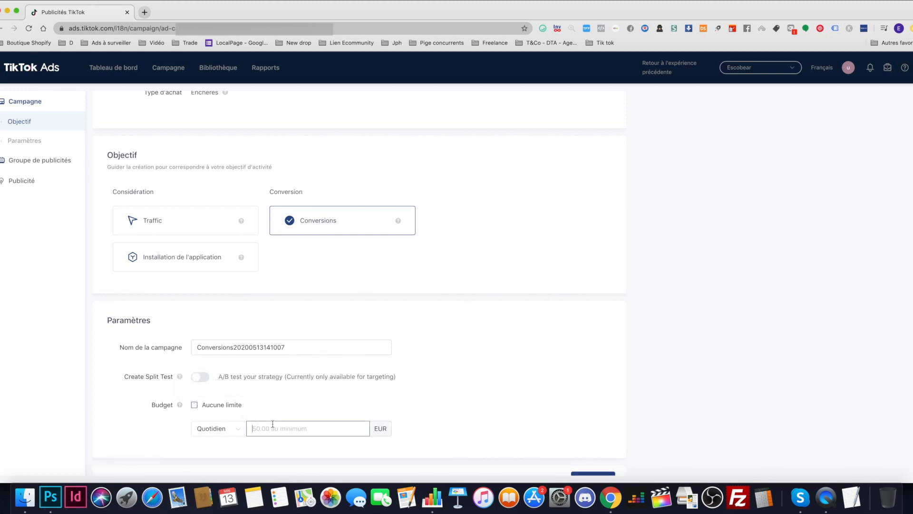
{"action": "left_click", "coordinate": [241, 434]}
{"action": "left_click", "coordinate": [296, 403]}
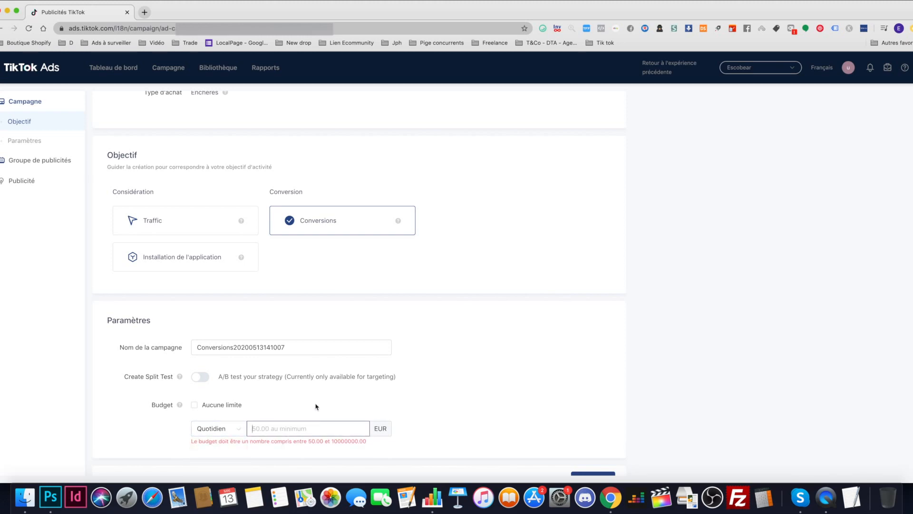
{"action": "scroll", "coordinate": [317, 409], "scroll_direction": "down", "scroll_amount": 1}
{"action": "scroll", "coordinate": [409, 348], "scroll_direction": "up", "scroll_amount": 3}
{"action": "left_click", "coordinate": [295, 388]}
{"action": "scroll", "coordinate": [296, 389], "scroll_direction": "down", "scroll_amount": 3}
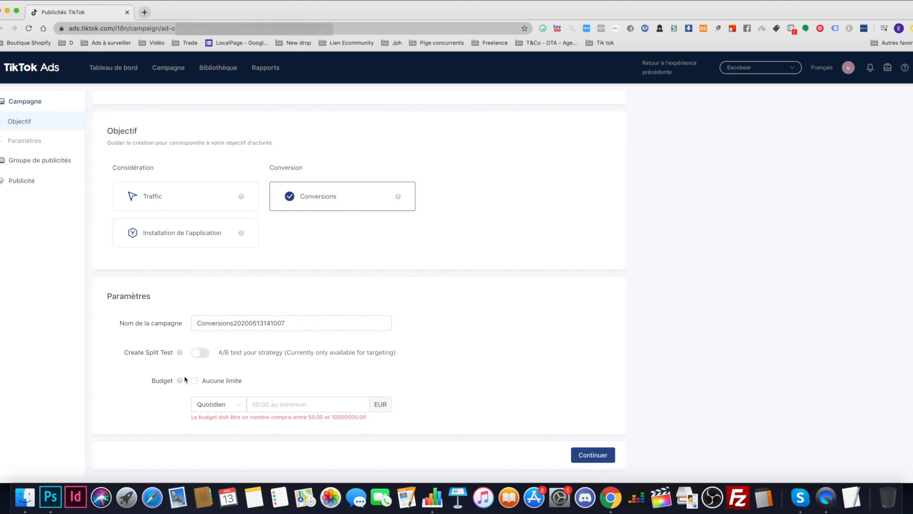
{"action": "left_click", "coordinate": [289, 406]}
{"action": "type", "text": "50.00"}
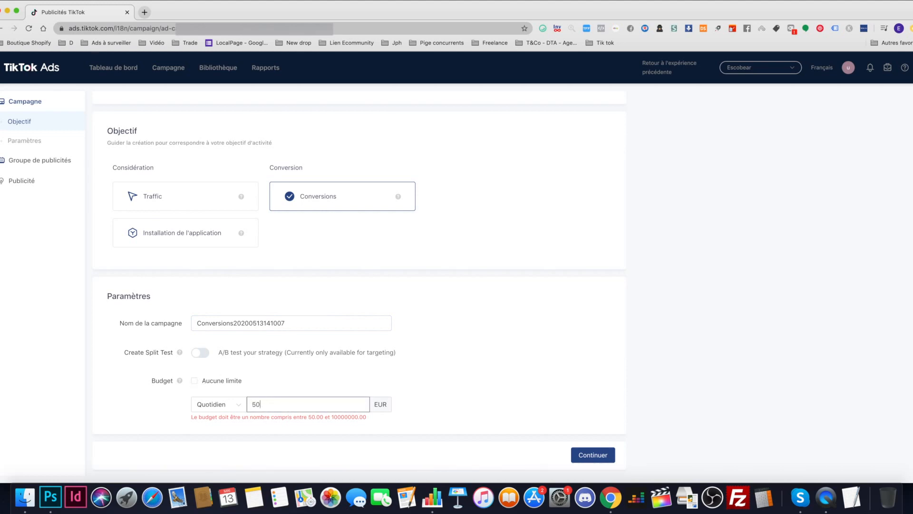
Replace the default campaign name with "WC cold".
{"action": "left_click", "coordinate": [299, 329]}
{"action": "left_click_drag", "start_coordinate": [300, 329], "coordinate": [141, 318]}
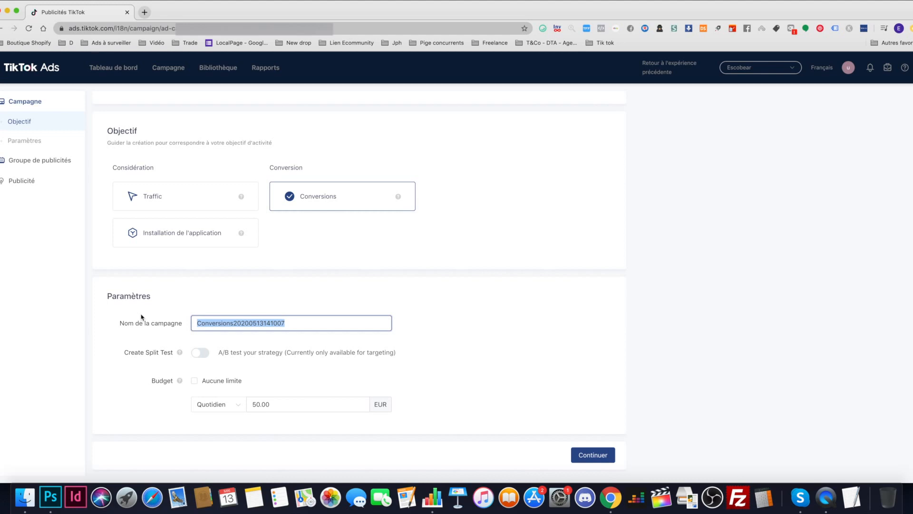
{"action": "type", "text": "WC"}
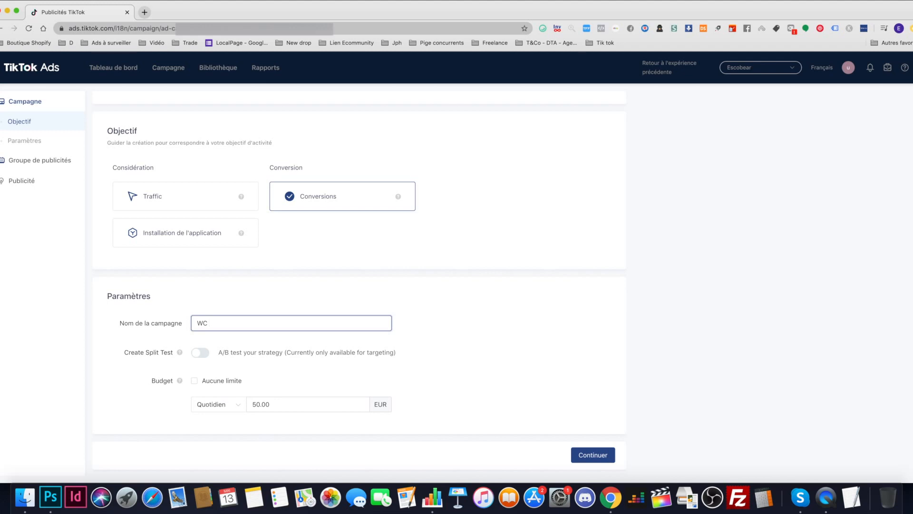
{"action": "type", "text": "R"}
{"action": "key", "text": "BackSpace"}
{"action": "type", "text": "cold"}
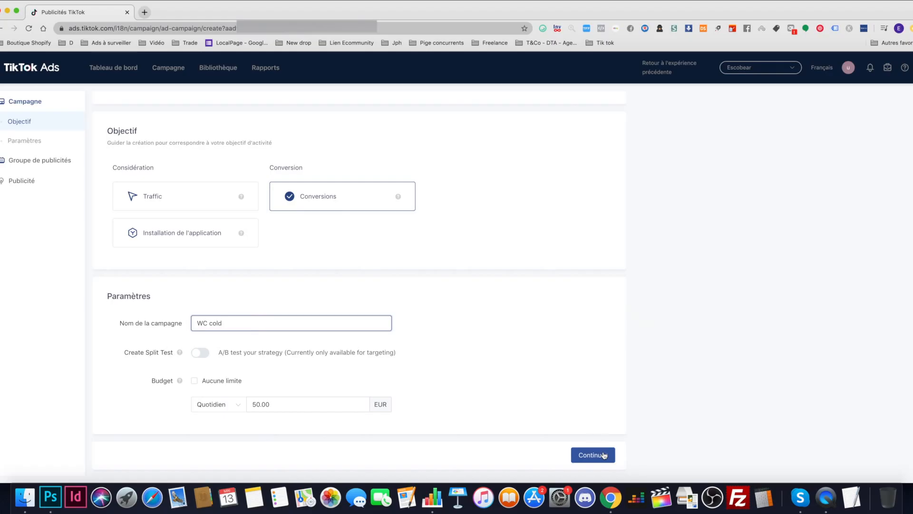
Continue to the ad group settings and name the ad group "Adset".
{"action": "left_click", "coordinate": [604, 455]}
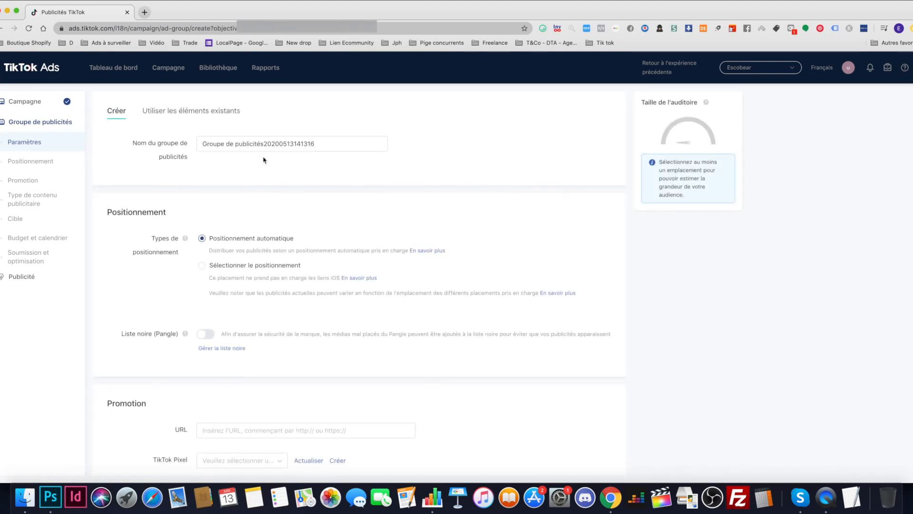
{"action": "triple_click", "coordinate": [319, 150]}
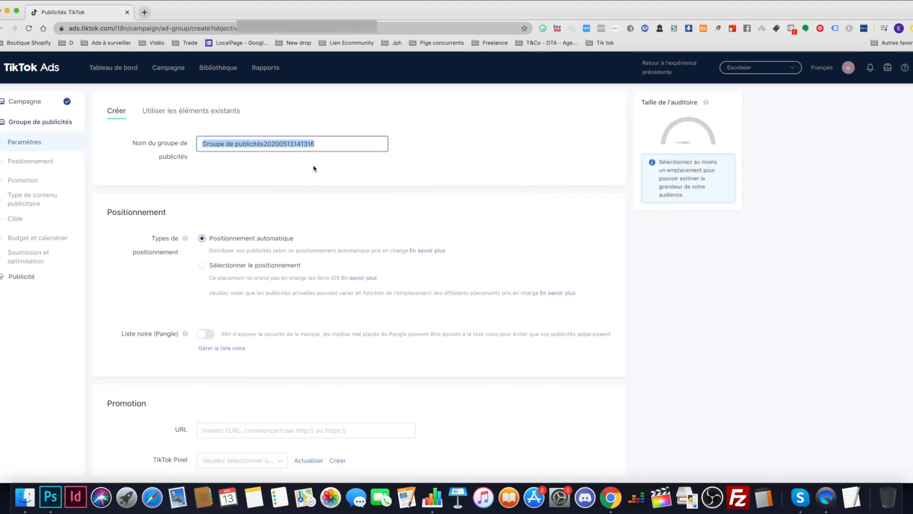
{"action": "type", "text": "Adset"}
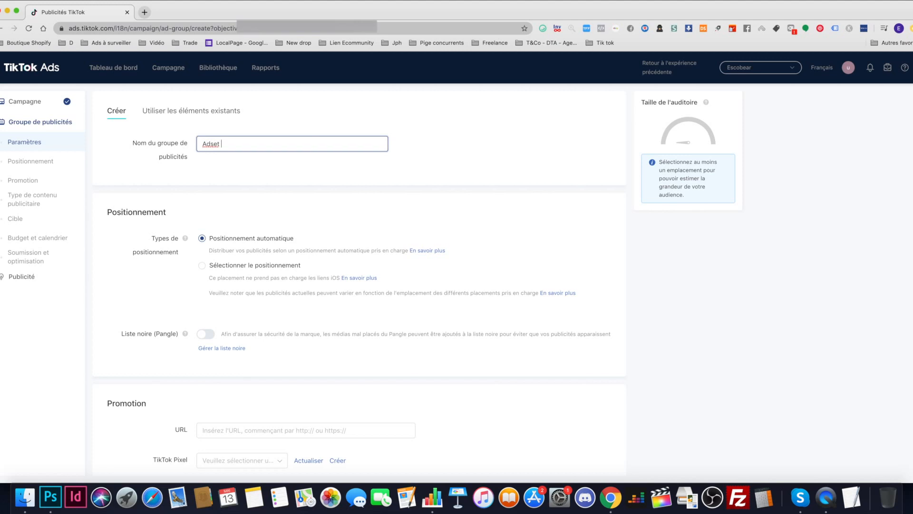
Switch the ad group to manual placement, keeping TikTok, Série d'applications de fil d'actualités, Vigo and Helo selected and excluding Pangle.
{"action": "scroll", "coordinate": [406, 239], "scroll_direction": "down", "scroll_amount": 3}
{"action": "scroll", "coordinate": [405, 239], "scroll_direction": "up", "scroll_amount": 3}
{"action": "scroll", "coordinate": [306, 353], "scroll_direction": "down", "scroll_amount": 2}
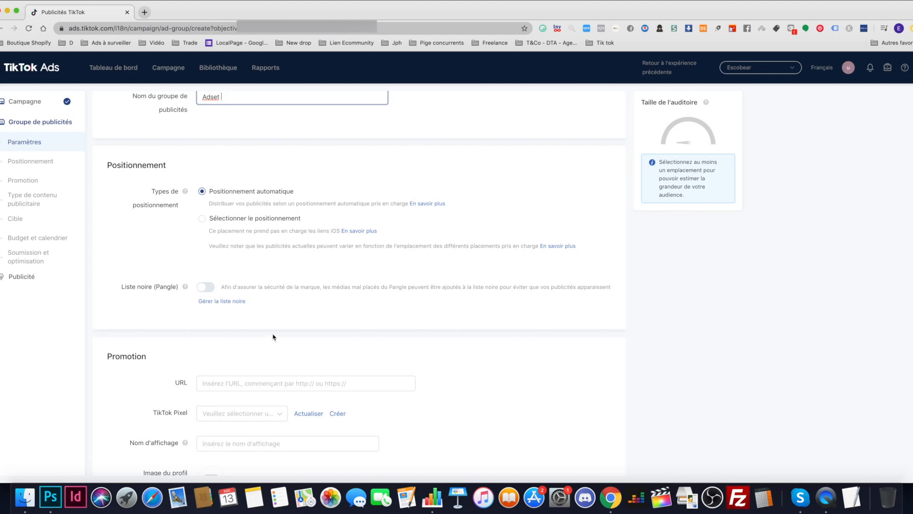
{"action": "left_click", "coordinate": [201, 218]}
{"action": "left_click", "coordinate": [367, 287]}
{"action": "left_click", "coordinate": [367, 314]}
{"action": "left_click", "coordinate": [368, 342]}
{"action": "left_click", "coordinate": [368, 370]}
{"action": "left_click", "coordinate": [367, 287]}
{"action": "left_click", "coordinate": [367, 314]}
{"action": "left_click", "coordinate": [368, 371]}
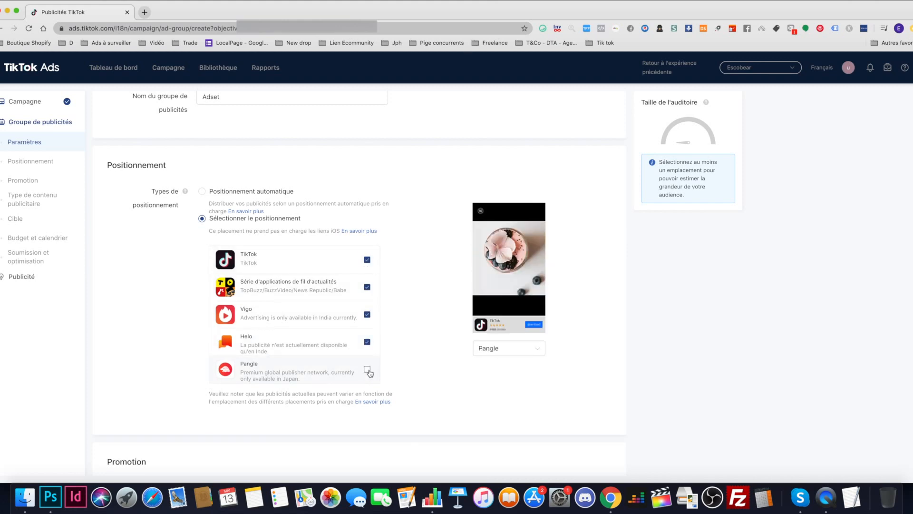
Set the ad group's target location (Emplacement) to France, including all of its regions.
{"action": "scroll", "coordinate": [377, 383], "scroll_direction": "down", "scroll_amount": 10}
{"action": "scroll", "coordinate": [378, 386], "scroll_direction": "down", "scroll_amount": 6}
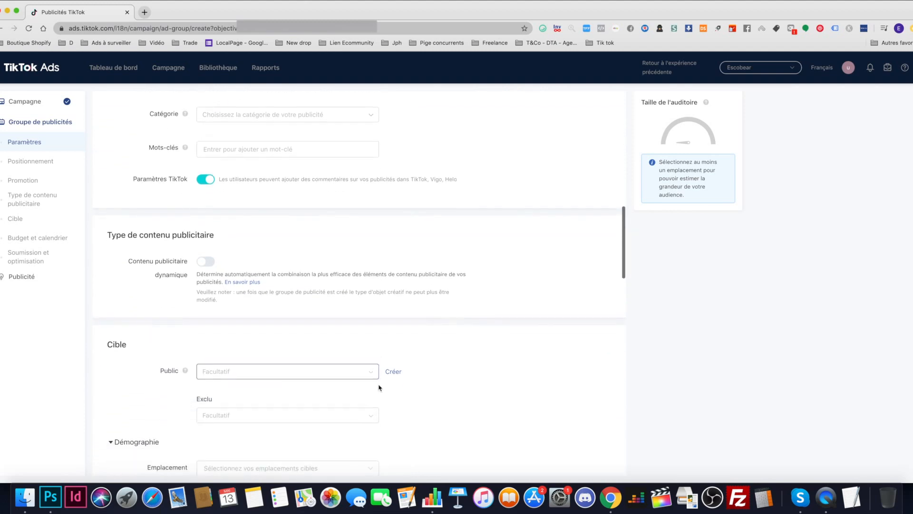
{"action": "left_click", "coordinate": [296, 302]}
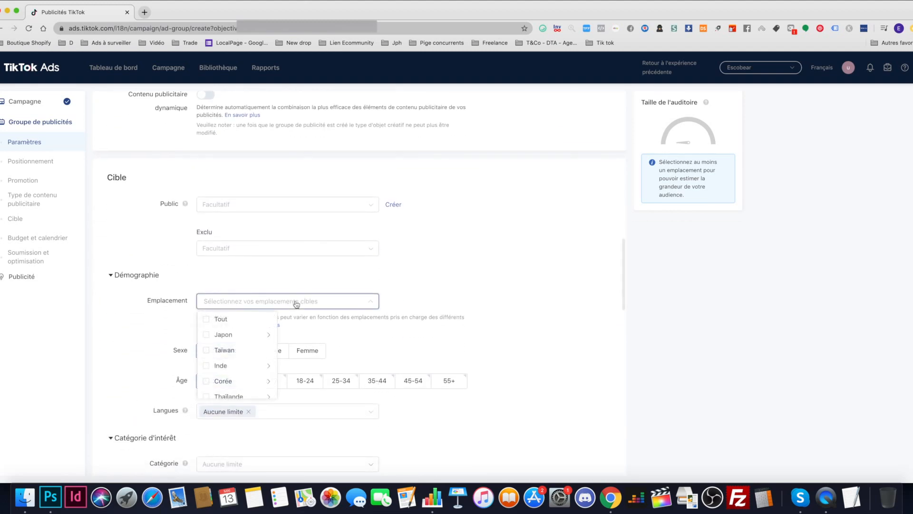
{"action": "scroll", "coordinate": [241, 339], "scroll_direction": "down", "scroll_amount": 5}
{"action": "scroll", "coordinate": [241, 339], "scroll_direction": "down", "scroll_amount": 2}
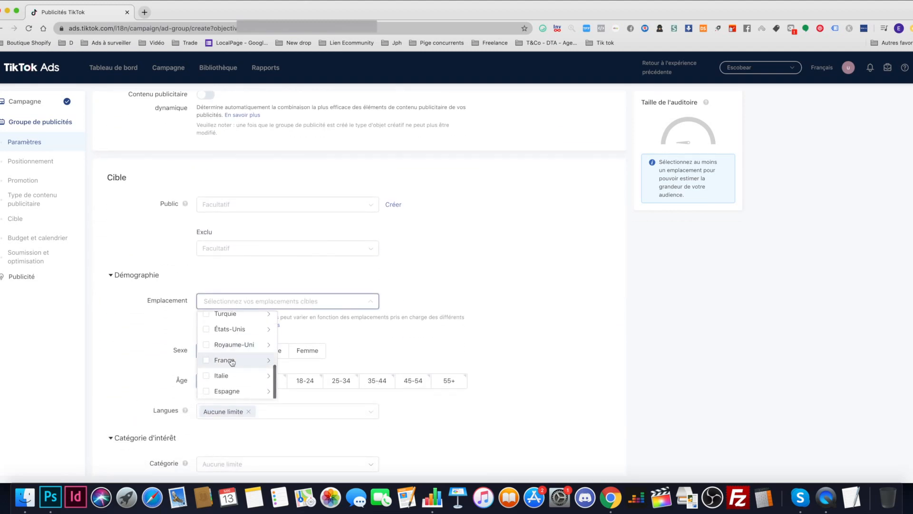
{"action": "left_click", "coordinate": [227, 360]}
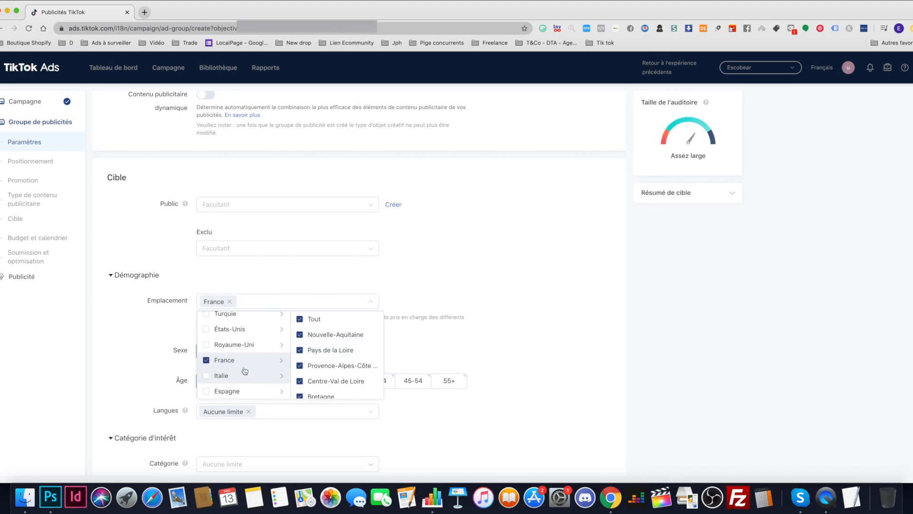
Exclude Vigo, Helo and Pangle from the ad group's manual placements.
{"action": "scroll", "coordinate": [190, 311], "scroll_direction": "up", "scroll_amount": 15}
{"action": "scroll", "coordinate": [275, 329], "scroll_direction": "down", "scroll_amount": 3}
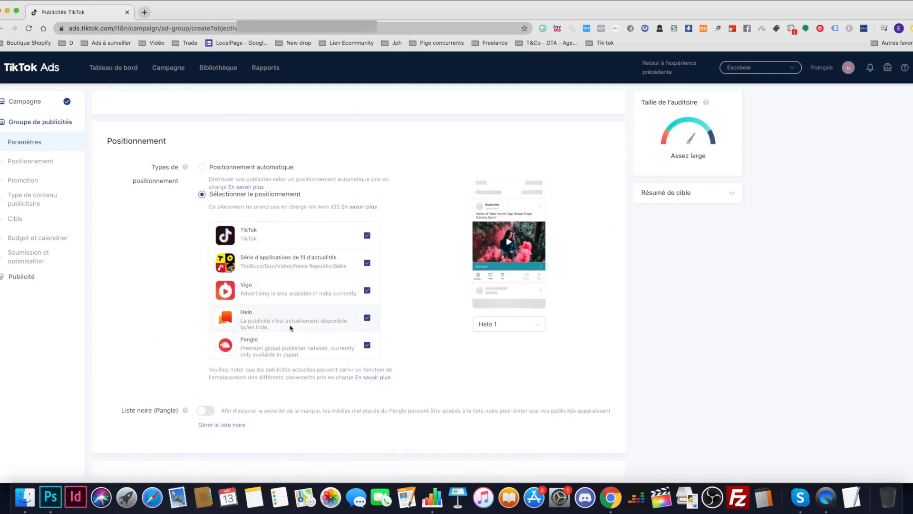
{"action": "left_click_drag", "start_coordinate": [269, 328], "coordinate": [241, 324]}
{"action": "left_click", "coordinate": [242, 324]}
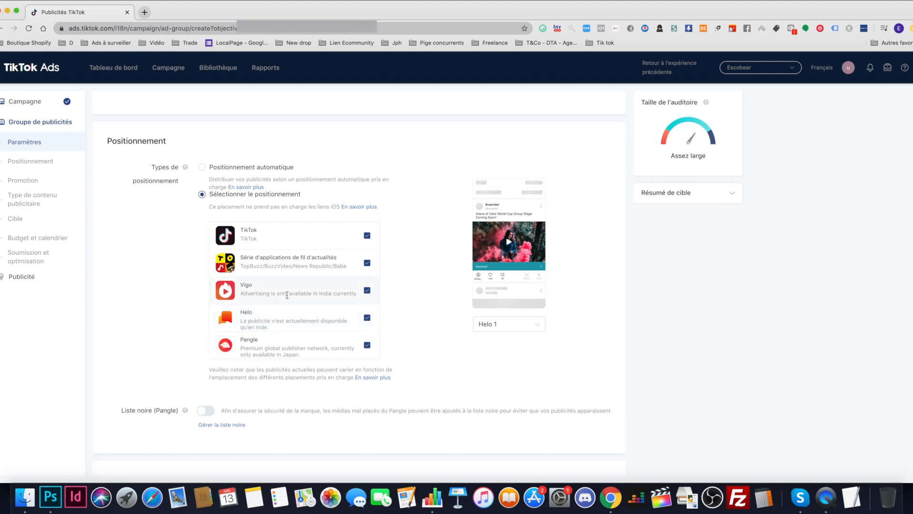
{"action": "left_click_drag", "start_coordinate": [255, 299], "coordinate": [244, 294]}
{"action": "left_click", "coordinate": [367, 290]}
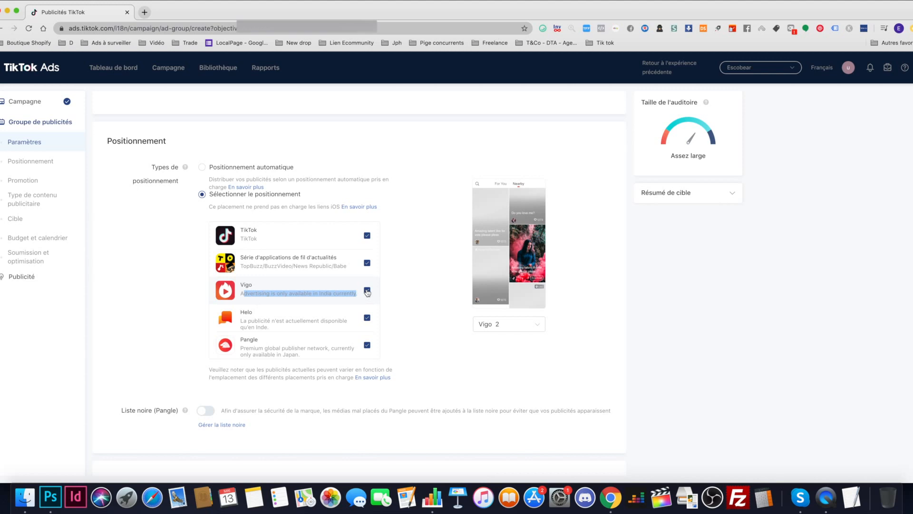
{"action": "left_click", "coordinate": [366, 317]}
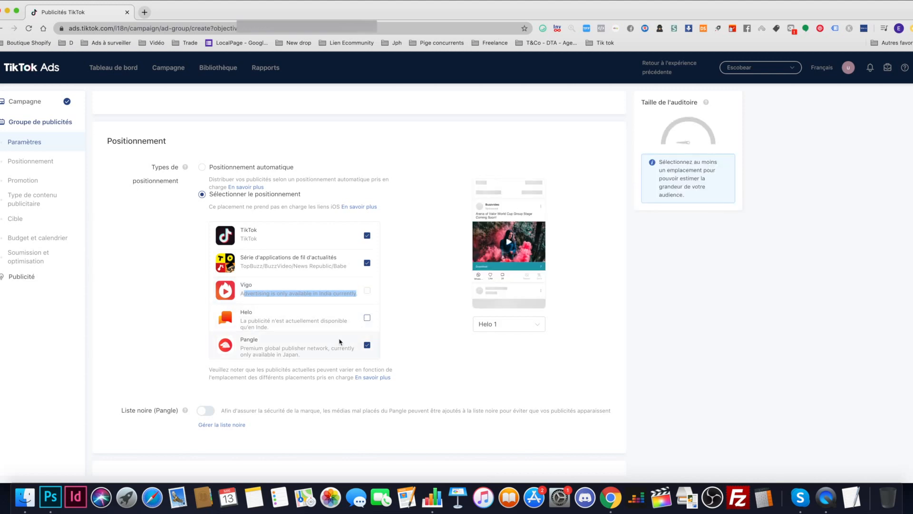
{"action": "left_click", "coordinate": [366, 345]}
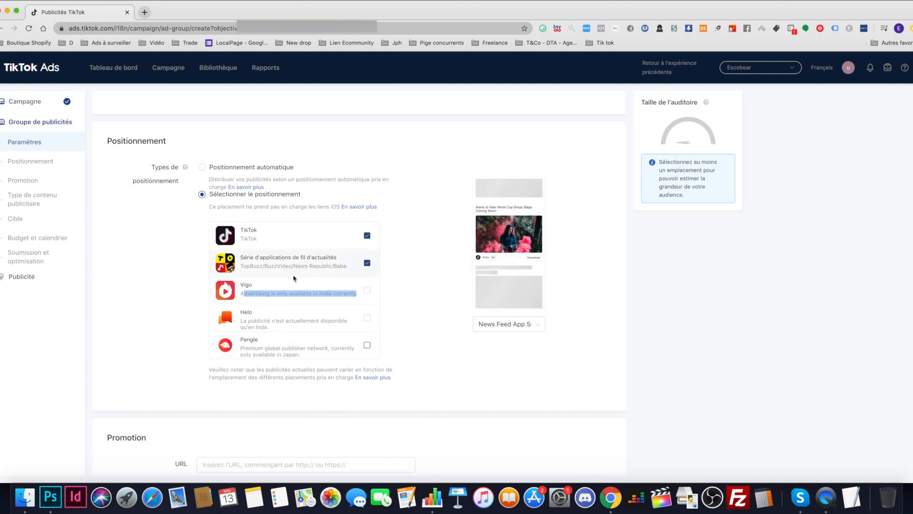
Exclude Série d'applications de fil d'actualités as well, keeping TikTok as the only placement.
{"action": "left_click", "coordinate": [436, 284]}
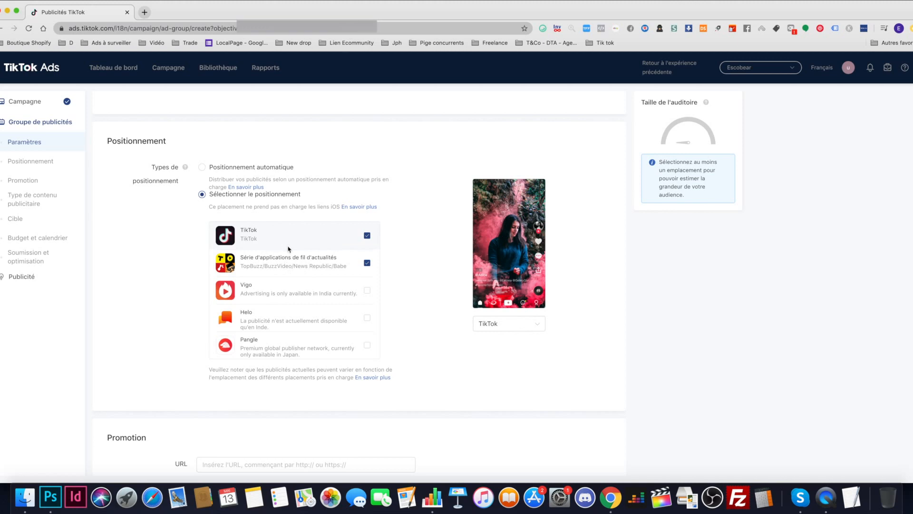
{"action": "left_click", "coordinate": [366, 263]}
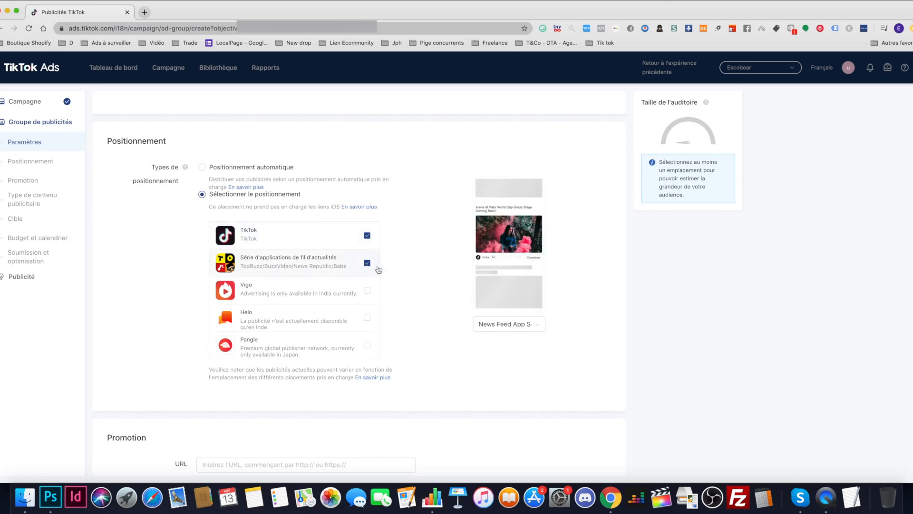
{"action": "scroll", "coordinate": [446, 284], "scroll_direction": "down", "scroll_amount": 3}
{"action": "scroll", "coordinate": [446, 285], "scroll_direction": "down", "scroll_amount": 2}
{"action": "scroll", "coordinate": [446, 286], "scroll_direction": "up", "scroll_amount": 3}
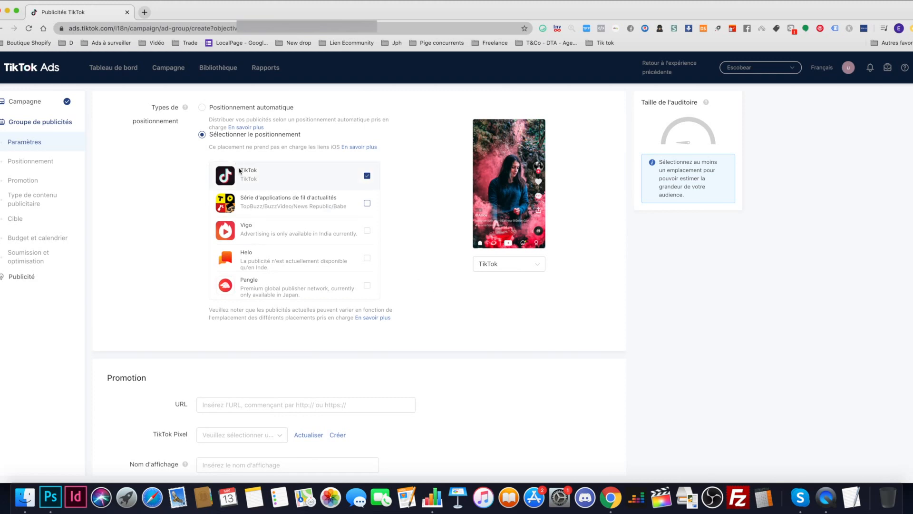
{"action": "scroll", "coordinate": [183, 226], "scroll_direction": "down", "scroll_amount": 2}
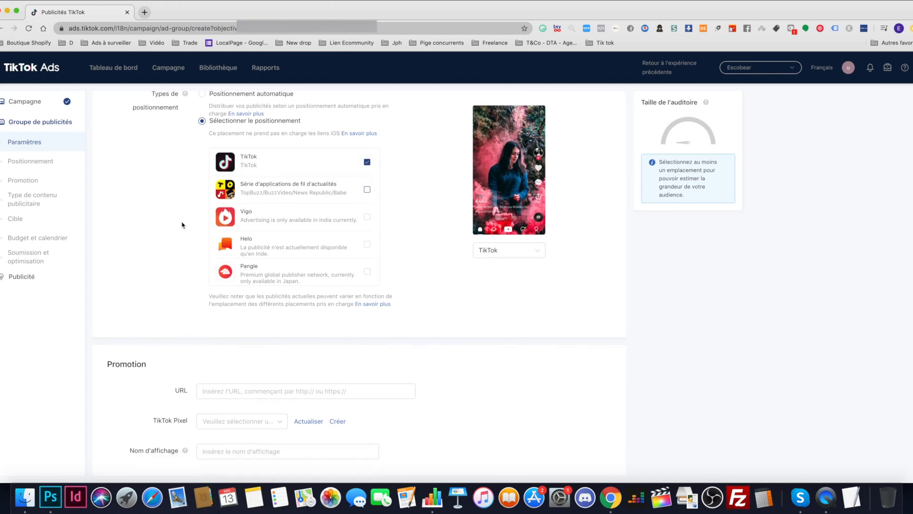
Start creating a new TikTok Pixel from the ad group's Promotion section.
{"action": "scroll", "coordinate": [182, 225], "scroll_direction": "down", "scroll_amount": 3}
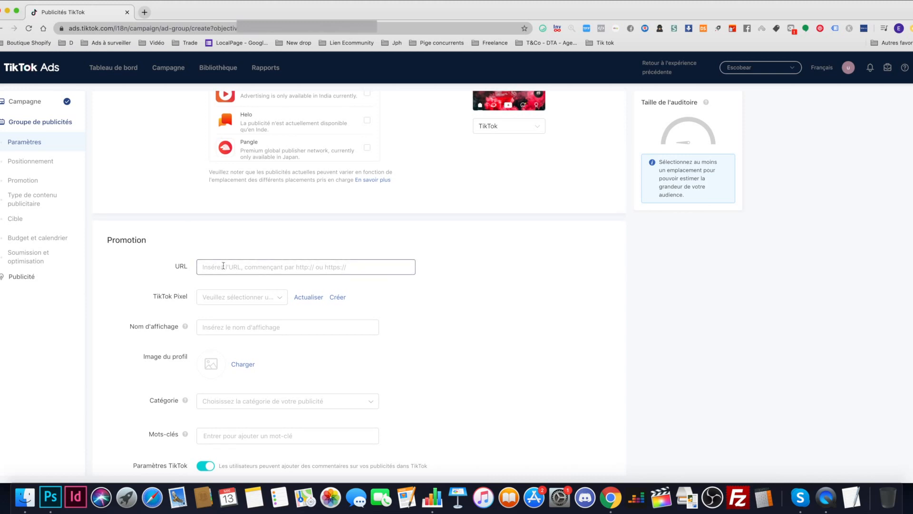
{"action": "scroll", "coordinate": [224, 268], "scroll_direction": "down", "scroll_amount": 3}
{"action": "mouse_move", "coordinate": [175, 185]}
{"action": "left_mouse_down"}
{"action": "mouse_move", "coordinate": [191, 184]}
{"action": "mouse_move", "coordinate": [179, 186]}
{"action": "left_mouse_up"}
{"action": "left_click", "coordinate": [161, 188]}
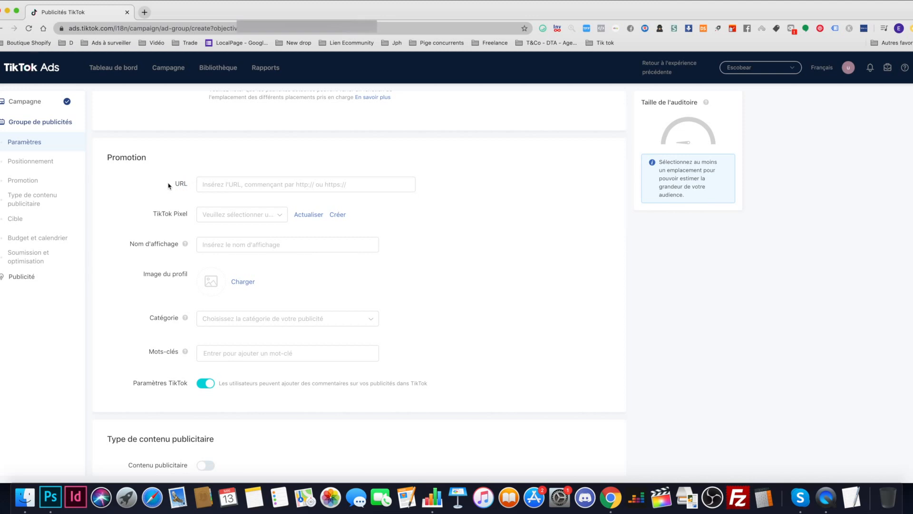
{"action": "left_click_drag", "start_coordinate": [154, 214], "coordinate": [278, 220]}
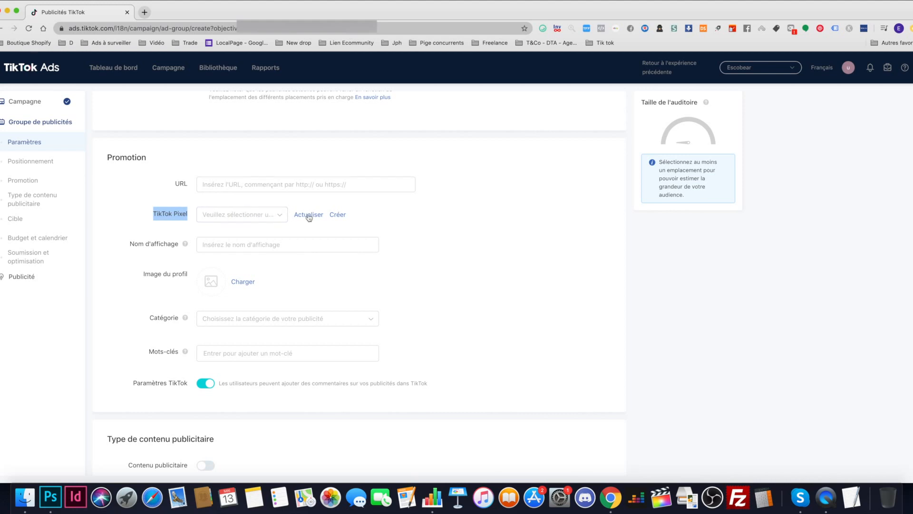
{"action": "left_click", "coordinate": [342, 217]}
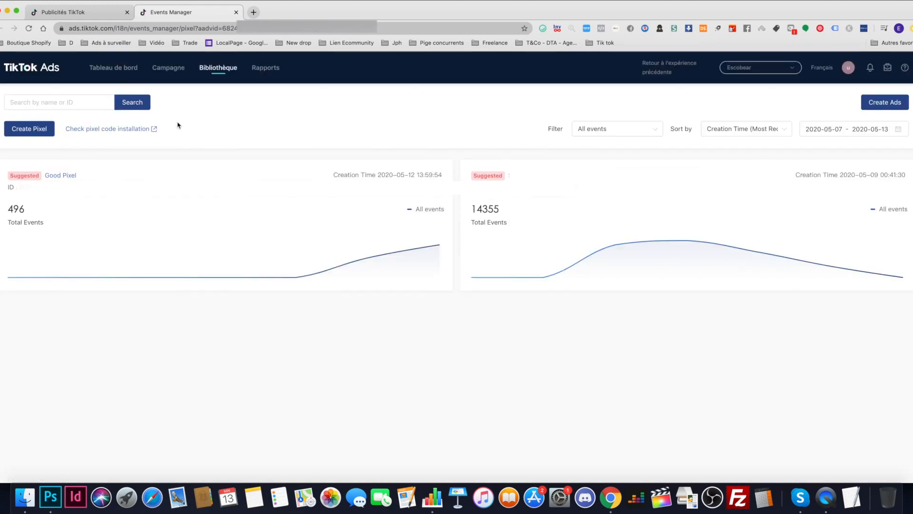
{"action": "left_click", "coordinate": [28, 129]}
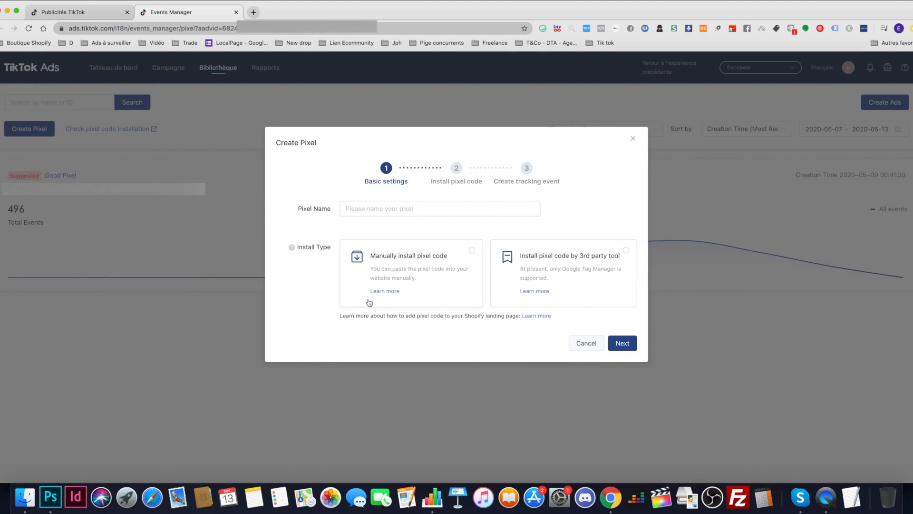
Name the pixel "Test", choose manual pixel code installation and continue to the code installation stage.
{"action": "left_click", "coordinate": [387, 208]}
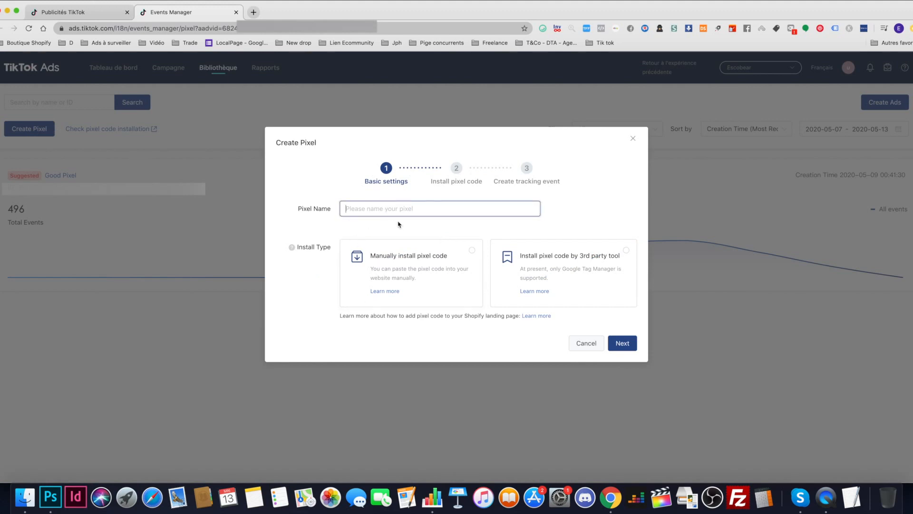
{"action": "left_click", "coordinate": [423, 284]}
{"action": "left_click", "coordinate": [416, 212]}
{"action": "type", "text": "Ts"}
{"action": "key", "text": "BackSpace"}
{"action": "type", "text": "est"}
{"action": "left_click", "coordinate": [624, 346]}
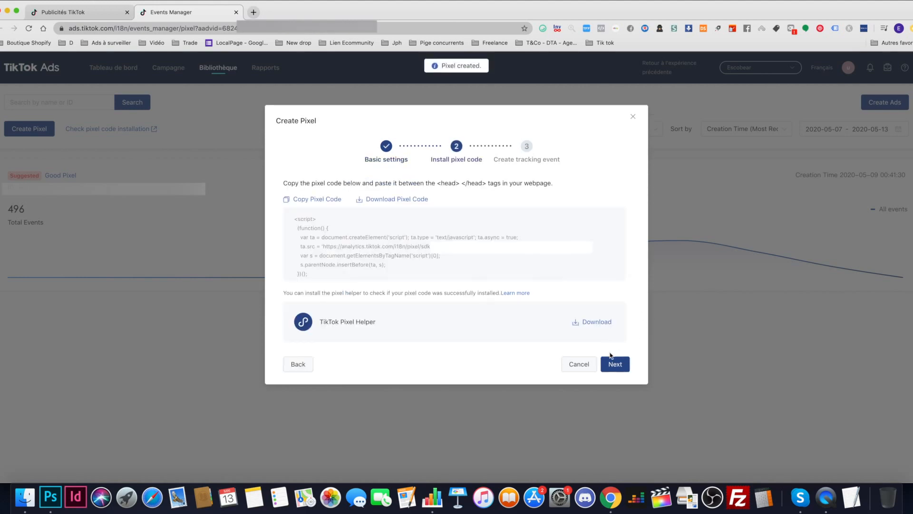
Continue past the pixel code installation and choose E-Commerce Events as the tracking scenario.
{"action": "mouse_move", "coordinate": [409, 251]}
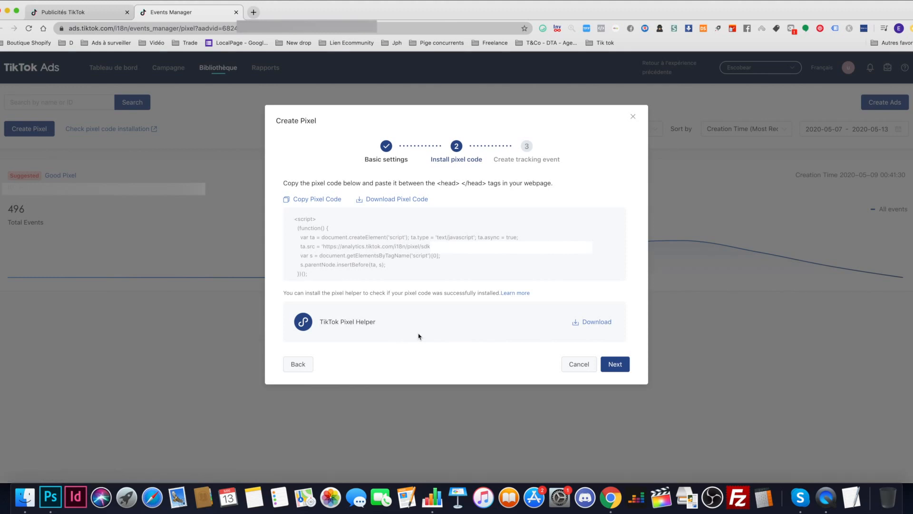
{"action": "left_click", "coordinate": [622, 369]}
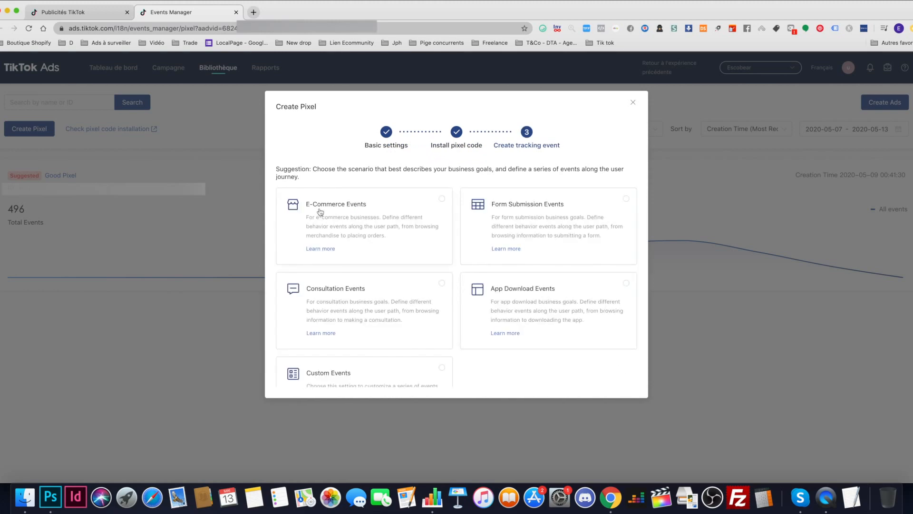
{"action": "left_click", "coordinate": [388, 222]}
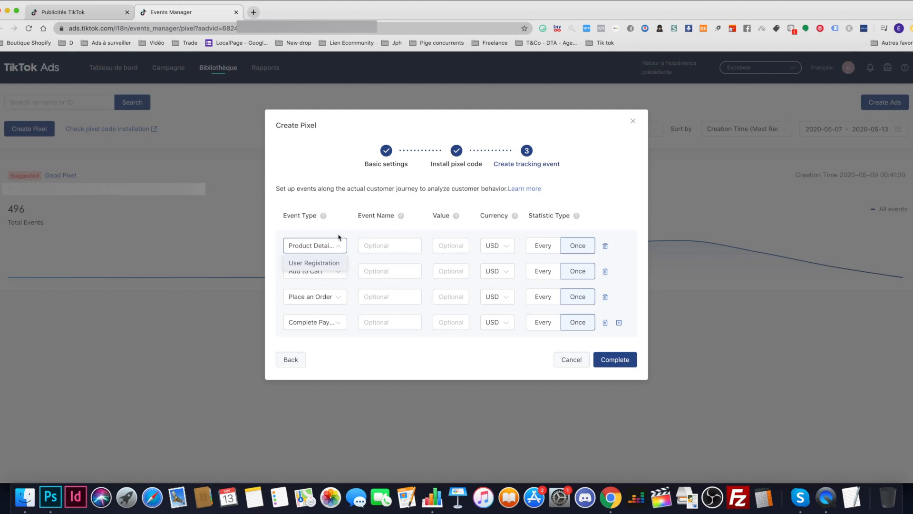
Examine the alternative event types offered for the Product Details and Add to Cart events.
{"action": "left_click", "coordinate": [342, 244]}
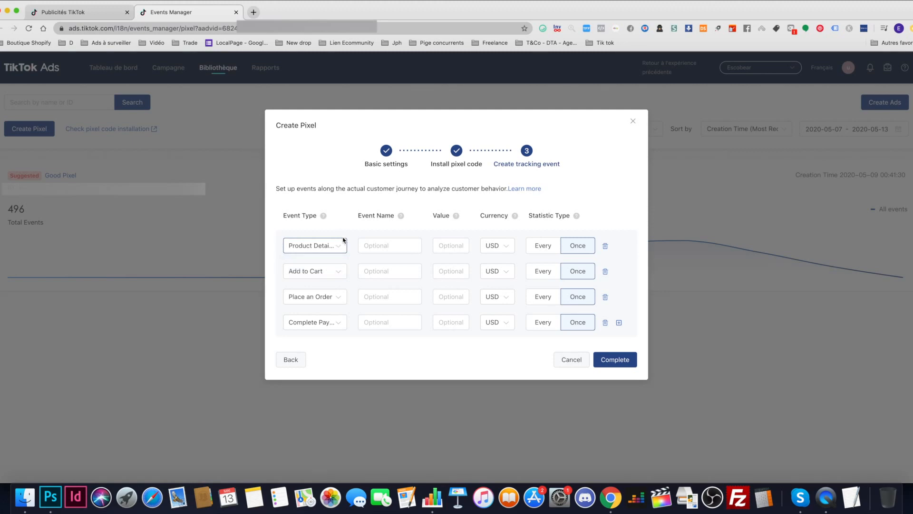
{"action": "left_click", "coordinate": [377, 245]}
{"action": "left_click", "coordinate": [316, 247]}
{"action": "left_click", "coordinate": [339, 274]}
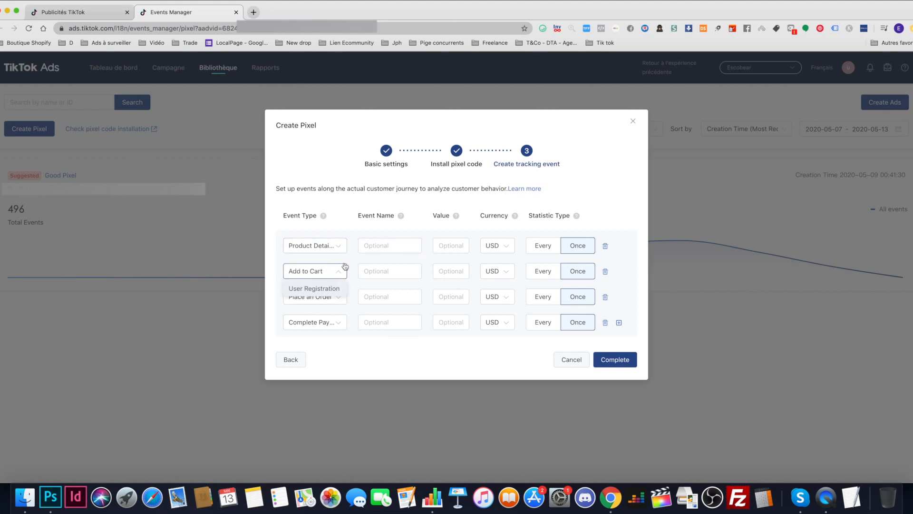
{"action": "left_click", "coordinate": [351, 261]}
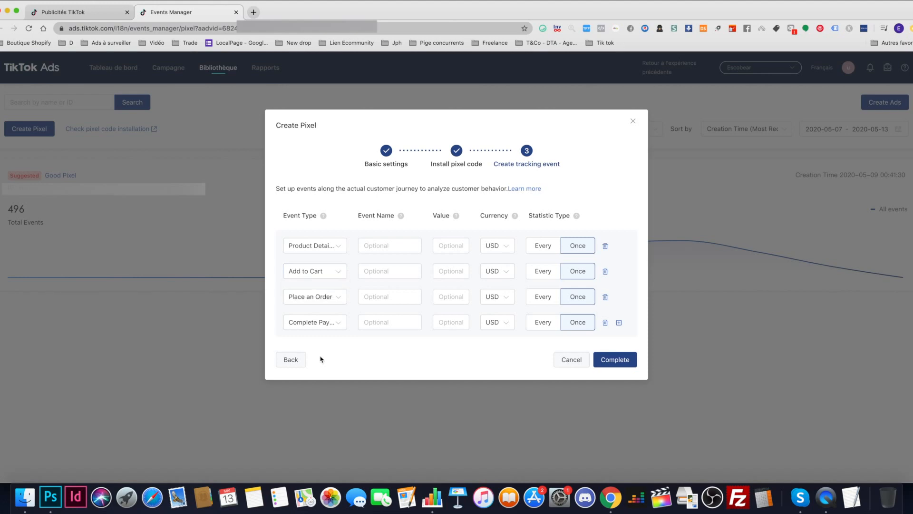
Name the Complete Payment event "Purchase" and the Place an Order event "Initiate checkout".
{"action": "left_click", "coordinate": [332, 324]}
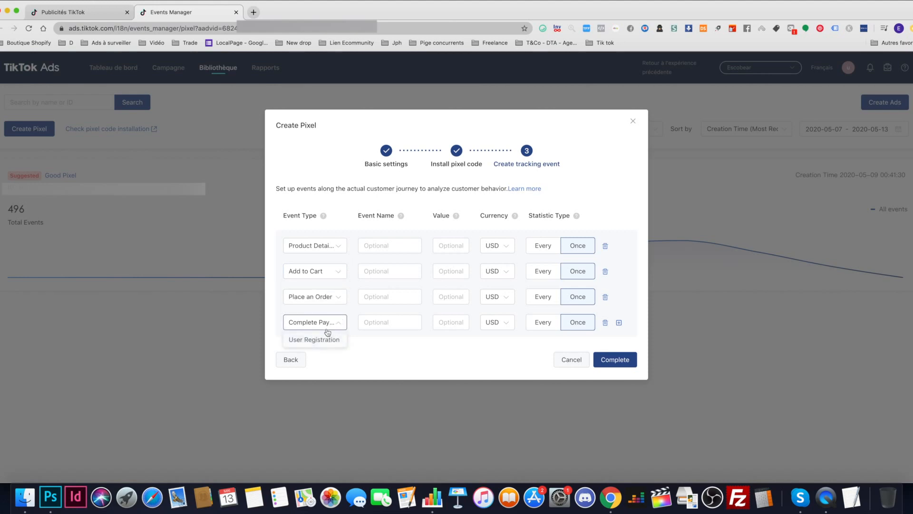
{"action": "left_click", "coordinate": [348, 339]}
{"action": "left_click", "coordinate": [364, 328]}
{"action": "type", "text": "Purchase"}
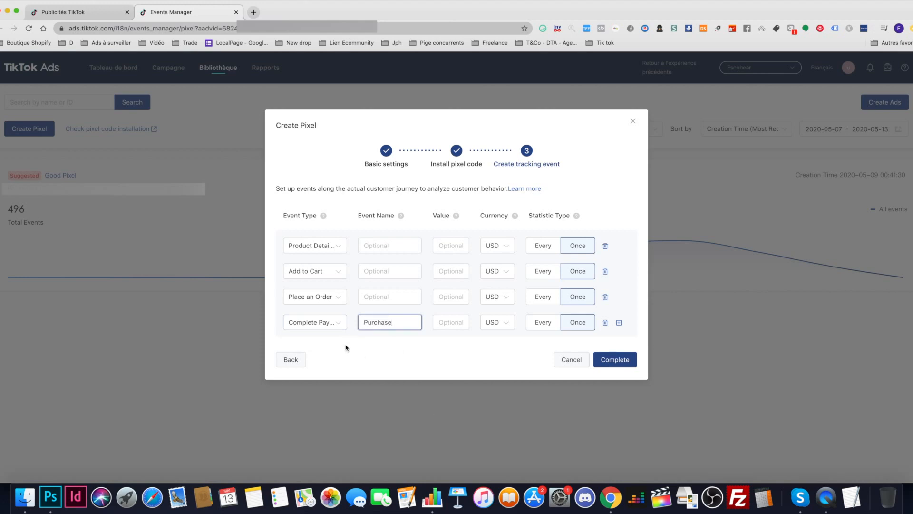
{"action": "left_click", "coordinate": [376, 295]}
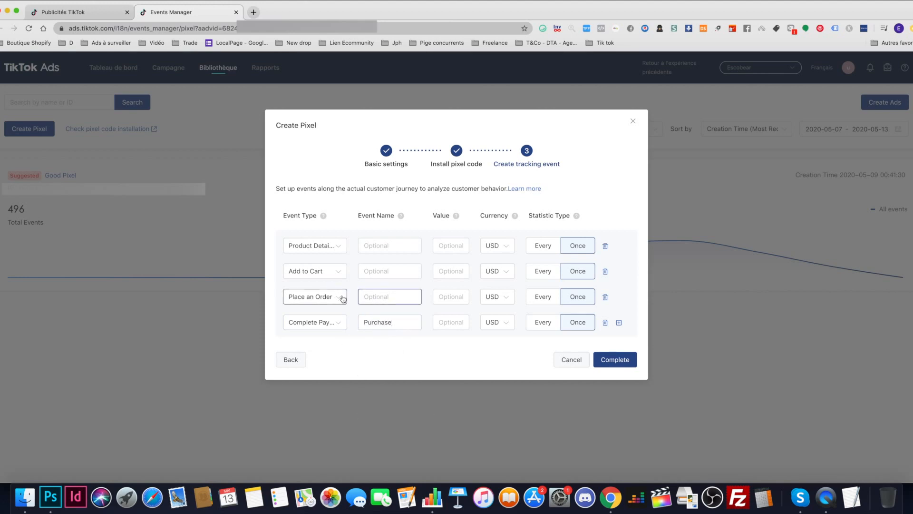
{"action": "type", "text": "Iniat"}
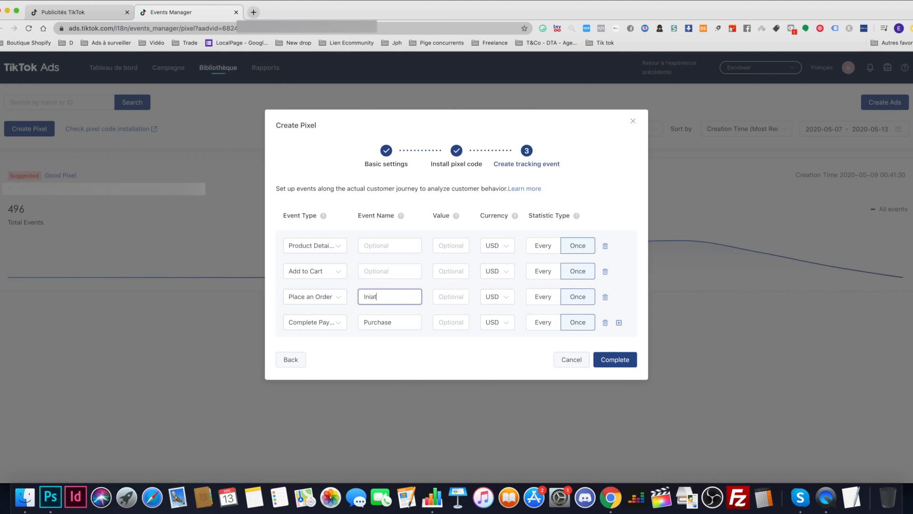
{"action": "key", "text": "BackSpace"}
{"action": "key", "text": "BackSpace"}
{"action": "type", "text": "tiate checkout"}
Name the Add to Cart event "Add to cart" and the Product Details event "View content".
{"action": "left_click", "coordinate": [382, 271]}
{"action": "type", "text": "Ad"}
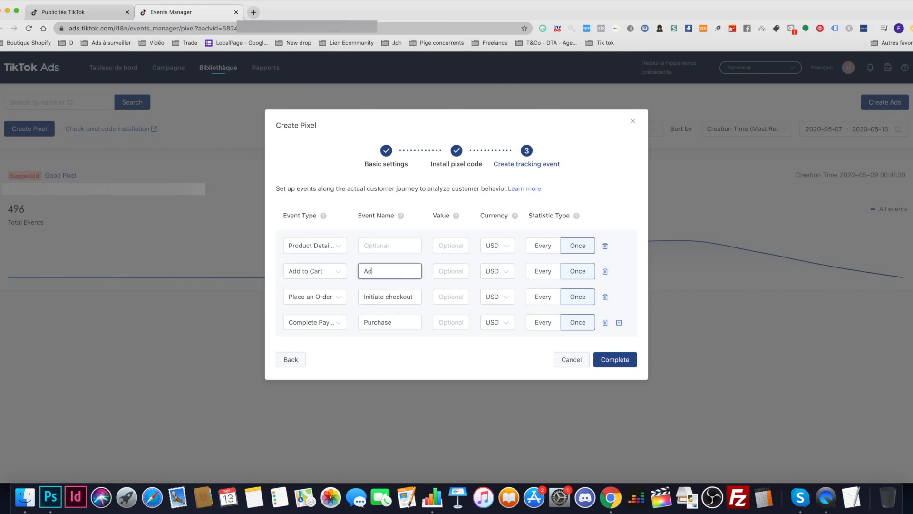
{"action": "type", "text": "d to cart"}
{"action": "left_click", "coordinate": [394, 246]}
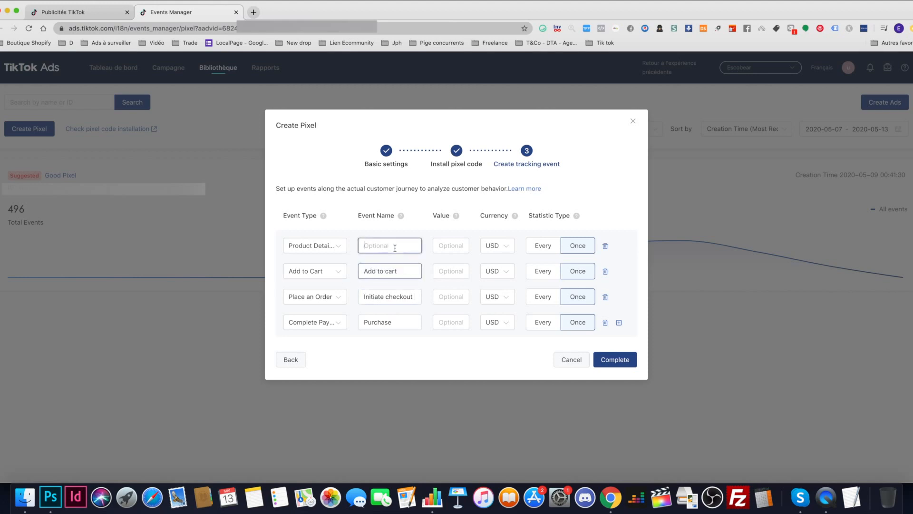
{"action": "type", "text": "View content"}
{"action": "left_click", "coordinate": [502, 249]}
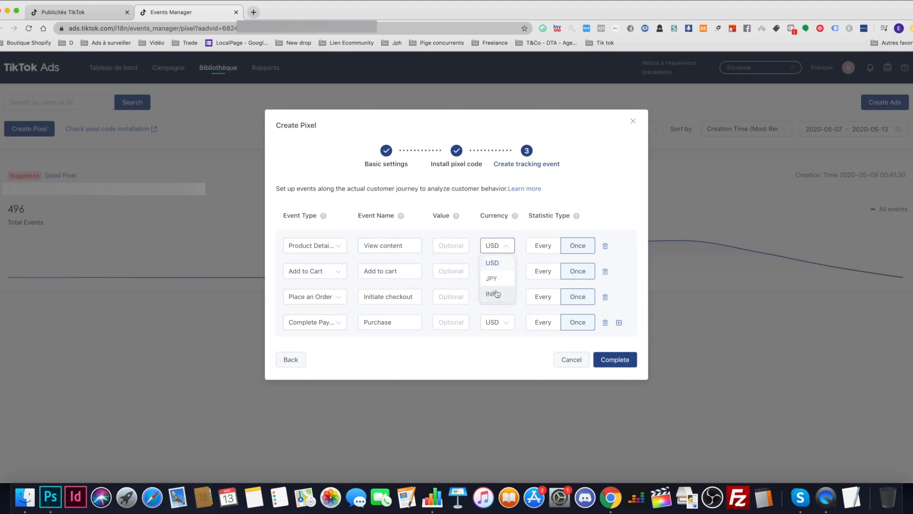
{"action": "left_click", "coordinate": [490, 230]}
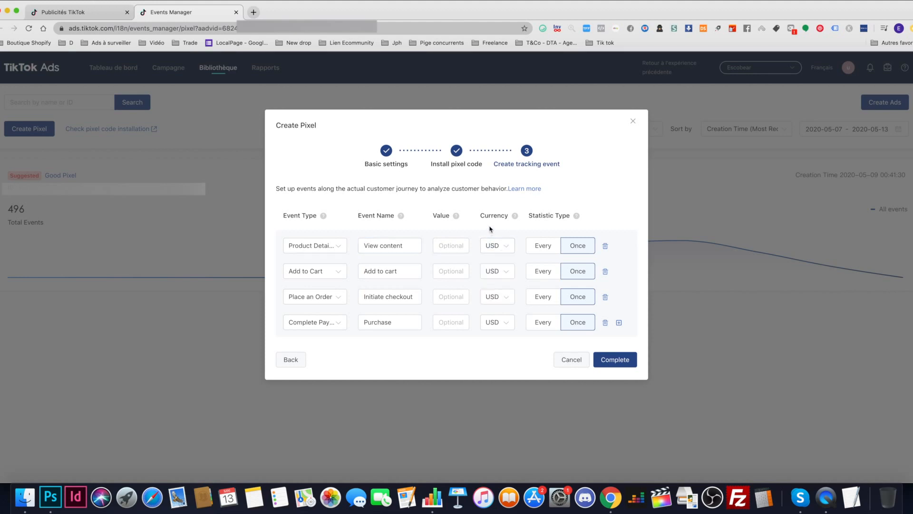
{"action": "left_click", "coordinate": [449, 322]}
{"action": "type", "text": "29"}
{"action": "key", "text": "BackSpace"}
{"action": "key", "text": "BackSpace"}
{"action": "key", "text": "BackSpace"}
{"action": "key", "text": "BackSpace"}
{"action": "key", "text": "BackSpace"}
{"action": "key", "text": "BackSpace"}
Complete the pixel's tracking event list and proceed to defining the event rules.
{"action": "left_click", "coordinate": [612, 360]}
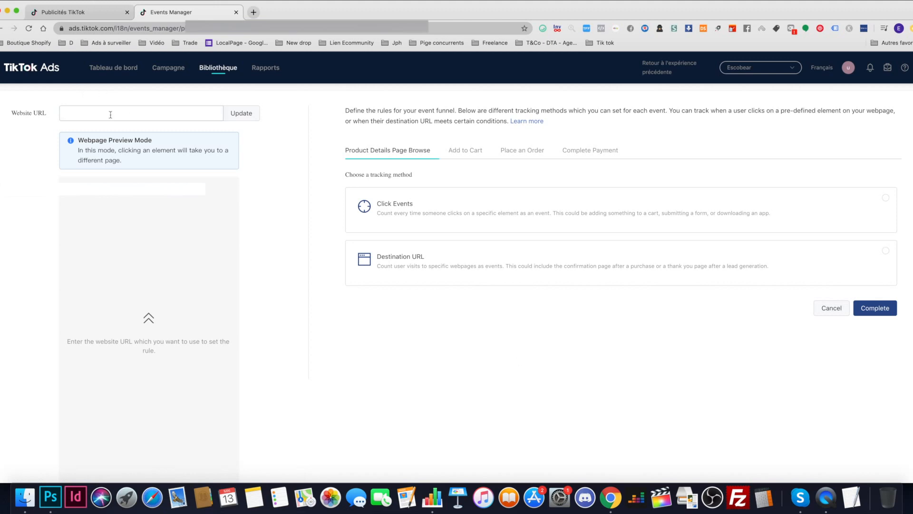
{"action": "left_click", "coordinate": [79, 113]}
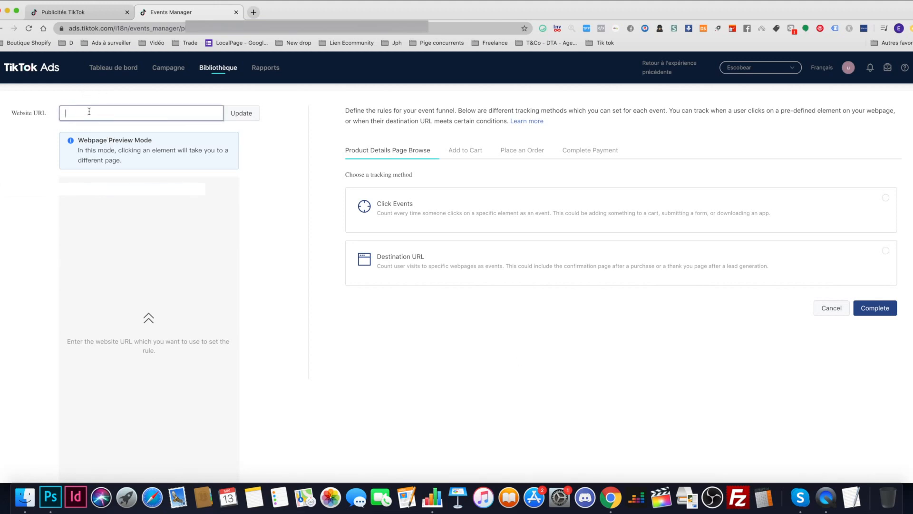
{"action": "type", "text": "www.fittrack.com"}
{"action": "left_click", "coordinate": [241, 113]}
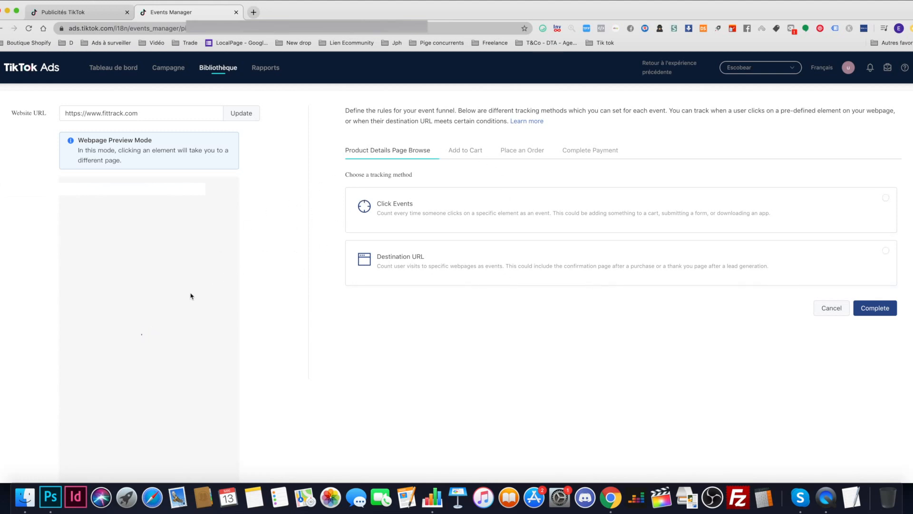
{"action": "left_click_drag", "start_coordinate": [161, 112], "coordinate": [65, 113]}
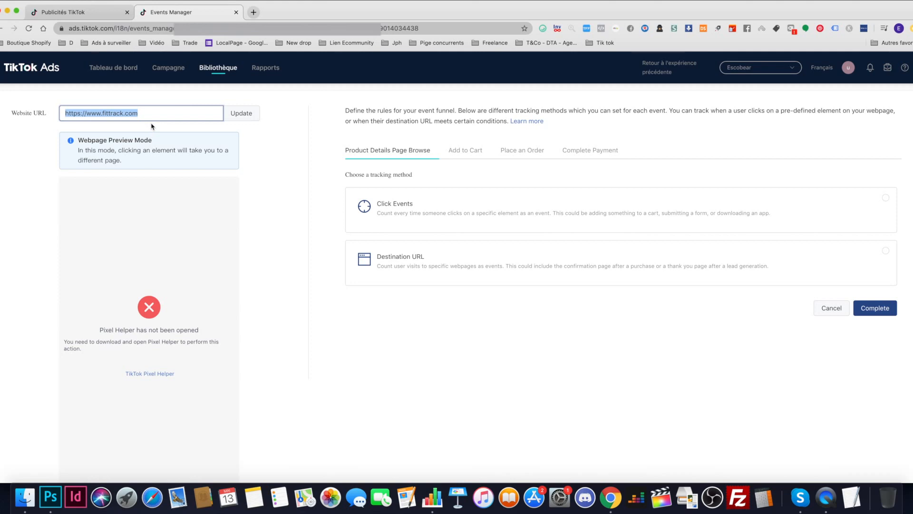
{"action": "left_click_drag", "start_coordinate": [94, 350], "coordinate": [86, 320]}
{"action": "left_click", "coordinate": [86, 322]}
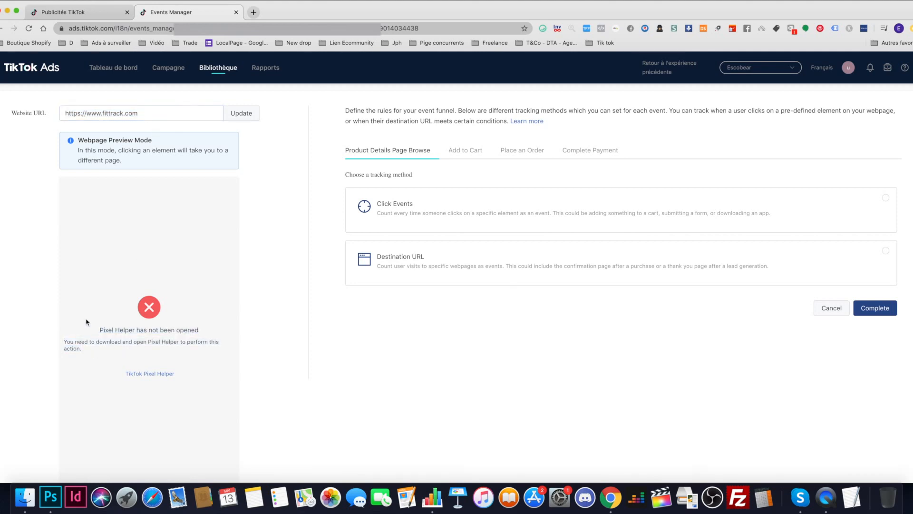
{"action": "left_click_drag", "start_coordinate": [94, 356], "coordinate": [92, 330]}
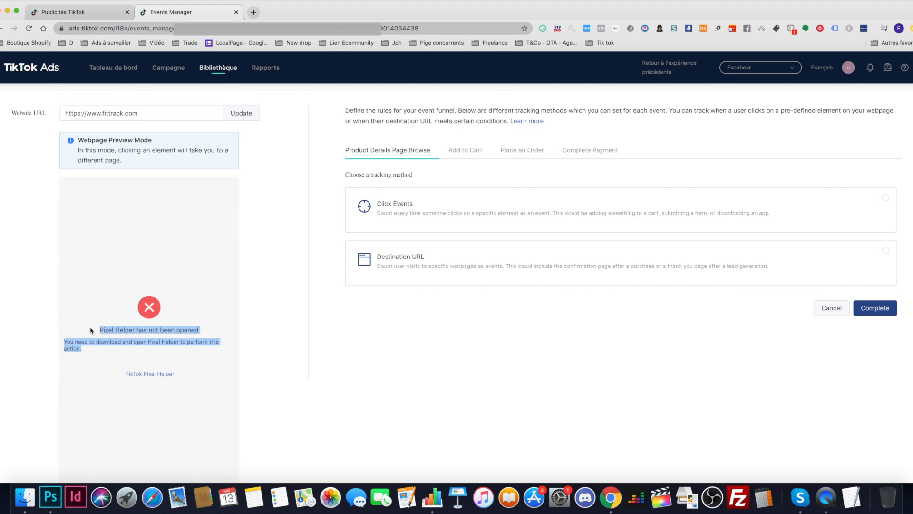
{"action": "left_click", "coordinate": [157, 112]}
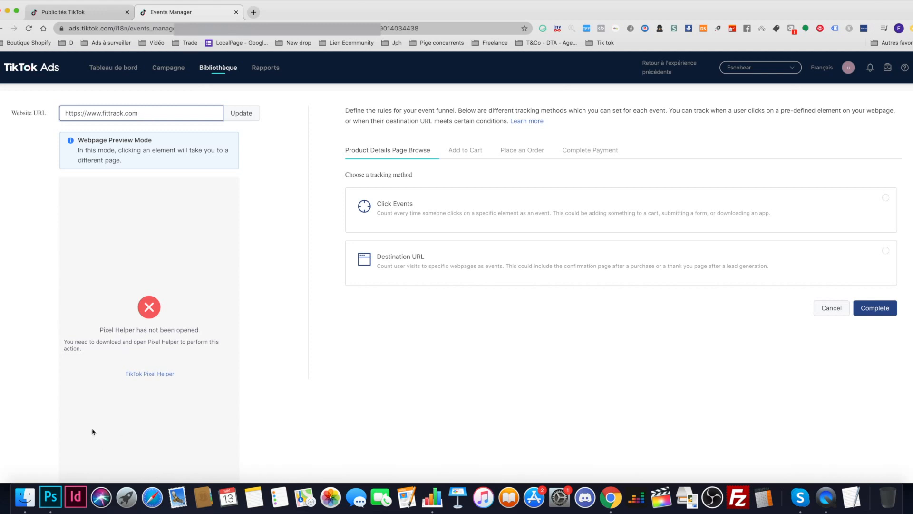
Try Click Events tracking for the Product Details Page Browse, Place an Order and Complete Payment events, then leave the Events Manager without completing the rules.
{"action": "left_click", "coordinate": [421, 214]}
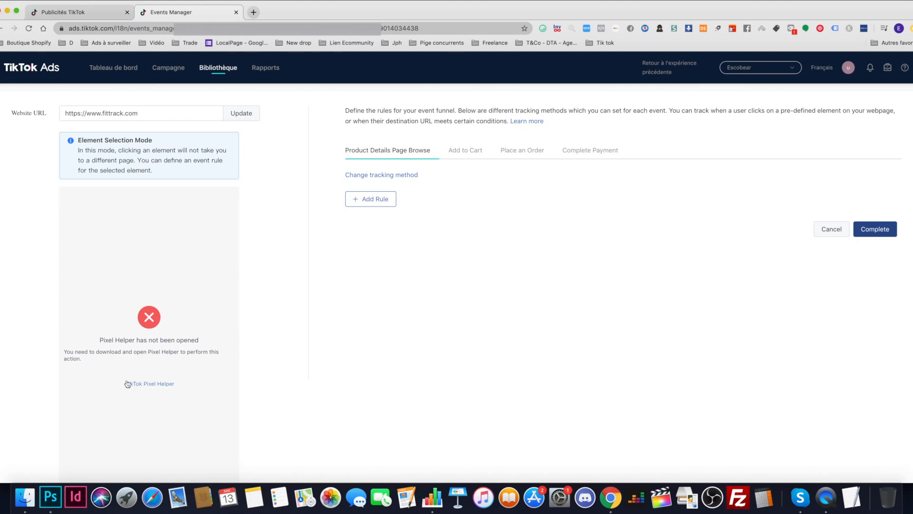
{"action": "left_click", "coordinate": [474, 151]}
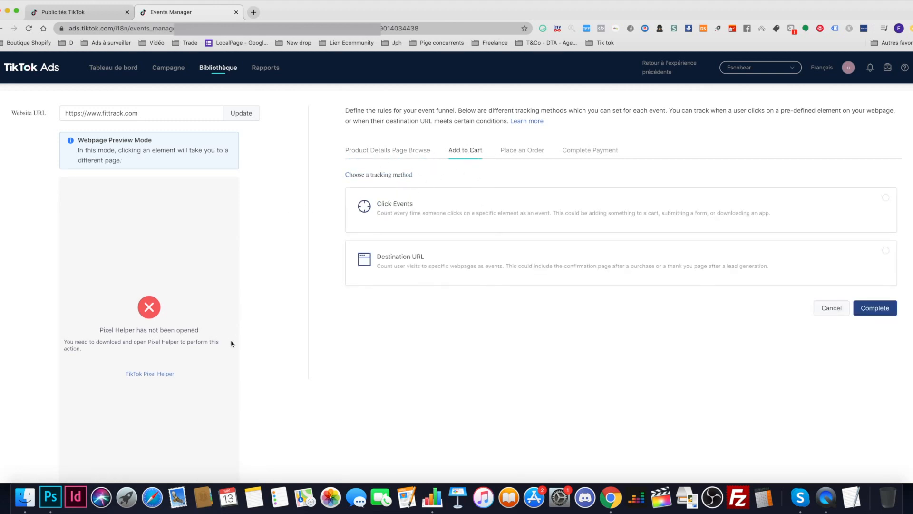
{"action": "left_click", "coordinate": [521, 153]}
{"action": "left_click", "coordinate": [438, 217]}
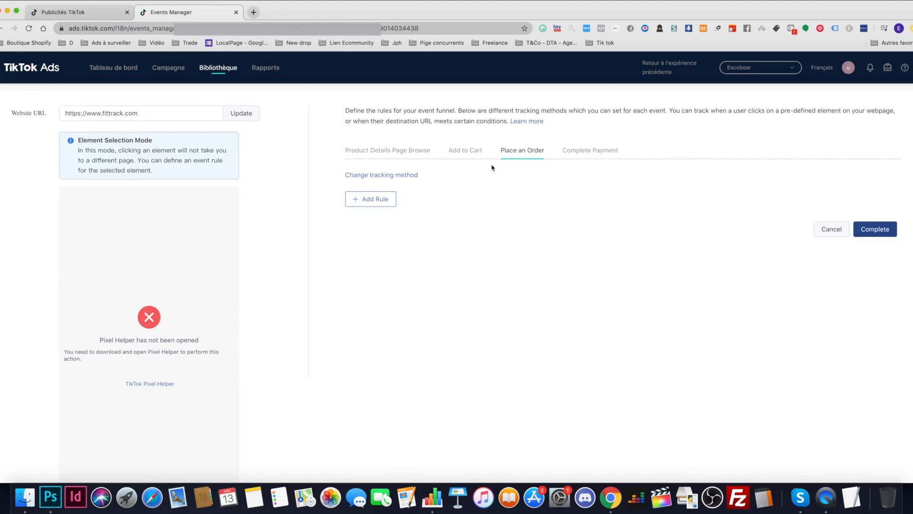
{"action": "left_click", "coordinate": [573, 152]}
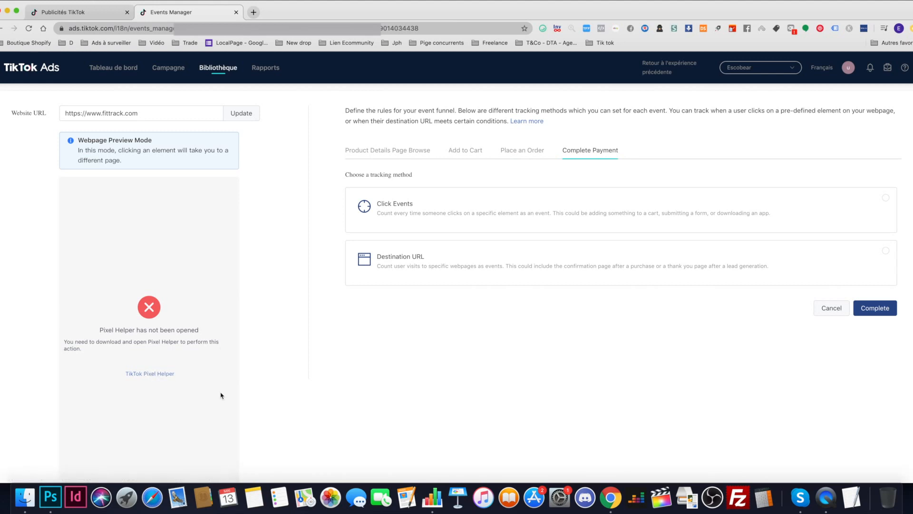
{"action": "left_click", "coordinate": [388, 224]}
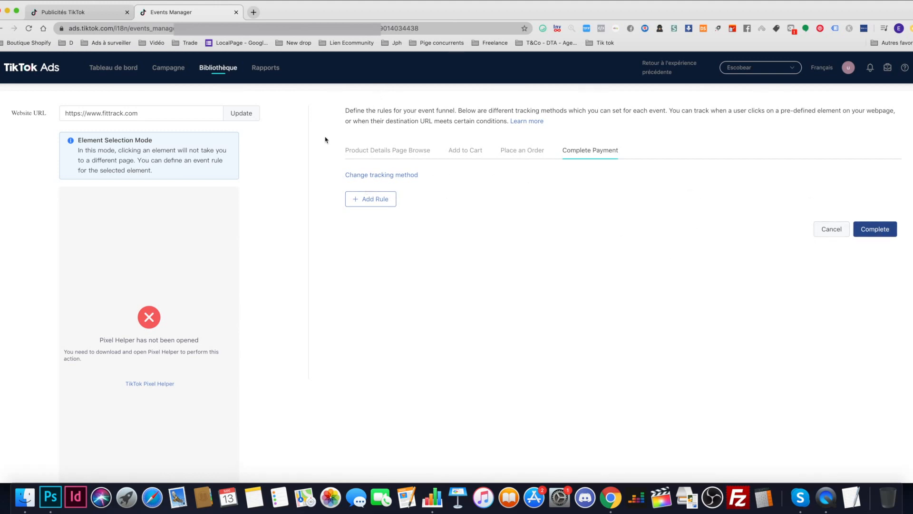
{"action": "left_click", "coordinate": [236, 14]}
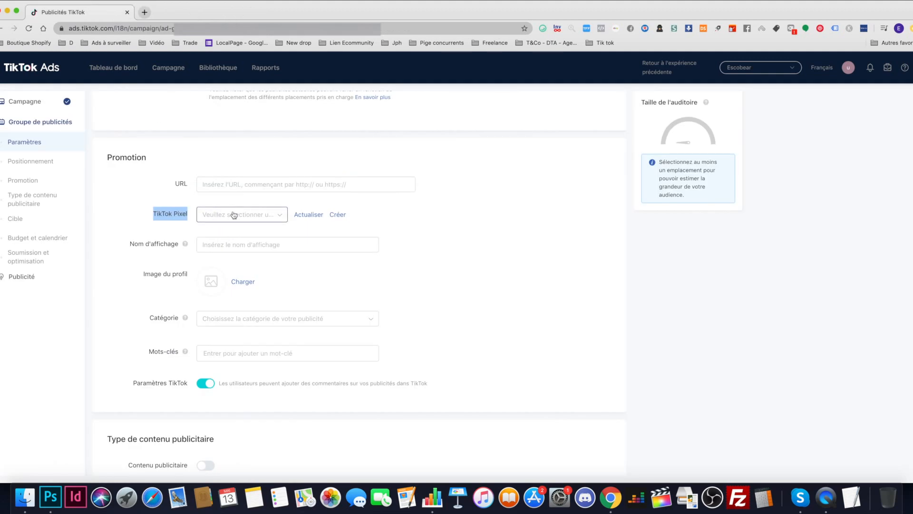
Set the ad group's display name to "Fittrack".
{"action": "left_click", "coordinate": [238, 246]}
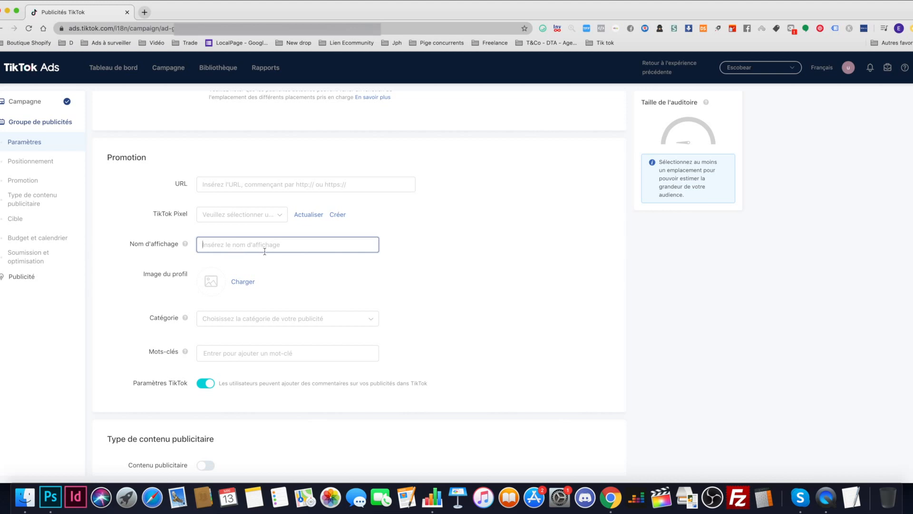
{"action": "type", "text": "Fittrack"}
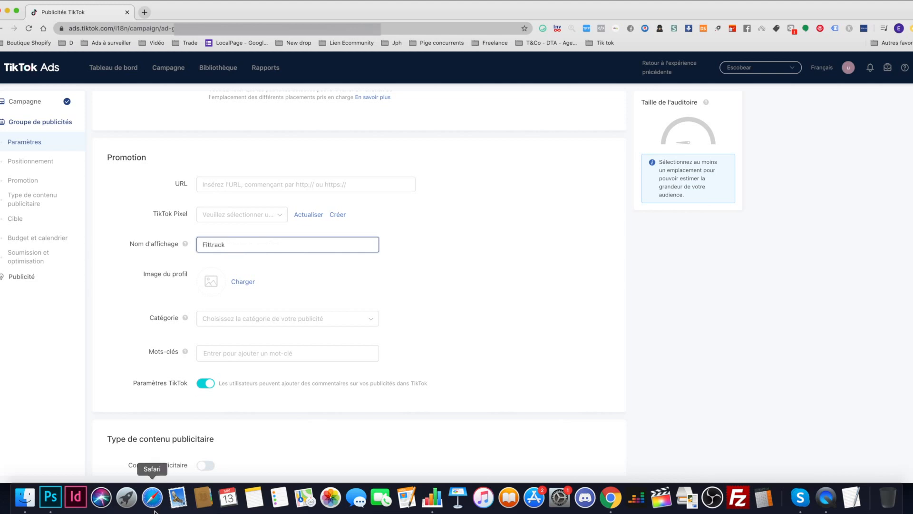
{"action": "left_click", "coordinate": [330, 284]}
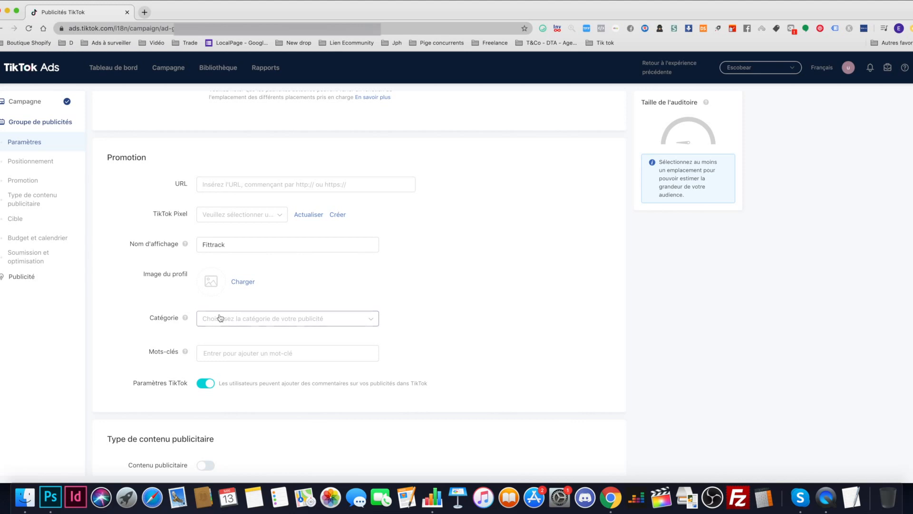
Set the ad category to "Sports et activités de plein air / Articles de sport".
{"action": "left_click", "coordinate": [250, 319]}
{"action": "scroll", "coordinate": [232, 385], "scroll_direction": "down", "scroll_amount": 10}
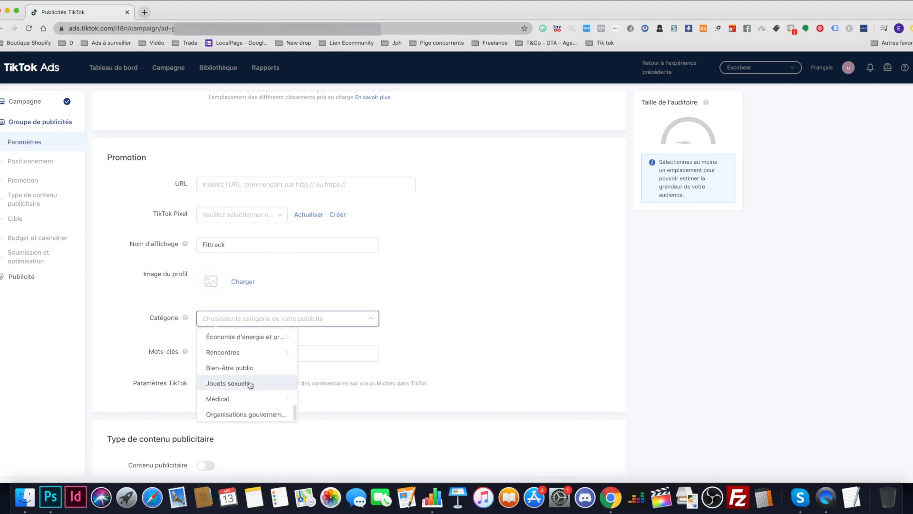
{"action": "scroll", "coordinate": [254, 383], "scroll_direction": "up", "scroll_amount": 3}
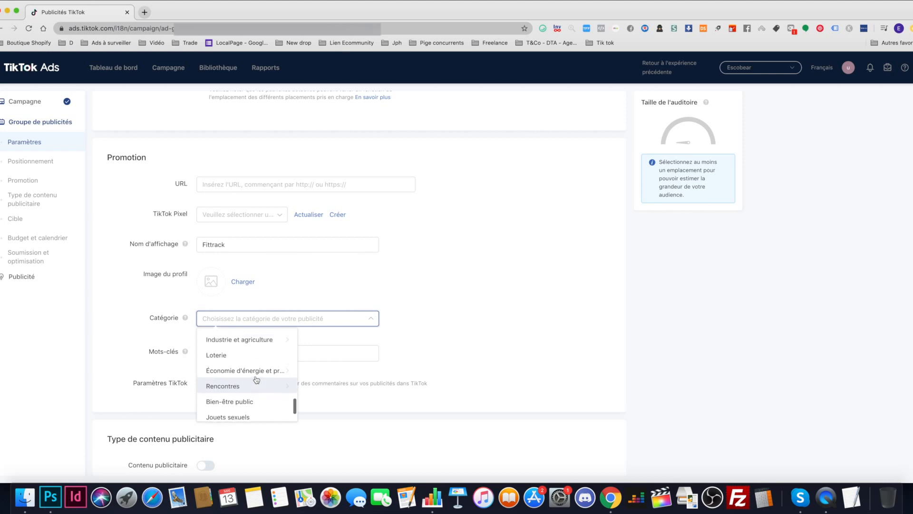
{"action": "scroll", "coordinate": [257, 378], "scroll_direction": "down", "scroll_amount": 2}
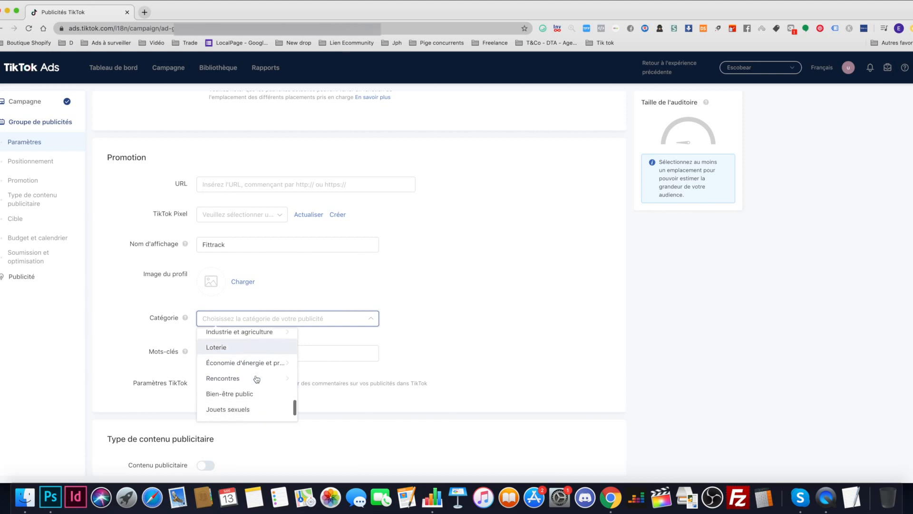
{"action": "scroll", "coordinate": [257, 379], "scroll_direction": "up", "scroll_amount": 3}
{"action": "scroll", "coordinate": [257, 379], "scroll_direction": "up", "scroll_amount": 8}
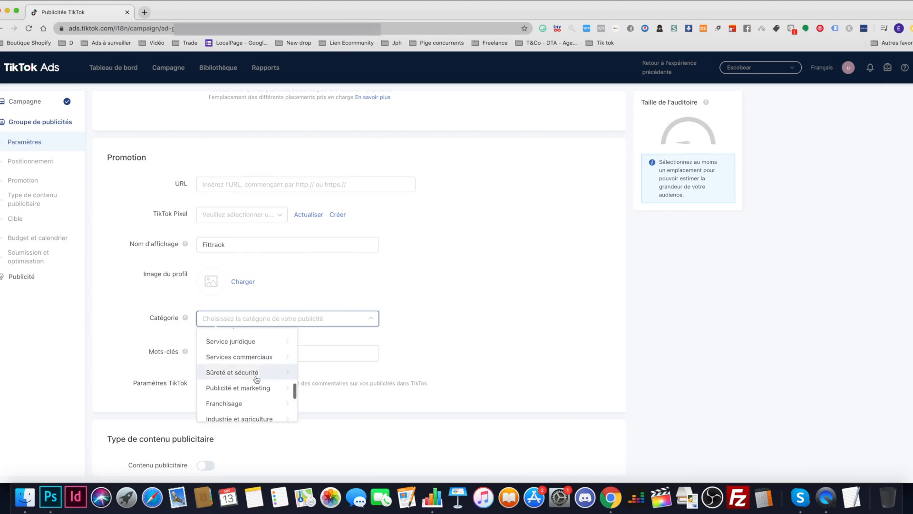
{"action": "left_click", "coordinate": [255, 376]}
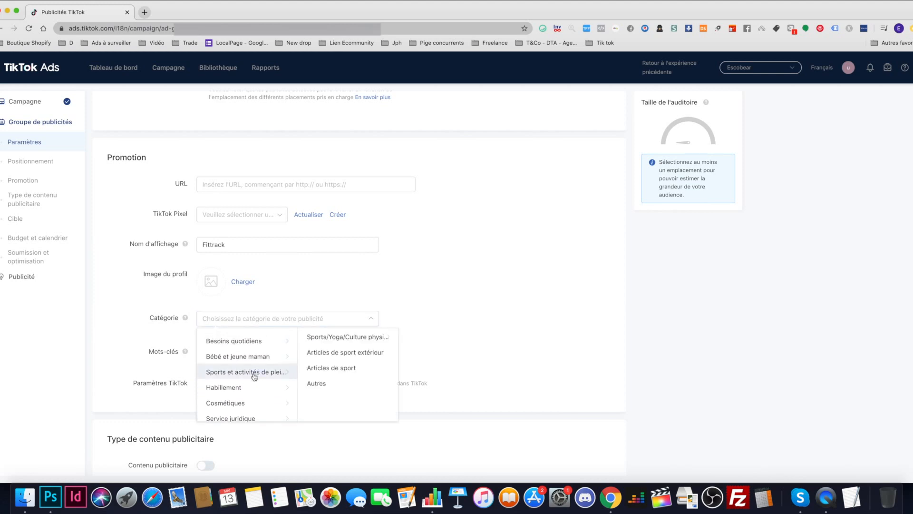
{"action": "left_click", "coordinate": [340, 367]}
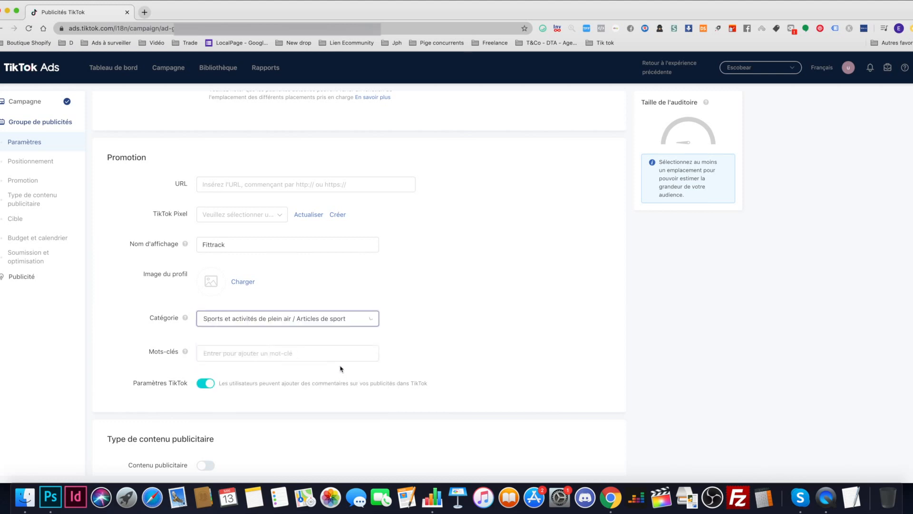
Change the ad category to "Bien-être public".
{"action": "left_click", "coordinate": [255, 320]}
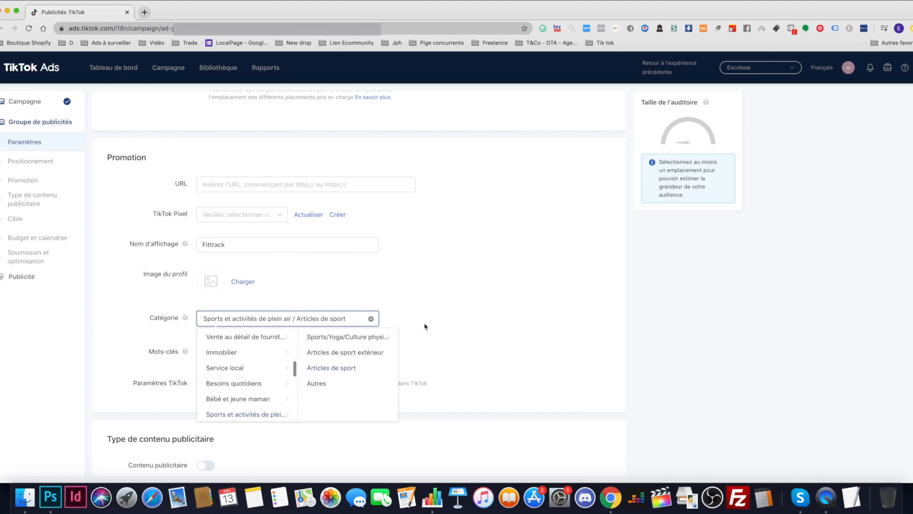
{"action": "scroll", "coordinate": [251, 388], "scroll_direction": "down", "scroll_amount": 2}
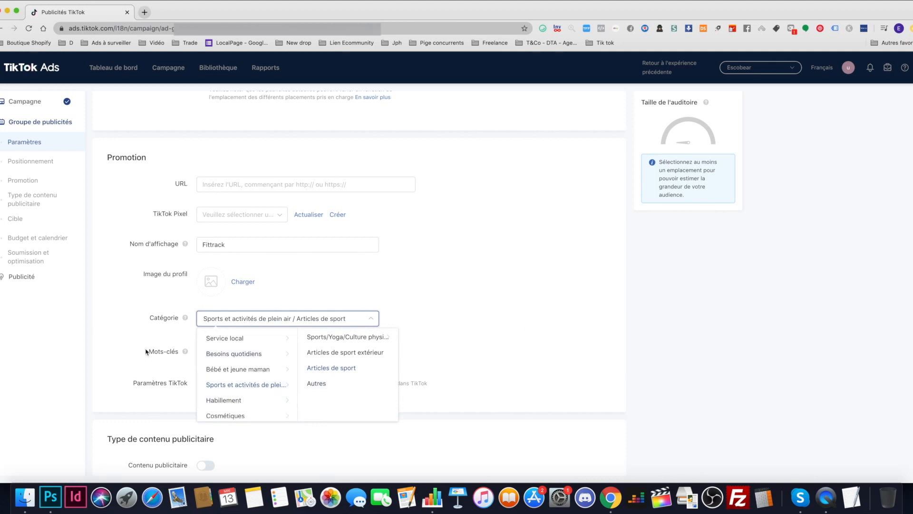
{"action": "scroll", "coordinate": [247, 380], "scroll_direction": "down", "scroll_amount": 5}
{"action": "scroll", "coordinate": [249, 380], "scroll_direction": "down", "scroll_amount": 3}
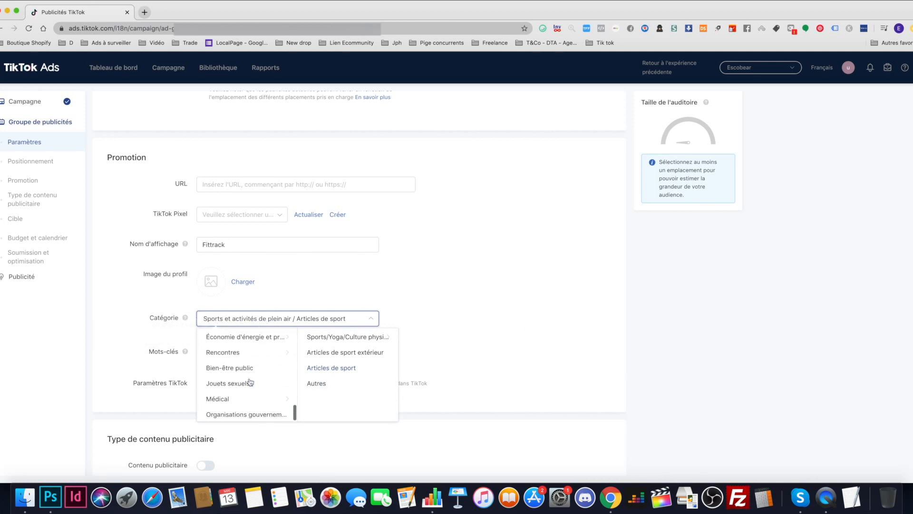
{"action": "left_click", "coordinate": [245, 369]}
{"action": "left_click", "coordinate": [247, 355]}
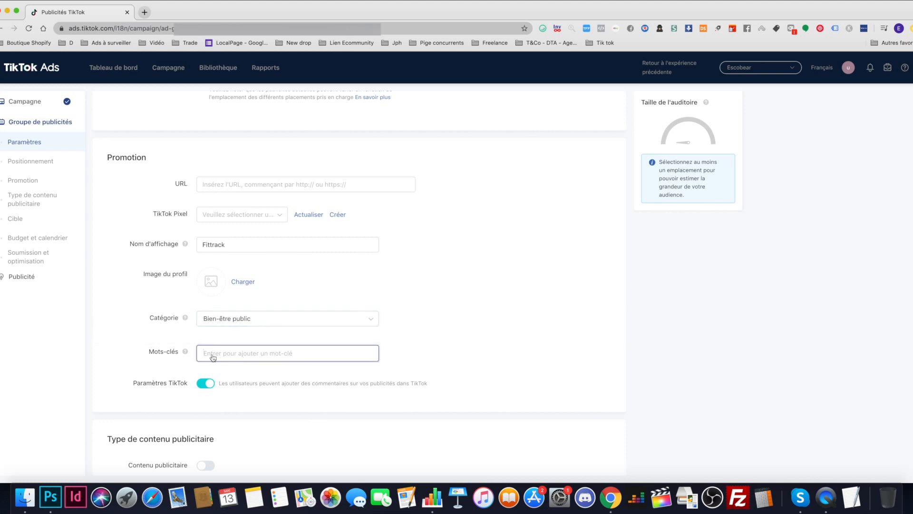
{"action": "type", "text": "balance, balance connectée"}
{"action": "key", "text": "super+a"}
{"action": "key", "text": "BackSpace"}
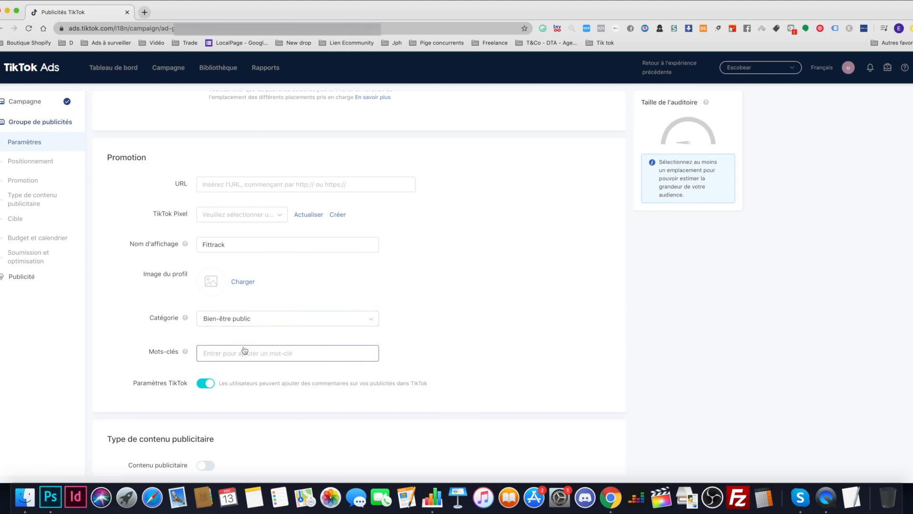
{"action": "left_click_drag", "start_coordinate": [197, 367], "coordinate": [353, 367]}
Add the ad keywords "balance" and "balance connectée".
{"action": "left_click", "coordinate": [294, 358]}
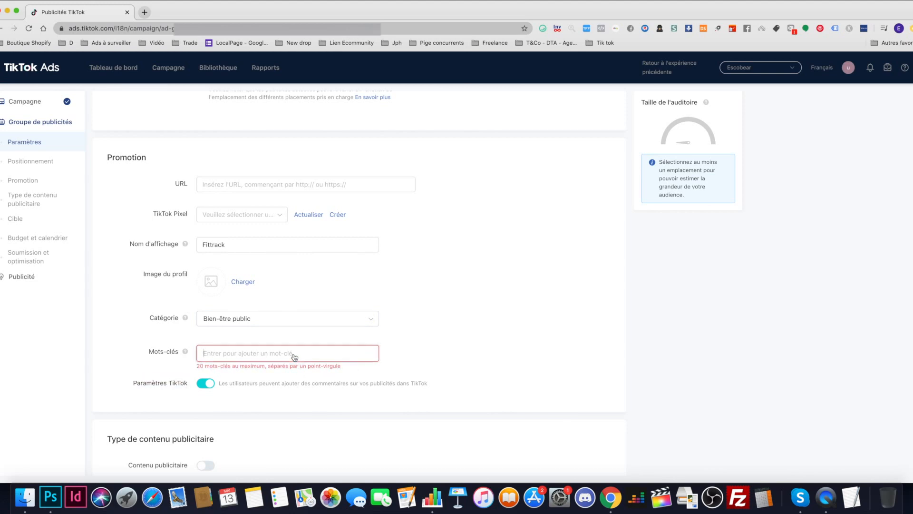
{"action": "type", "text": "balance, balance connectée,"}
{"action": "key", "text": "Return"}
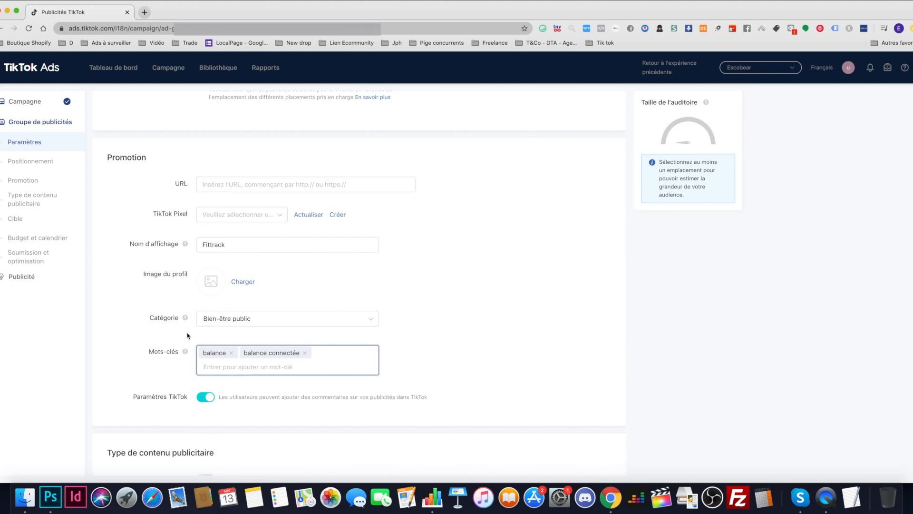
Try switching user comments on the TikTok ads off, and leave them enabled.
{"action": "scroll", "coordinate": [223, 408], "scroll_direction": "down", "scroll_amount": 3}
{"action": "left_click", "coordinate": [201, 316]}
{"action": "left_click", "coordinate": [201, 316]}
{"action": "left_click", "coordinate": [201, 317]}
{"action": "left_click", "coordinate": [201, 317]}
{"action": "left_click", "coordinate": [201, 318]}
{"action": "left_click", "coordinate": [200, 317]}
{"action": "left_click", "coordinate": [200, 317]}
{"action": "left_click", "coordinate": [200, 317]}
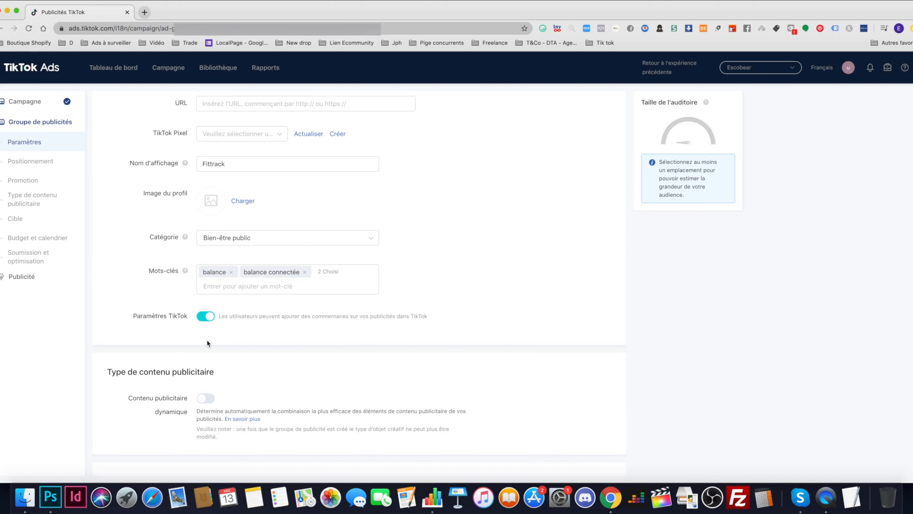
Review the dynamic ad content description and try the option, leaving it switched off.
{"action": "scroll", "coordinate": [207, 344], "scroll_direction": "down", "scroll_amount": 3}
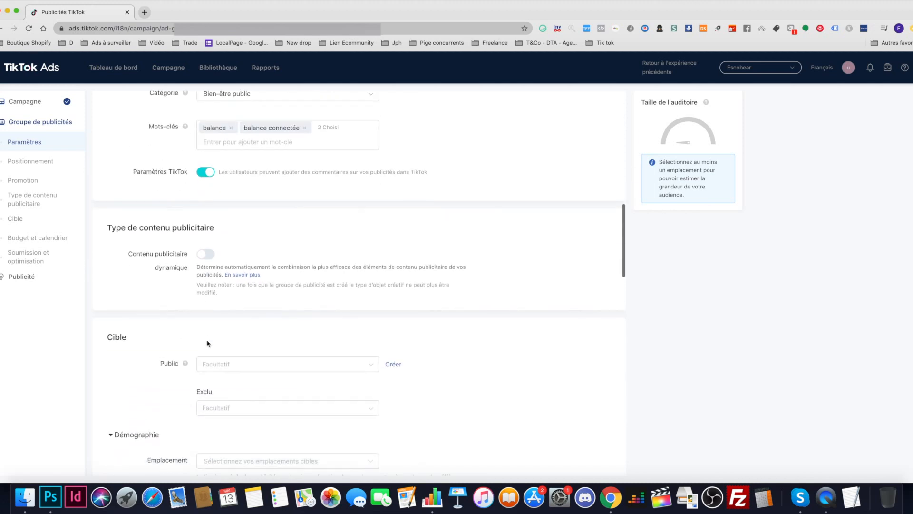
{"action": "left_click_drag", "start_coordinate": [228, 302], "coordinate": [196, 265]}
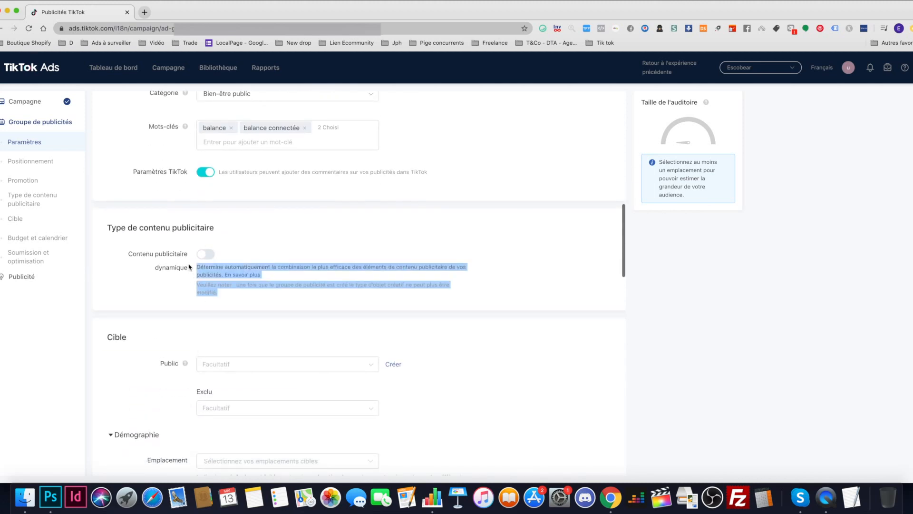
{"action": "left_click", "coordinate": [206, 254]}
{"action": "left_click", "coordinate": [204, 259]}
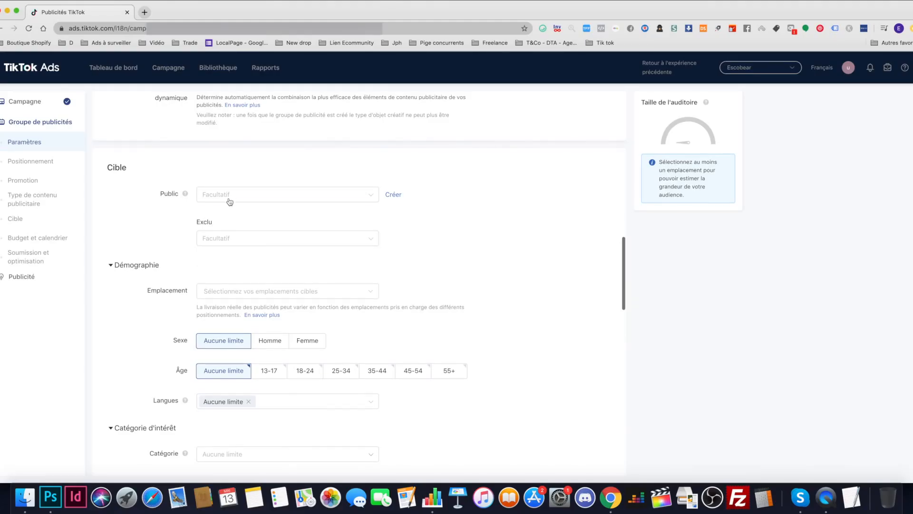
Examine the optional included and excluded audience choices in the ad group's targeting settings.
{"action": "left_click", "coordinate": [228, 200]}
{"action": "left_click", "coordinate": [128, 214]}
{"action": "double_click", "coordinate": [170, 194]}
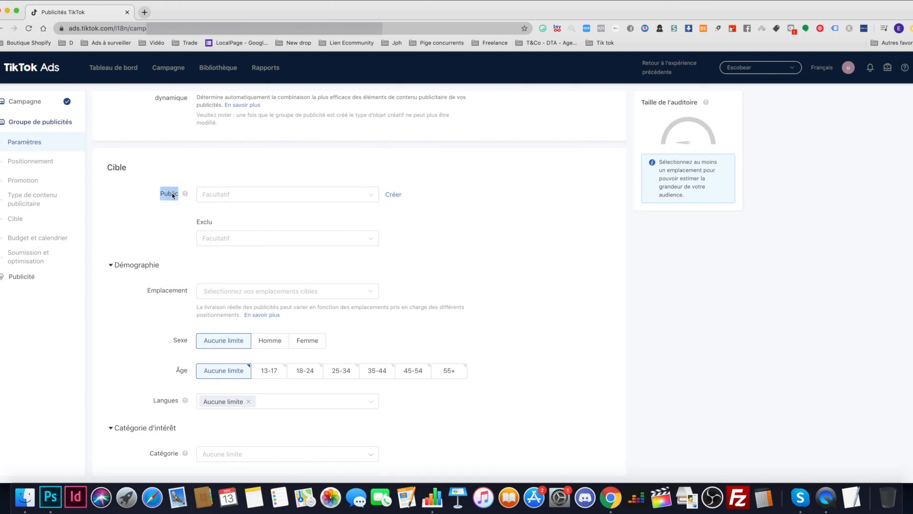
{"action": "left_click", "coordinate": [247, 198]}
{"action": "left_click", "coordinate": [485, 235]}
{"action": "left_click", "coordinate": [235, 238]}
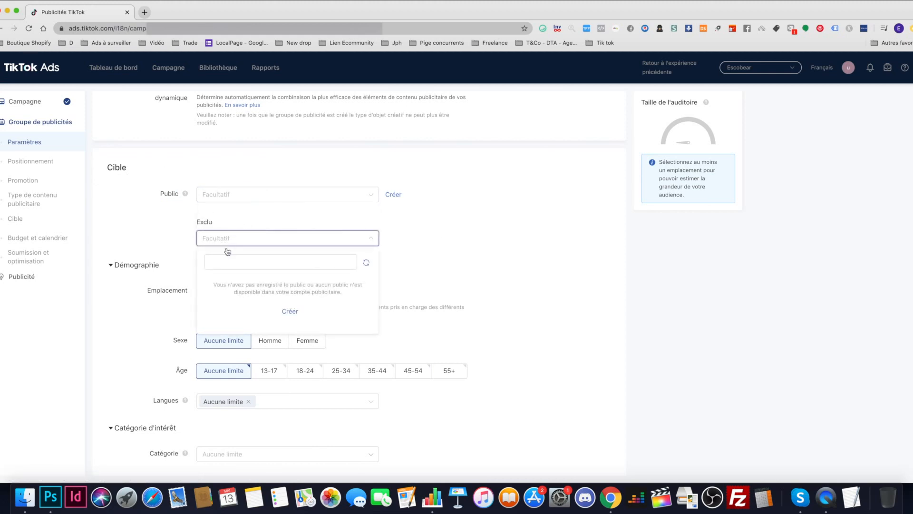
{"action": "left_click", "coordinate": [179, 265]}
{"action": "scroll", "coordinate": [179, 265], "scroll_direction": "down", "scroll_amount": 2}
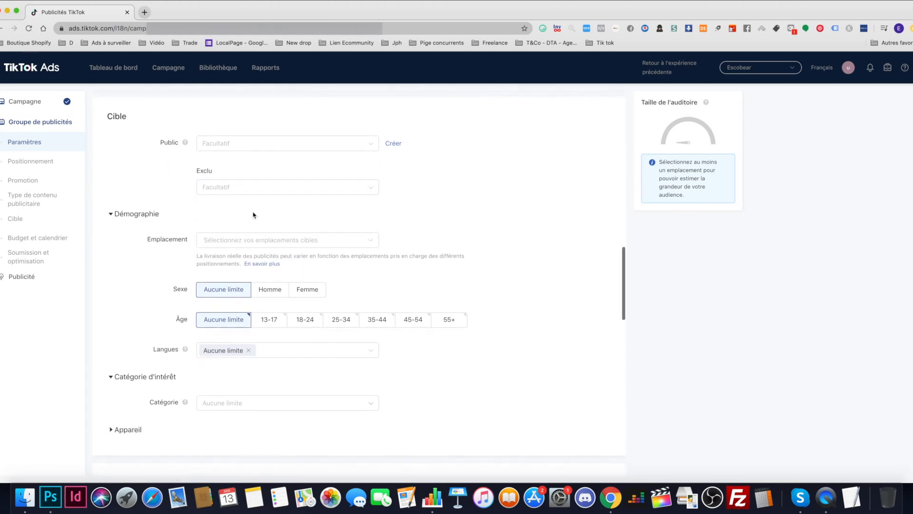
Set France as the target location in the ad group's demographics.
{"action": "scroll", "coordinate": [238, 224], "scroll_direction": "down", "scroll_amount": 2}
{"action": "left_click", "coordinate": [233, 194]}
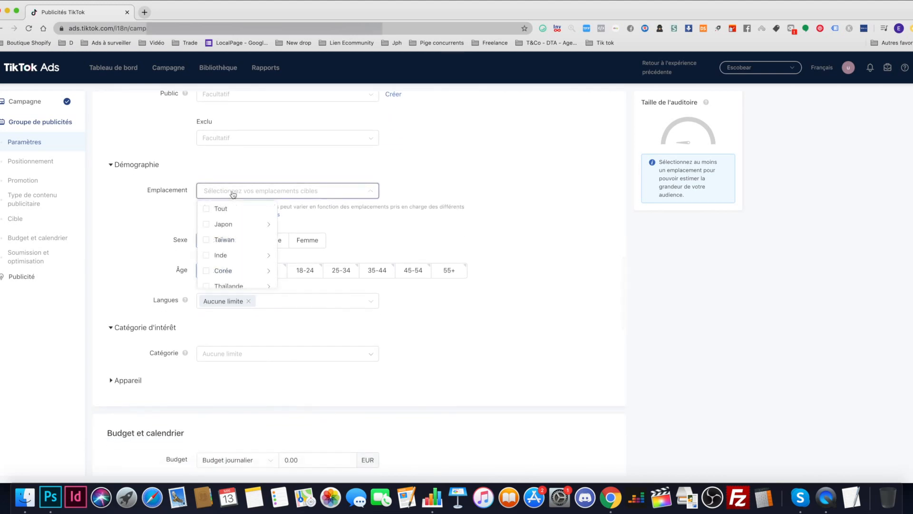
{"action": "scroll", "coordinate": [221, 273], "scroll_direction": "down", "scroll_amount": 5}
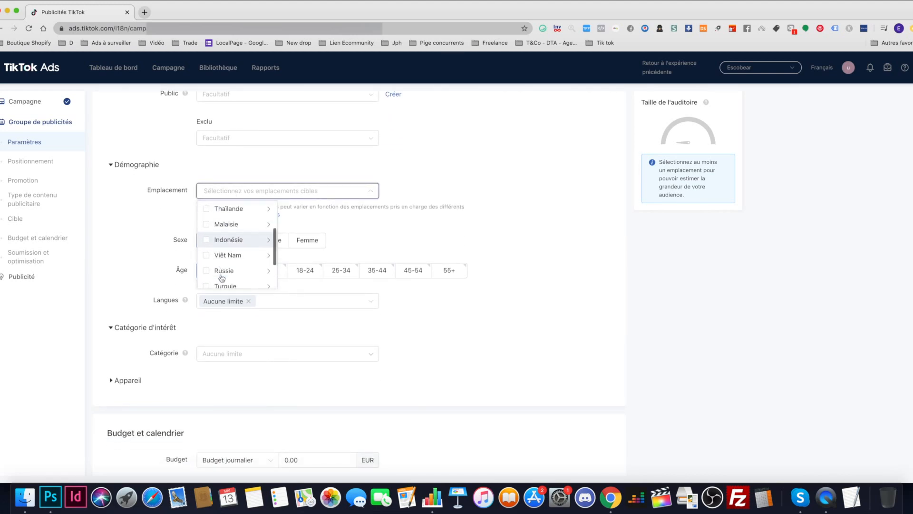
{"action": "scroll", "coordinate": [222, 277], "scroll_direction": "down", "scroll_amount": 2}
{"action": "mouse_move", "coordinate": [209, 260]}
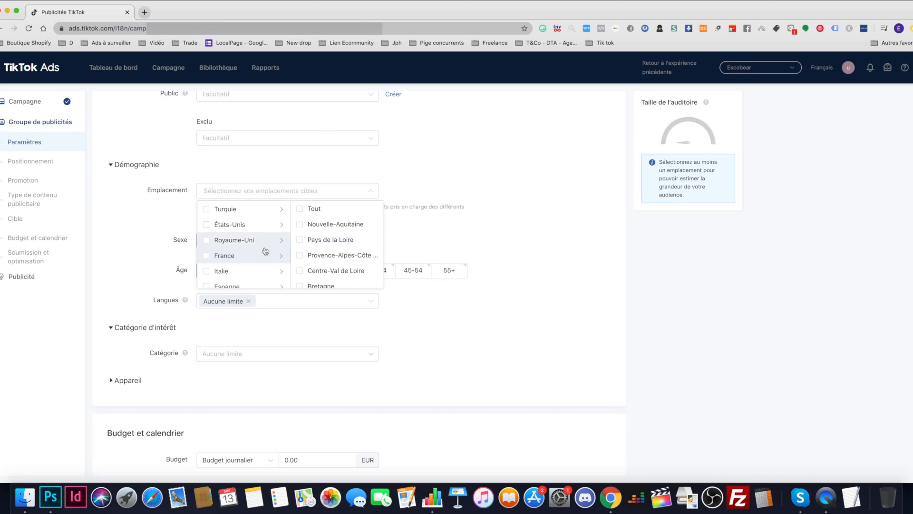
{"action": "left_click", "coordinate": [206, 259]}
{"action": "left_click", "coordinate": [99, 218]}
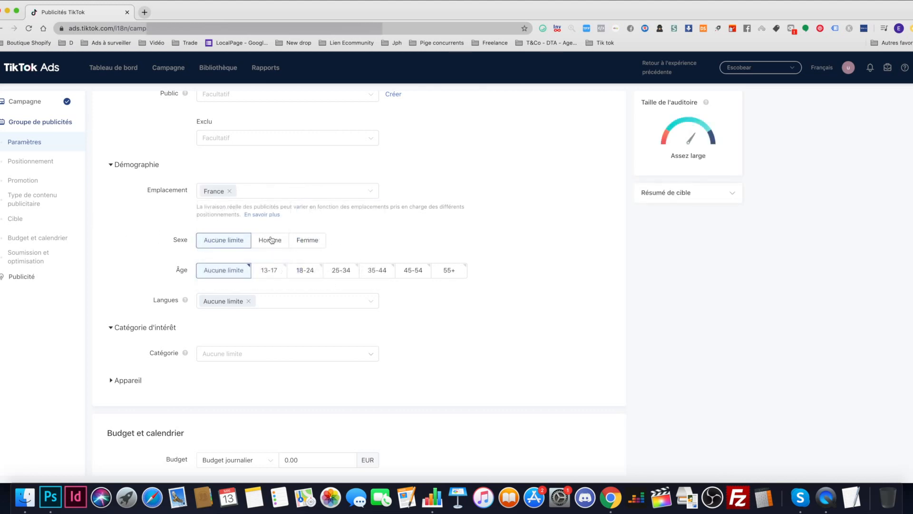
Try the women-only gender option, return it to Aucune limite, and restrict the audience age to 13-17.
{"action": "left_click", "coordinate": [302, 244]}
{"action": "left_click", "coordinate": [229, 247]}
{"action": "left_click", "coordinate": [267, 272]}
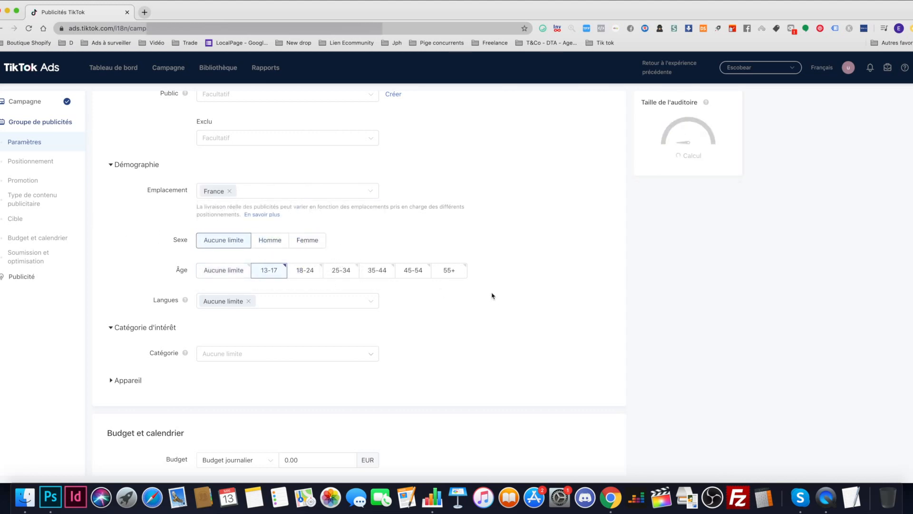
Replace the unlimited audience language setting with Français.
{"action": "left_click", "coordinate": [316, 309]}
{"action": "left_click", "coordinate": [248, 300]}
{"action": "left_click", "coordinate": [250, 303]}
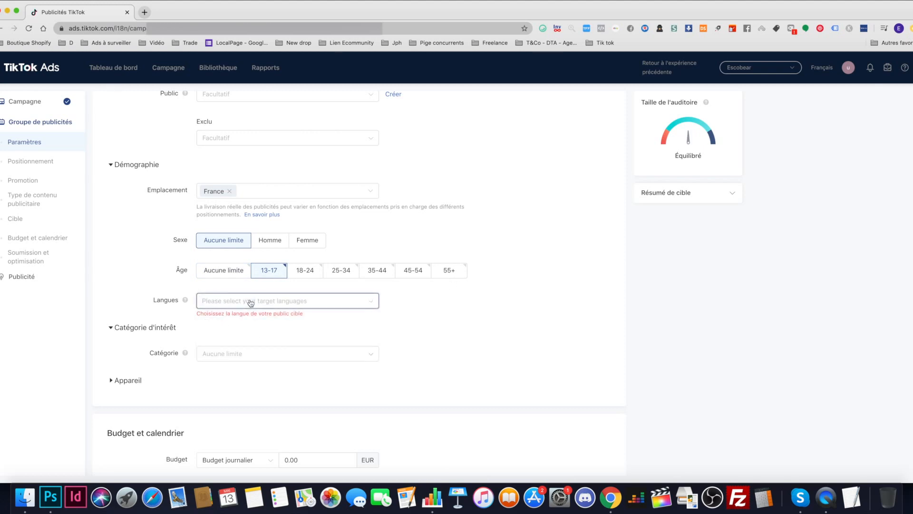
{"action": "left_click", "coordinate": [250, 303]}
{"action": "scroll", "coordinate": [238, 347], "scroll_direction": "down", "scroll_amount": 4}
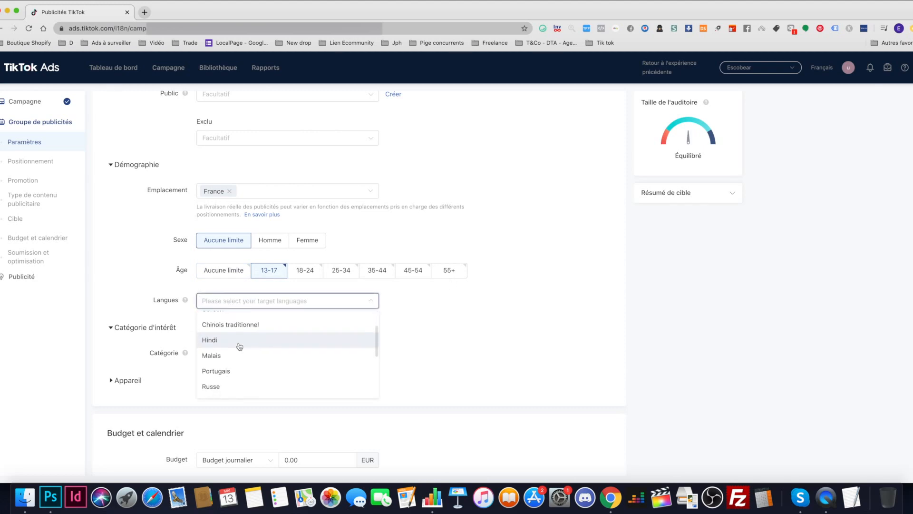
{"action": "scroll", "coordinate": [232, 353], "scroll_direction": "down", "scroll_amount": 10}
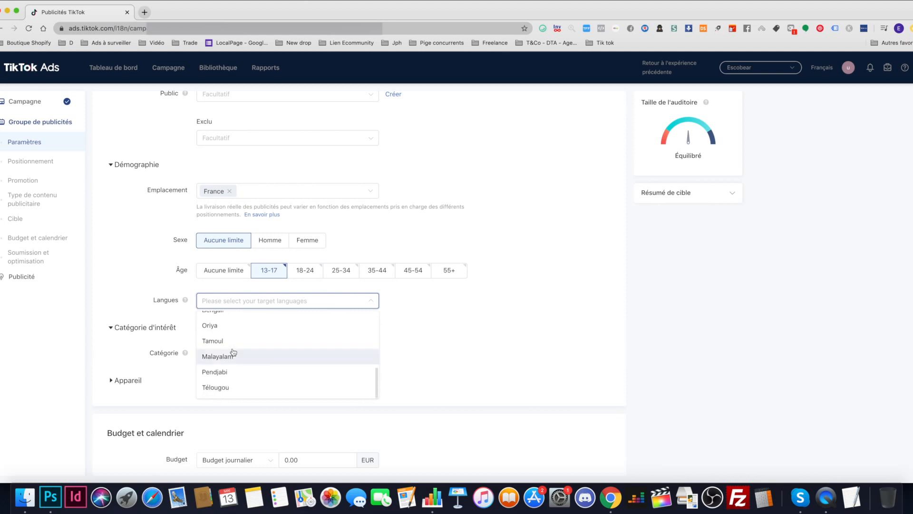
{"action": "scroll", "coordinate": [233, 352], "scroll_direction": "down", "scroll_amount": 1}
{"action": "scroll", "coordinate": [232, 351], "scroll_direction": "up", "scroll_amount": 1}
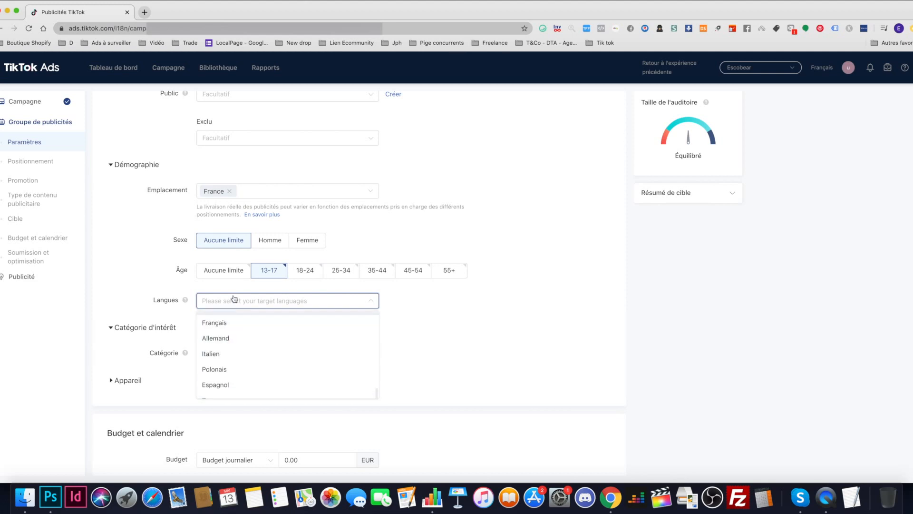
{"action": "left_click", "coordinate": [228, 323]}
{"action": "left_click", "coordinate": [184, 301]}
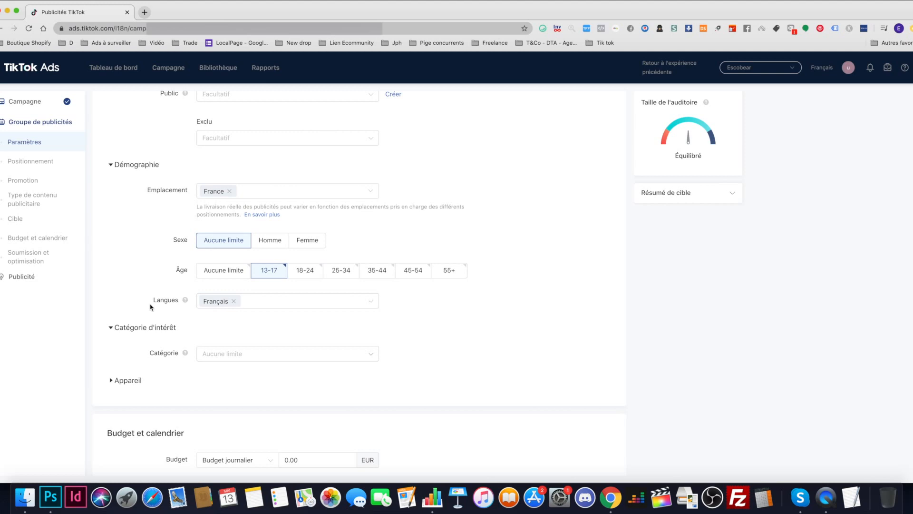
Examine the available interest categories, including the subcategories of Sports & Outdoors, Games and News & Entertainment.
{"action": "left_click", "coordinate": [236, 354]}
{"action": "scroll", "coordinate": [253, 274], "scroll_direction": "down", "scroll_amount": 3}
{"action": "scroll", "coordinate": [254, 274], "scroll_direction": "down", "scroll_amount": 2}
{"action": "scroll", "coordinate": [254, 274], "scroll_direction": "up", "scroll_amount": 5}
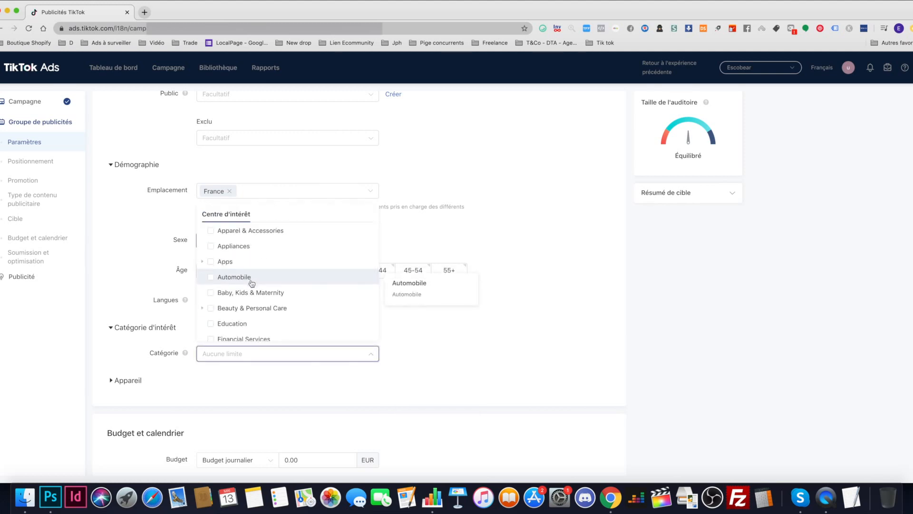
{"action": "left_click", "coordinate": [129, 354]}
{"action": "left_click", "coordinate": [219, 356]}
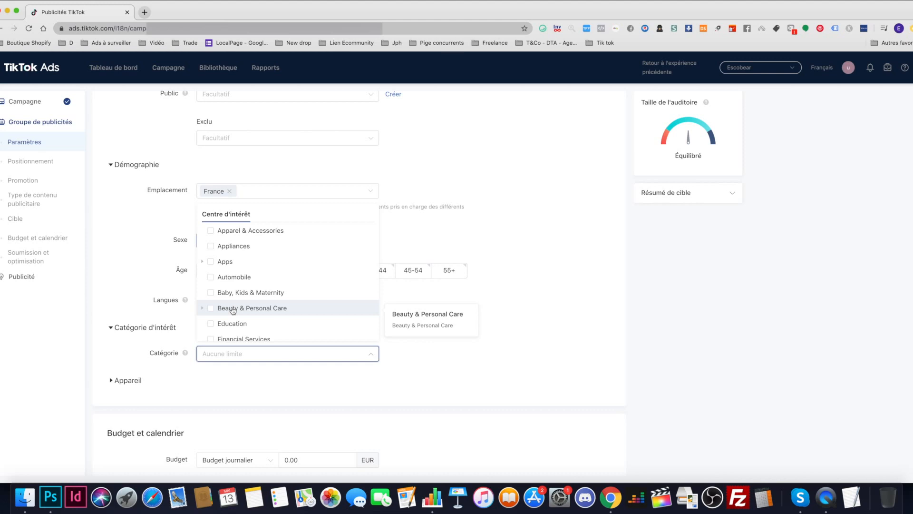
{"action": "scroll", "coordinate": [233, 309], "scroll_direction": "down", "scroll_amount": 5}
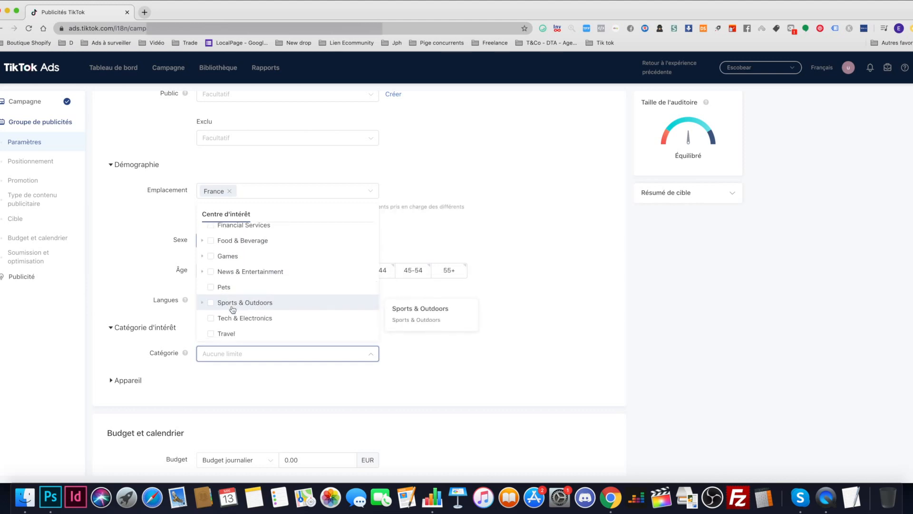
{"action": "left_click", "coordinate": [201, 305]}
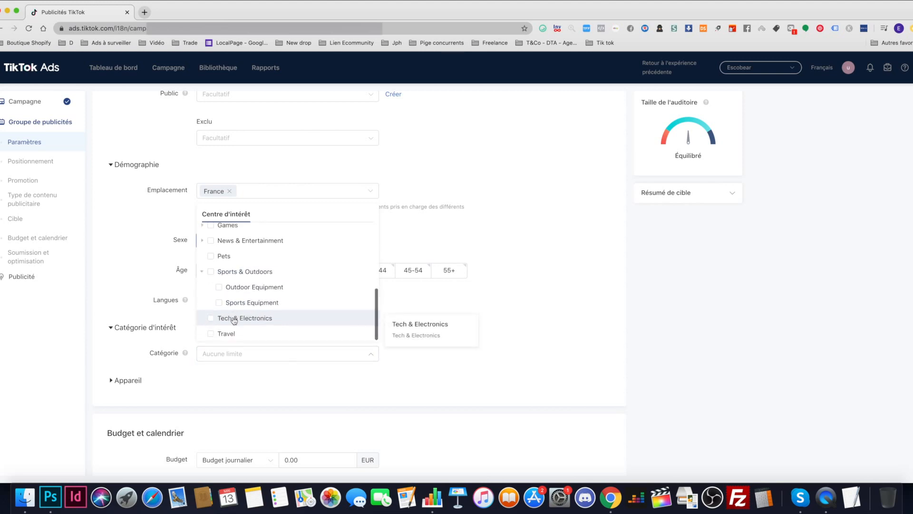
{"action": "scroll", "coordinate": [233, 323], "scroll_direction": "up", "scroll_amount": 3}
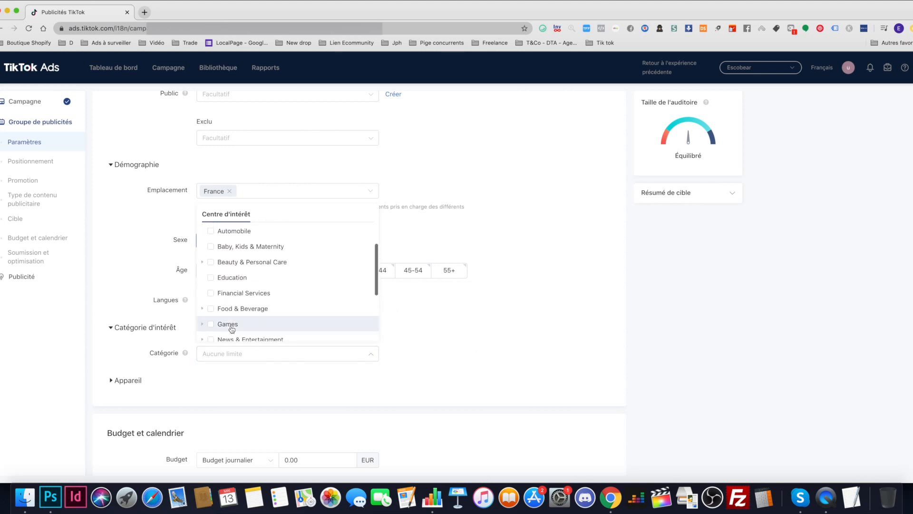
{"action": "left_click", "coordinate": [203, 325]}
{"action": "left_click", "coordinate": [202, 270]}
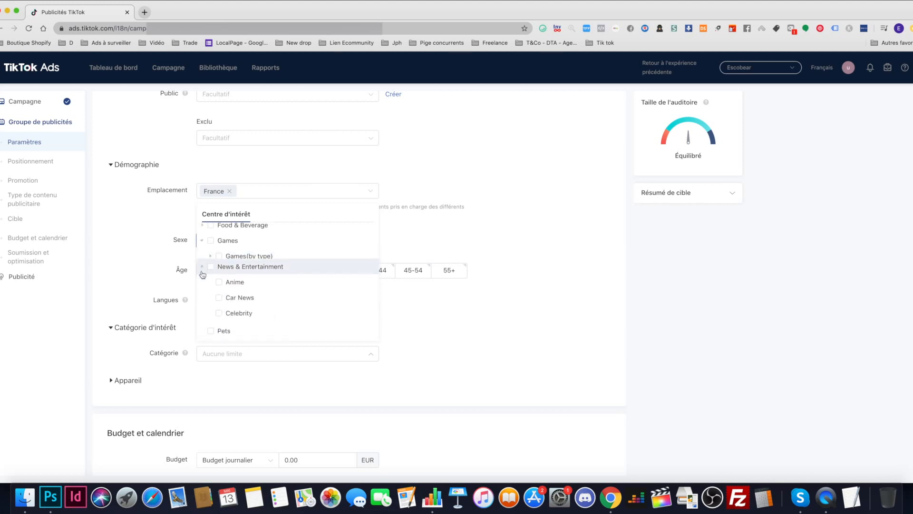
{"action": "scroll", "coordinate": [203, 295], "scroll_direction": "up", "scroll_amount": 5}
{"action": "scroll", "coordinate": [210, 290], "scroll_direction": "down", "scroll_amount": 1}
{"action": "scroll", "coordinate": [233, 284], "scroll_direction": "up", "scroll_amount": 2}
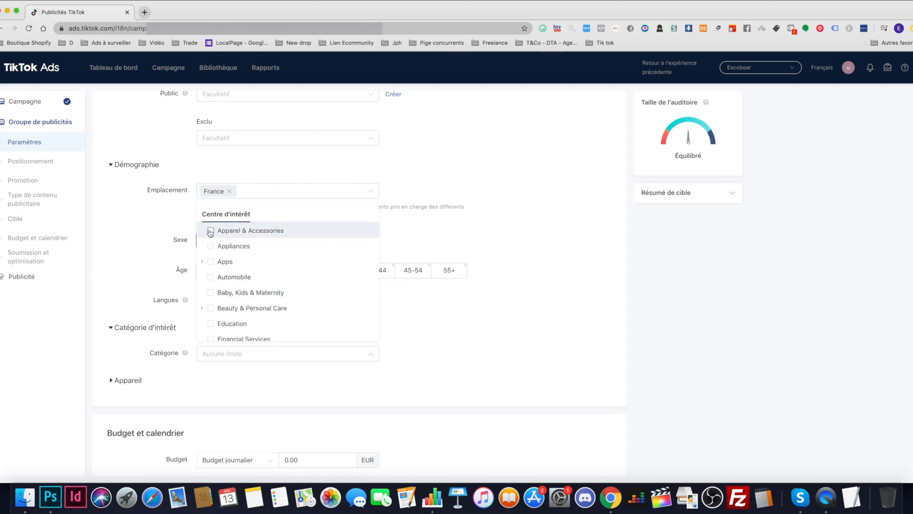
Review the Food & Beverage and News & Entertainment subcategories and the remaining interests down to Tech & Electronics and Travel.
{"action": "scroll", "coordinate": [212, 257], "scroll_direction": "down", "scroll_amount": 4}
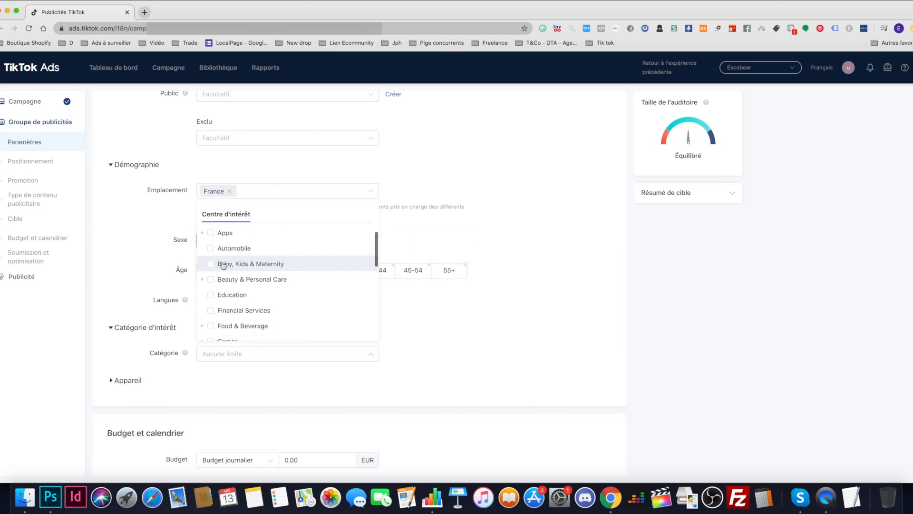
{"action": "left_click", "coordinate": [202, 287]}
{"action": "scroll", "coordinate": [203, 286], "scroll_direction": "down", "scroll_amount": 3}
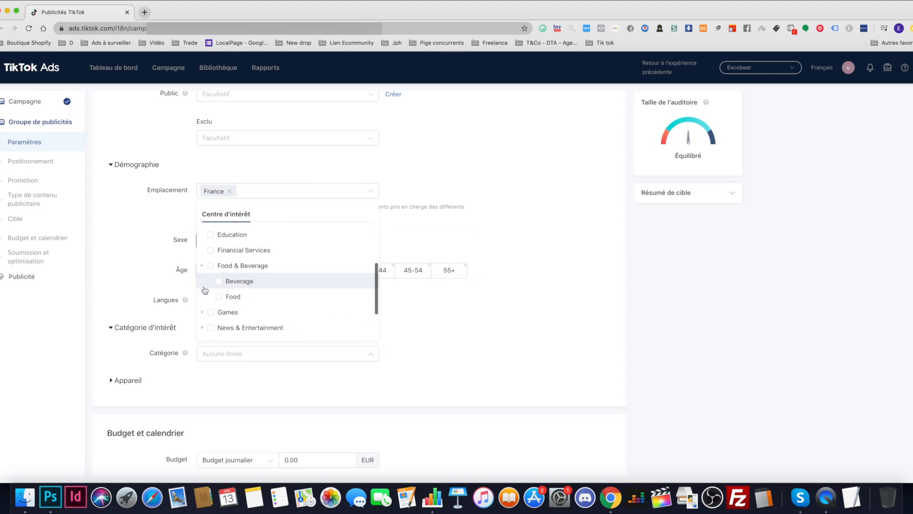
{"action": "left_click", "coordinate": [203, 287]}
{"action": "scroll", "coordinate": [221, 299], "scroll_direction": "down", "scroll_amount": 1}
{"action": "left_click", "coordinate": [202, 270]}
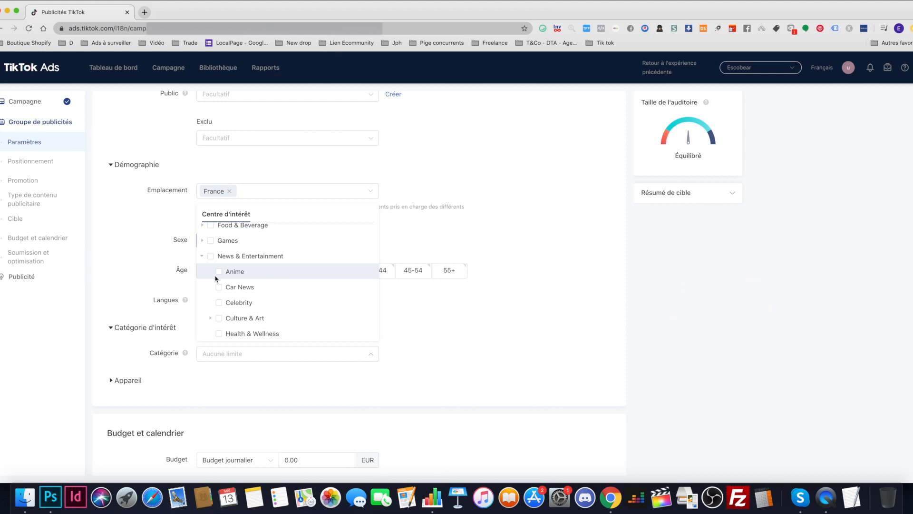
{"action": "scroll", "coordinate": [229, 285], "scroll_direction": "down", "scroll_amount": 3}
{"action": "scroll", "coordinate": [240, 321], "scroll_direction": "down", "scroll_amount": 4}
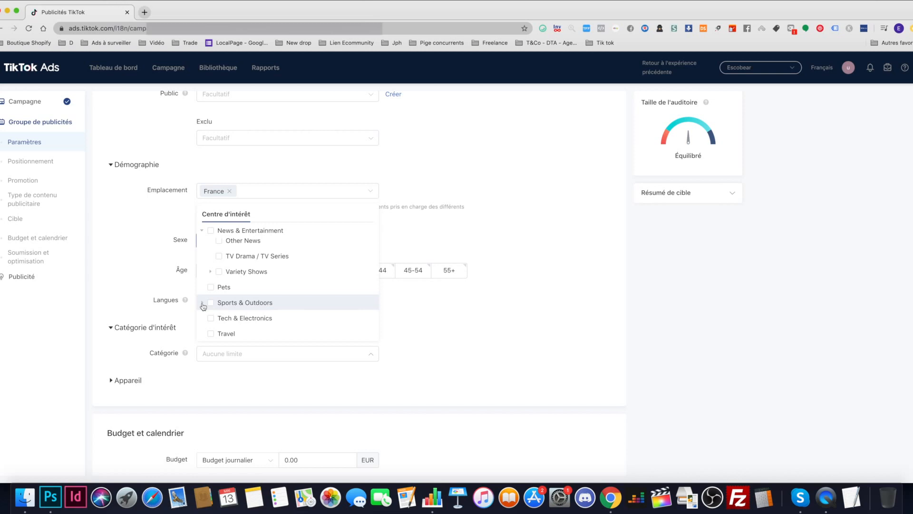
{"action": "scroll", "coordinate": [205, 305], "scroll_direction": "up", "scroll_amount": 3}
{"action": "scroll", "coordinate": [209, 290], "scroll_direction": "down", "scroll_amount": 3}
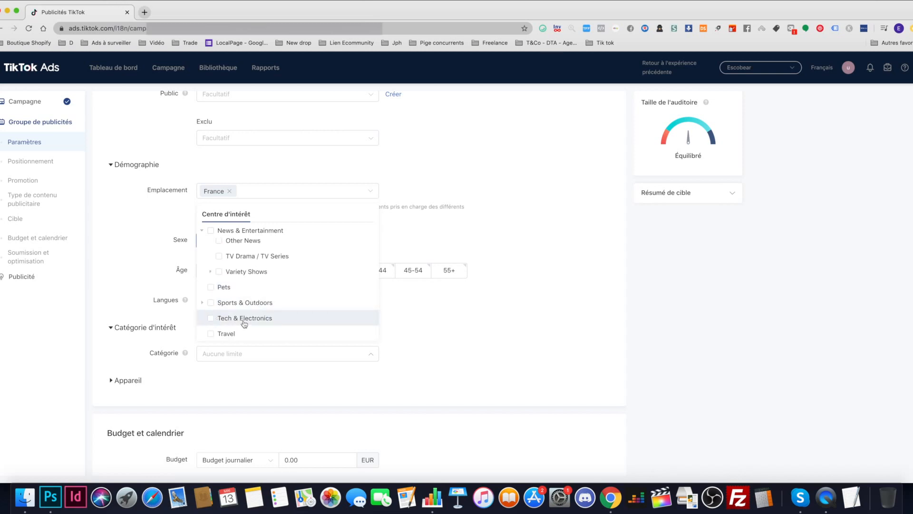
{"action": "scroll", "coordinate": [244, 321], "scroll_direction": "up", "scroll_amount": 6}
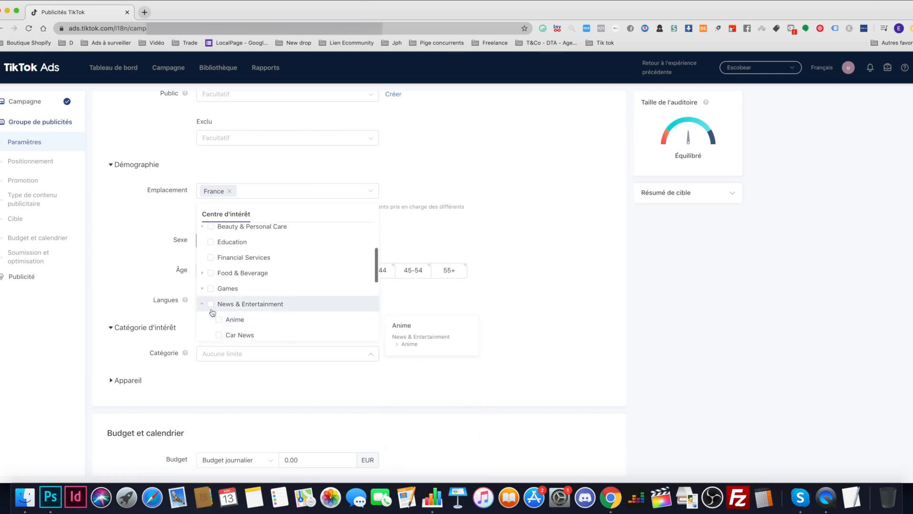
{"action": "left_click", "coordinate": [202, 304]}
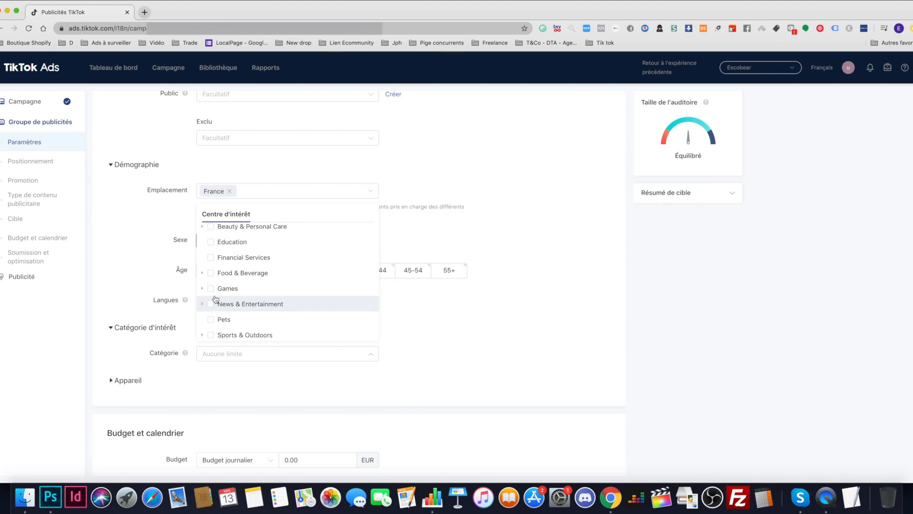
Add the Beauty & Personal Care interest category with its Cosmetics, Skin Care and Wig/Hair Styling subcategories.
{"action": "scroll", "coordinate": [215, 300], "scroll_direction": "up", "scroll_amount": 2}
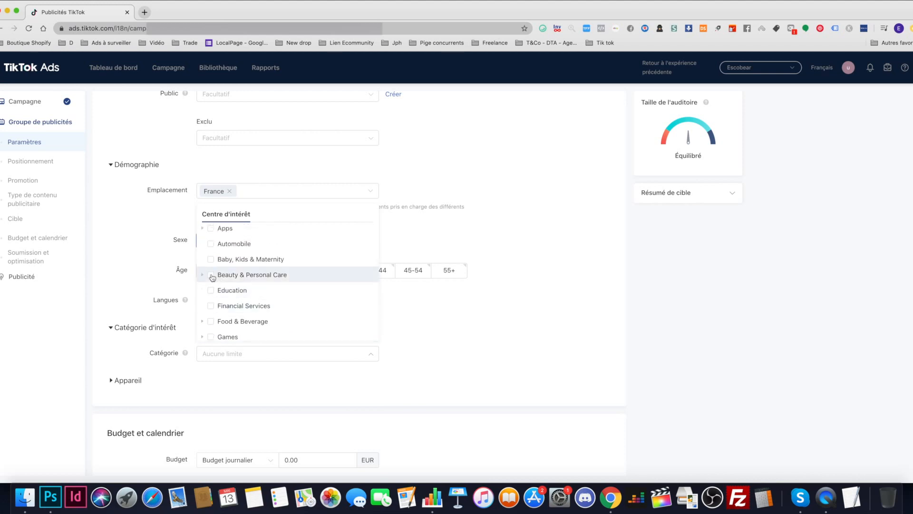
{"action": "left_click", "coordinate": [203, 275]}
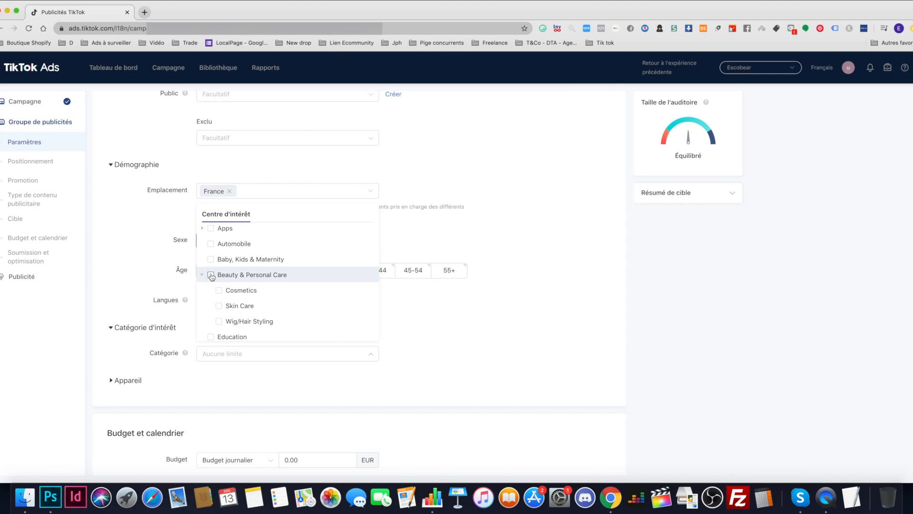
{"action": "left_click", "coordinate": [211, 275]}
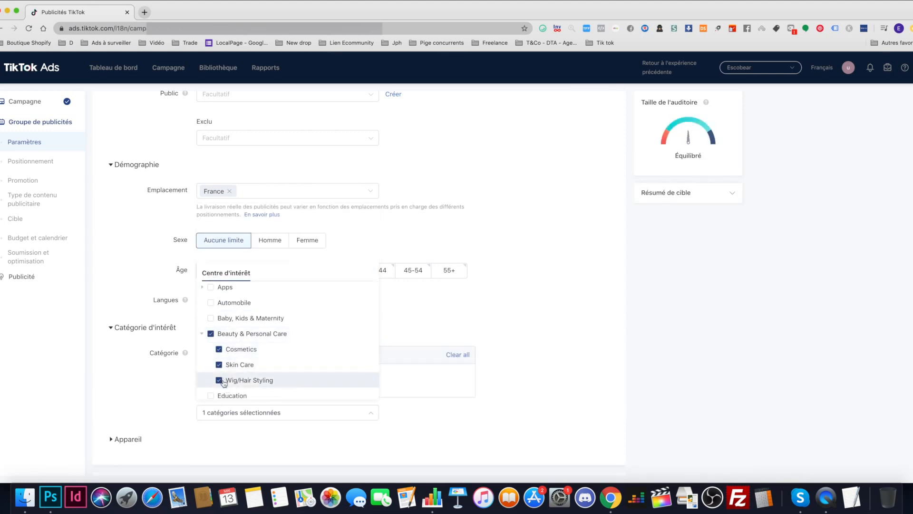
{"action": "left_click", "coordinate": [203, 334]}
Check the other interest categories alongside Beauty & Personal Care for further targeting options, without adding any.
{"action": "scroll", "coordinate": [203, 335], "scroll_direction": "up", "scroll_amount": 2}
{"action": "scroll", "coordinate": [206, 318], "scroll_direction": "down", "scroll_amount": 5}
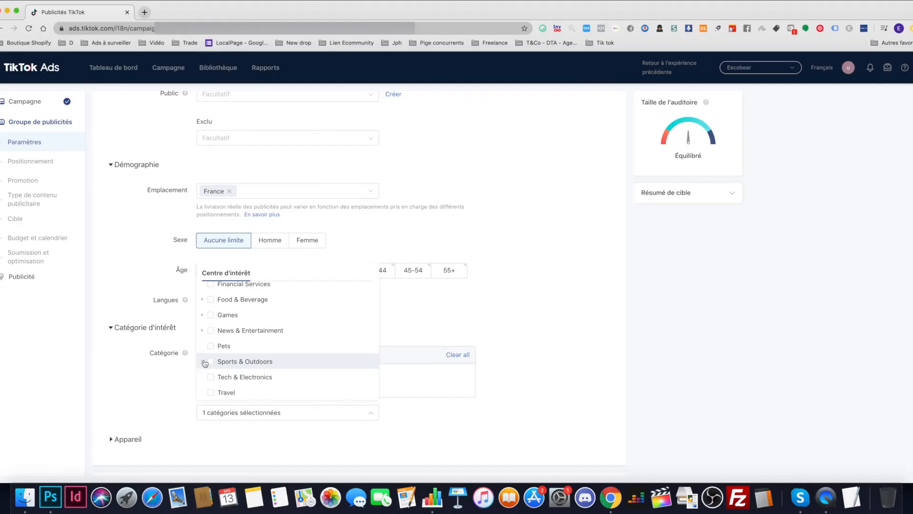
{"action": "left_click", "coordinate": [204, 363]}
{"action": "scroll", "coordinate": [204, 361], "scroll_direction": "down", "scroll_amount": 1}
{"action": "left_click", "coordinate": [203, 335]}
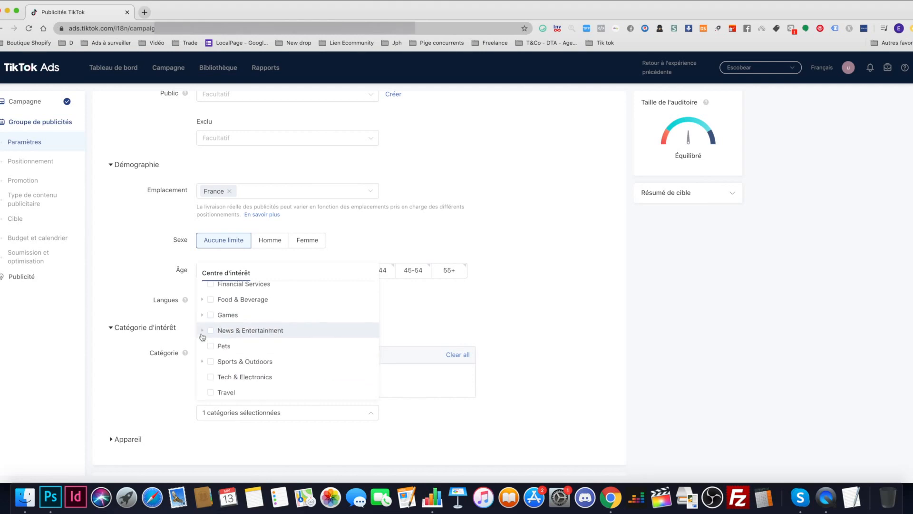
{"action": "left_click", "coordinate": [113, 379]}
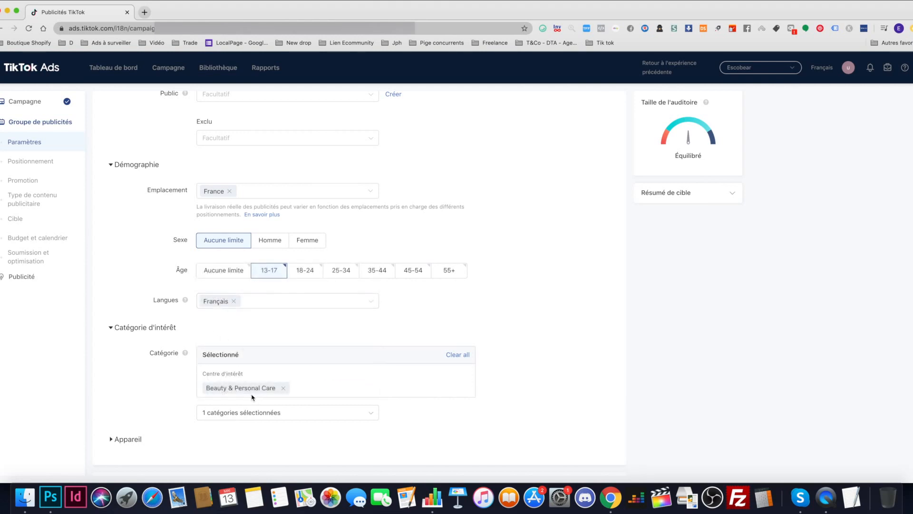
{"action": "left_click", "coordinate": [251, 413]}
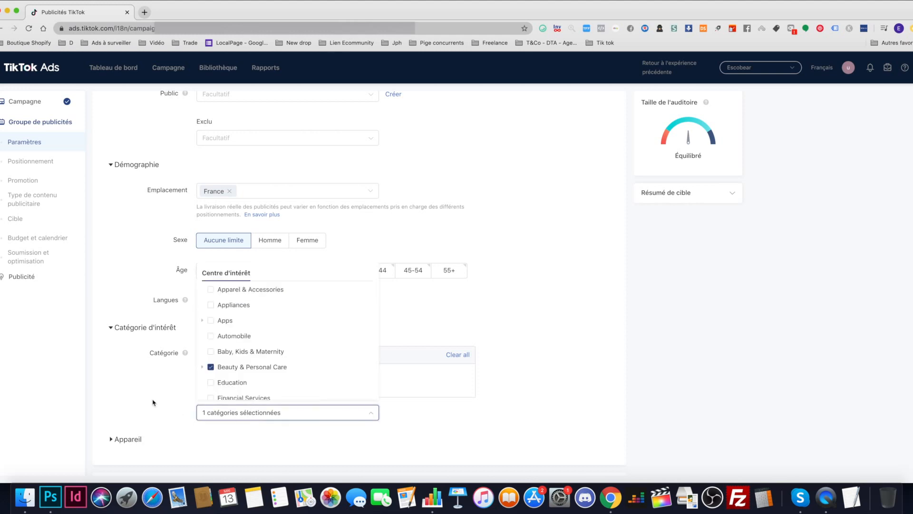
{"action": "scroll", "coordinate": [151, 399], "scroll_direction": "down", "scroll_amount": 1}
{"action": "left_click", "coordinate": [152, 399]}
Open the device targeting settings and preview a specific device price range, returning the price to Aucune limite.
{"action": "scroll", "coordinate": [178, 369], "scroll_direction": "down", "scroll_amount": 2}
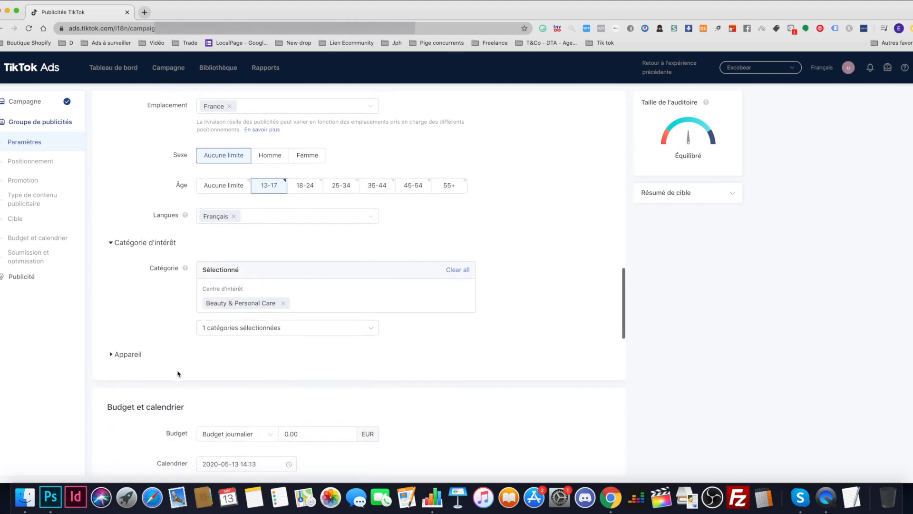
{"action": "scroll", "coordinate": [178, 369], "scroll_direction": "down", "scroll_amount": 2}
{"action": "left_click", "coordinate": [111, 291]}
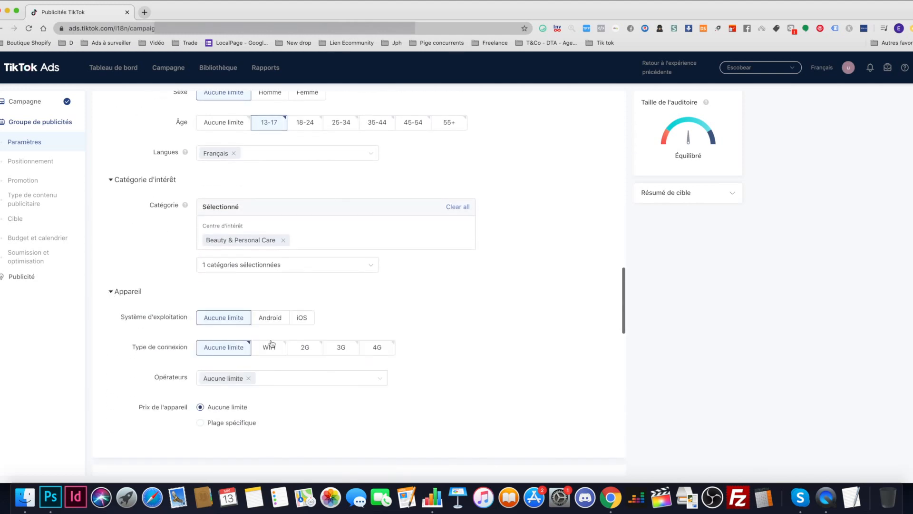
{"action": "scroll", "coordinate": [276, 328], "scroll_direction": "down", "scroll_amount": 3}
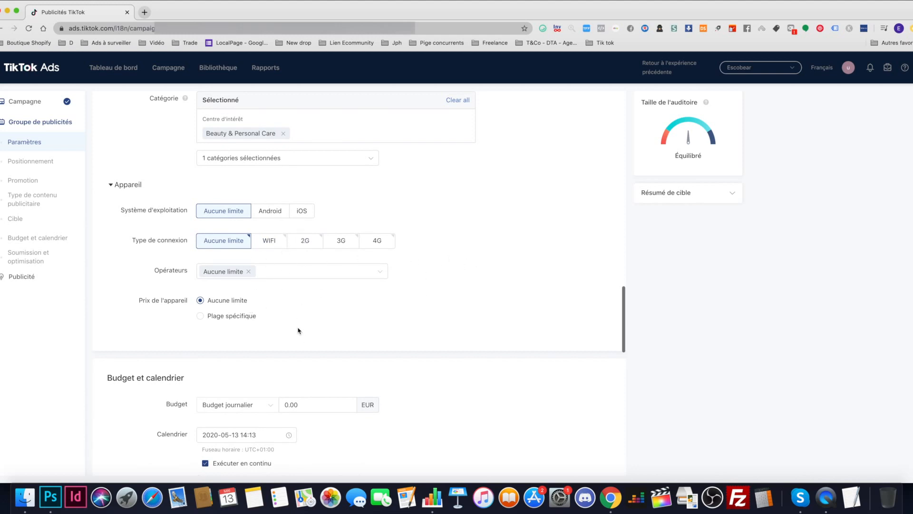
{"action": "left_click", "coordinate": [199, 316]}
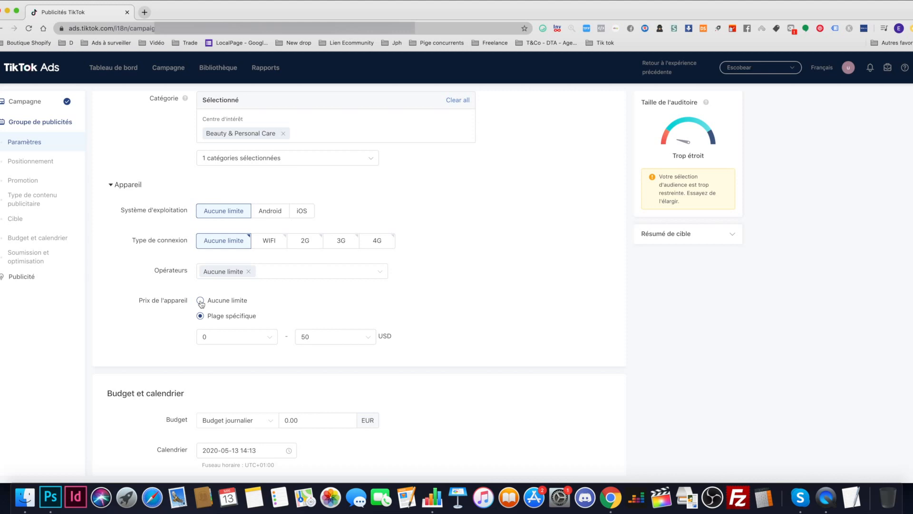
{"action": "left_click", "coordinate": [201, 301]}
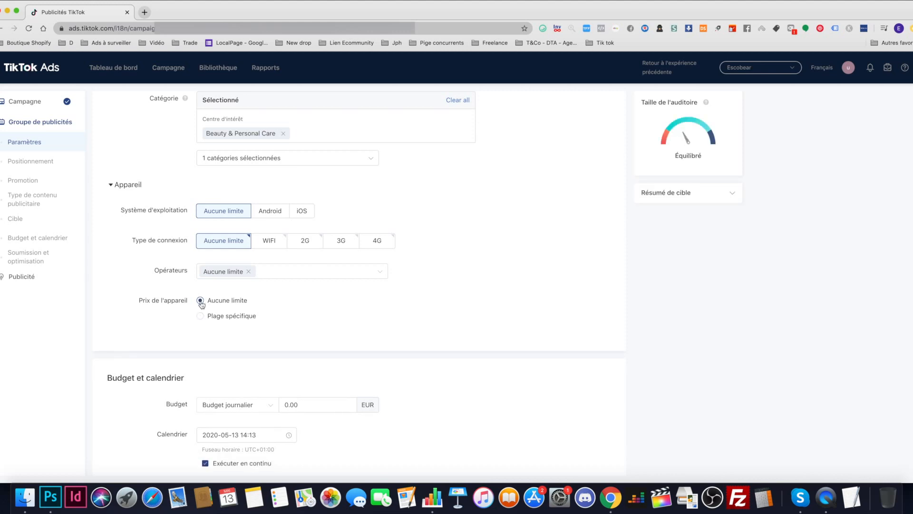
Set the ad group's daily budget to 50 EUR and keep Exécuter en continu enabled for its schedule.
{"action": "scroll", "coordinate": [183, 228], "scroll_direction": "down", "scroll_amount": 5}
{"action": "left_click_drag", "start_coordinate": [338, 209], "coordinate": [275, 213]}
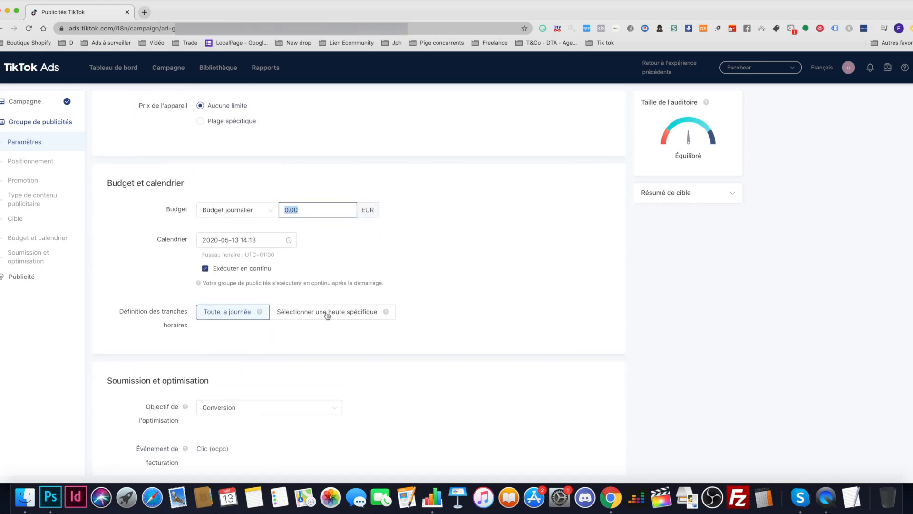
{"action": "type", "text": "50"}
{"action": "scroll", "coordinate": [380, 252], "scroll_direction": "down", "scroll_amount": 1}
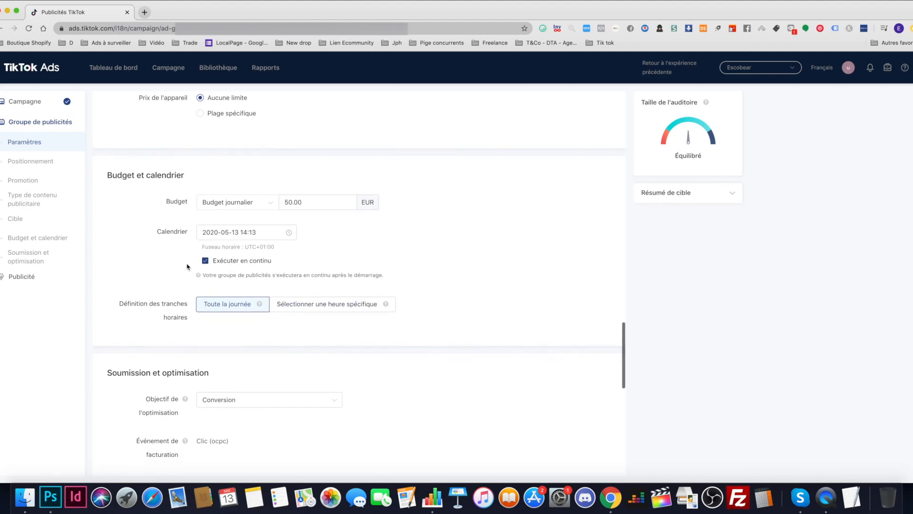
{"action": "left_click", "coordinate": [204, 261]}
{"action": "left_click", "coordinate": [207, 266]}
Examine the weekly grid for scheduling specific hours, returning the time slots to Toute la journée.
{"action": "scroll", "coordinate": [190, 263], "scroll_direction": "down", "scroll_amount": 3}
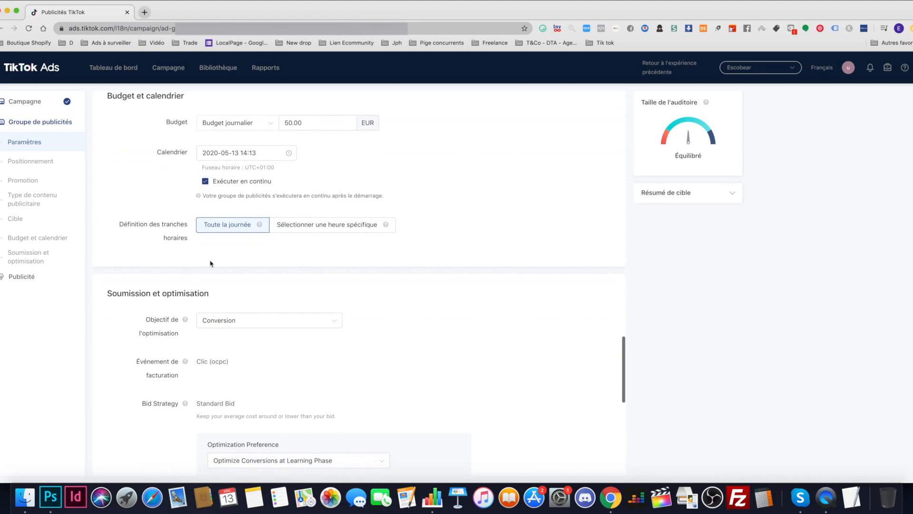
{"action": "left_click", "coordinate": [318, 227]}
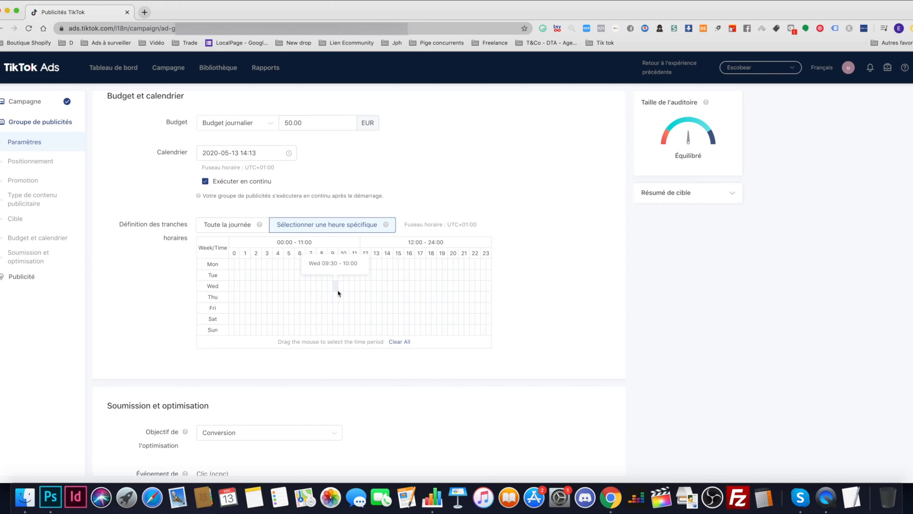
{"action": "left_click", "coordinate": [226, 227]}
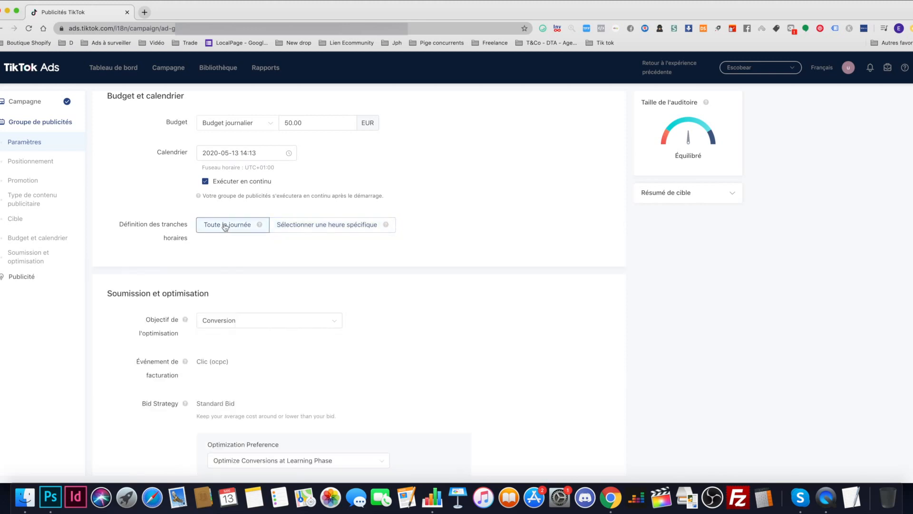
{"action": "scroll", "coordinate": [269, 269], "scroll_direction": "down", "scroll_amount": 1}
{"action": "scroll", "coordinate": [271, 271], "scroll_direction": "down", "scroll_amount": 2}
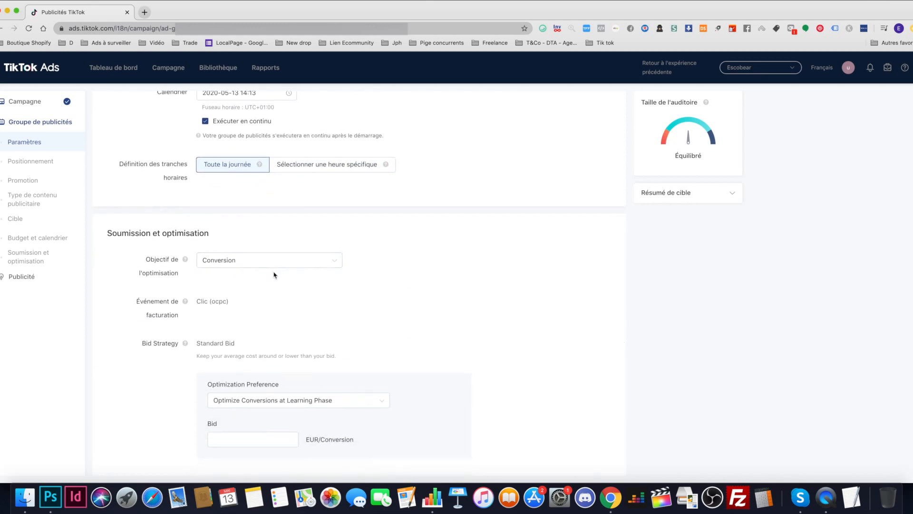
{"action": "left_click", "coordinate": [320, 170]}
{"action": "mouse_move", "coordinate": [387, 166]}
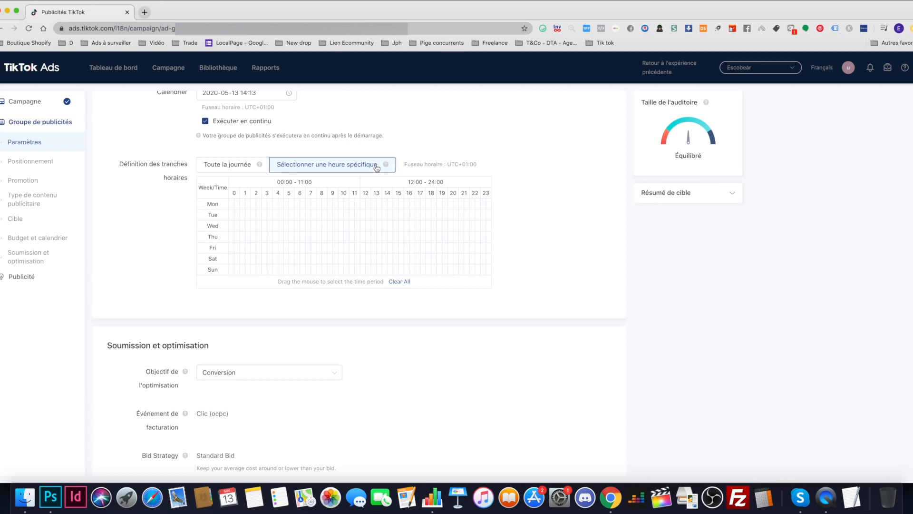
{"action": "left_click", "coordinate": [226, 167]}
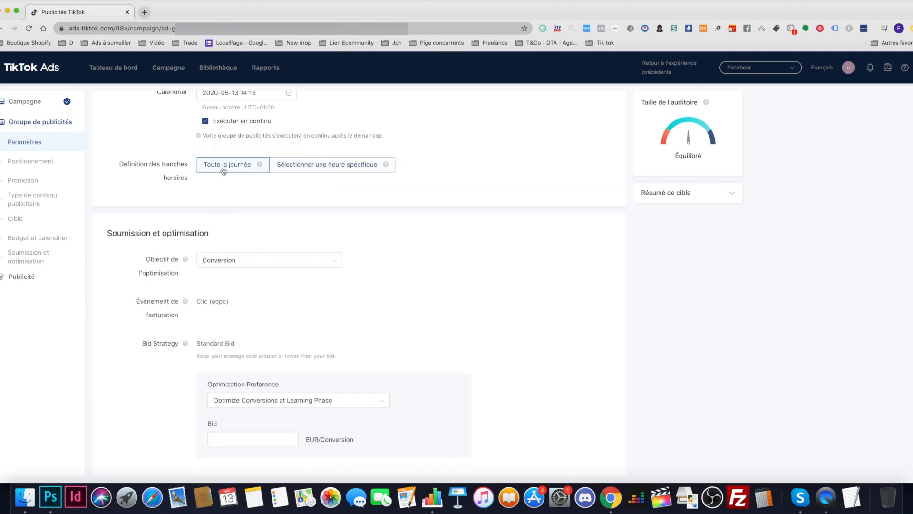
Check the optimization goal options, keeping Conversion, and read the explanation of the billing event.
{"action": "scroll", "coordinate": [257, 319], "scroll_direction": "down", "scroll_amount": 1}
{"action": "left_click", "coordinate": [243, 228]}
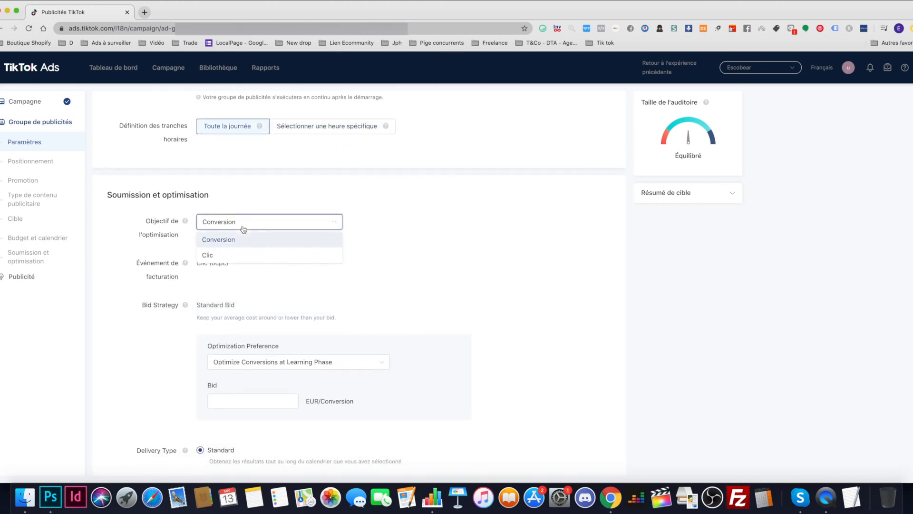
{"action": "left_click", "coordinate": [380, 243]}
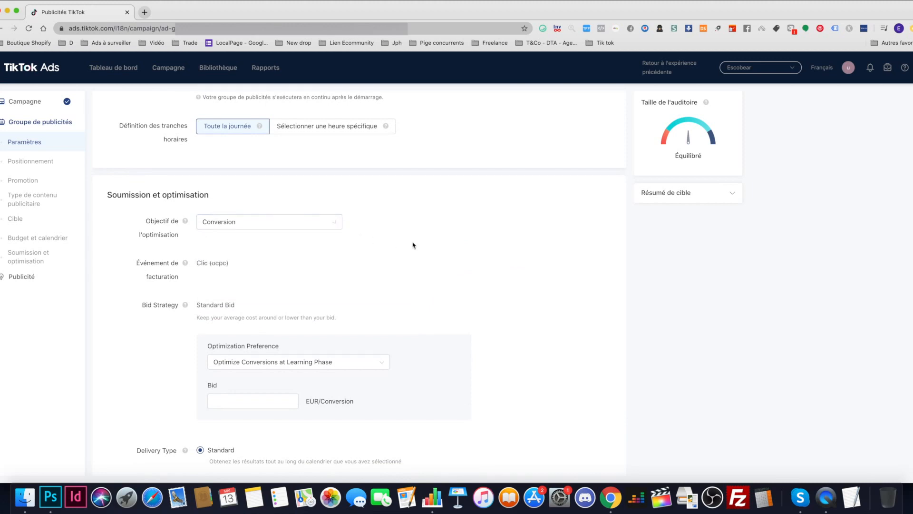
{"action": "left_click", "coordinate": [227, 225]}
{"action": "left_click", "coordinate": [222, 245]}
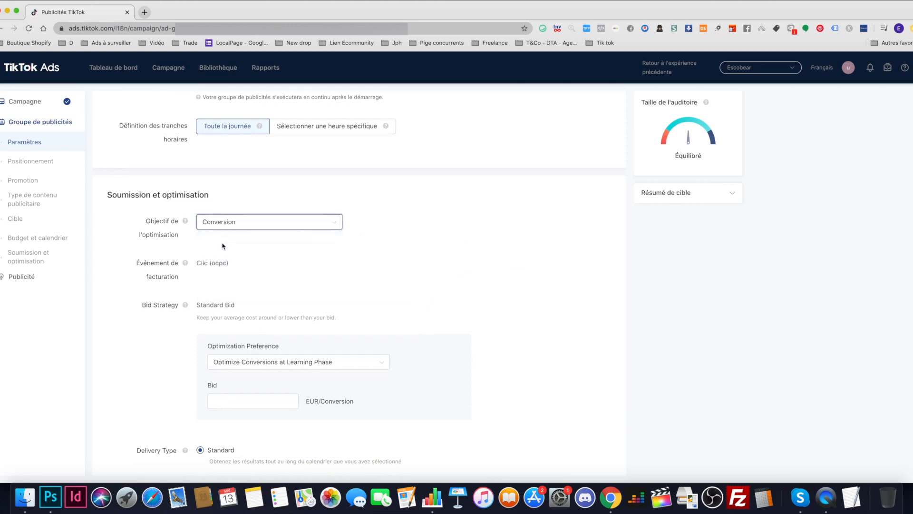
{"action": "scroll", "coordinate": [247, 278], "scroll_direction": "down", "scroll_amount": 2}
{"action": "mouse_move", "coordinate": [186, 187]}
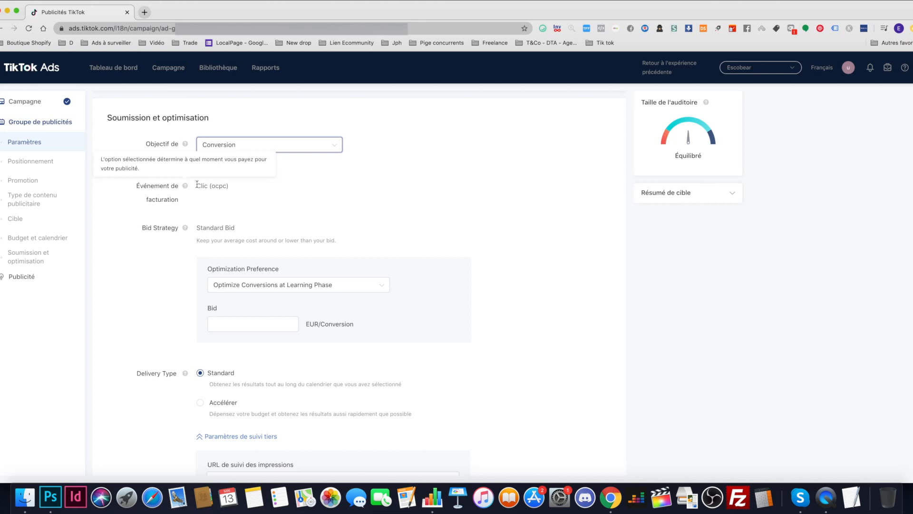
{"action": "left_click_drag", "start_coordinate": [196, 186], "coordinate": [239, 188]}
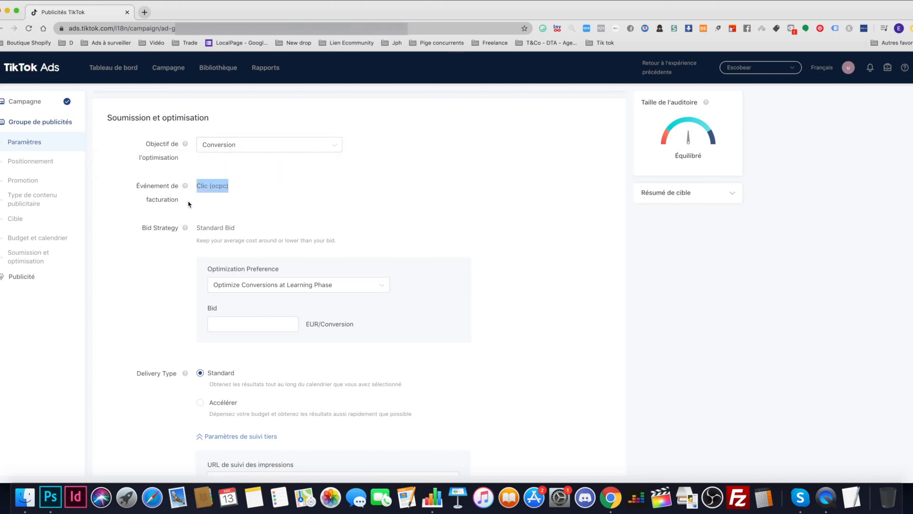
{"action": "left_click", "coordinate": [188, 205]}
Set the bid to 10 EUR per conversion with the preference Optimize Conversions at Learning Phase.
{"action": "scroll", "coordinate": [188, 219], "scroll_direction": "down", "scroll_amount": 2}
{"action": "left_click", "coordinate": [238, 272]}
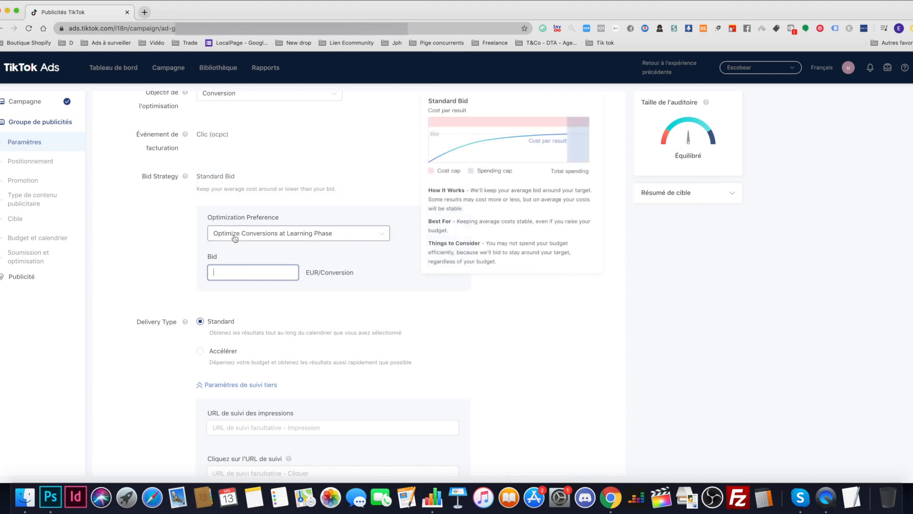
{"action": "left_click", "coordinate": [226, 233]}
{"action": "left_click", "coordinate": [228, 276]}
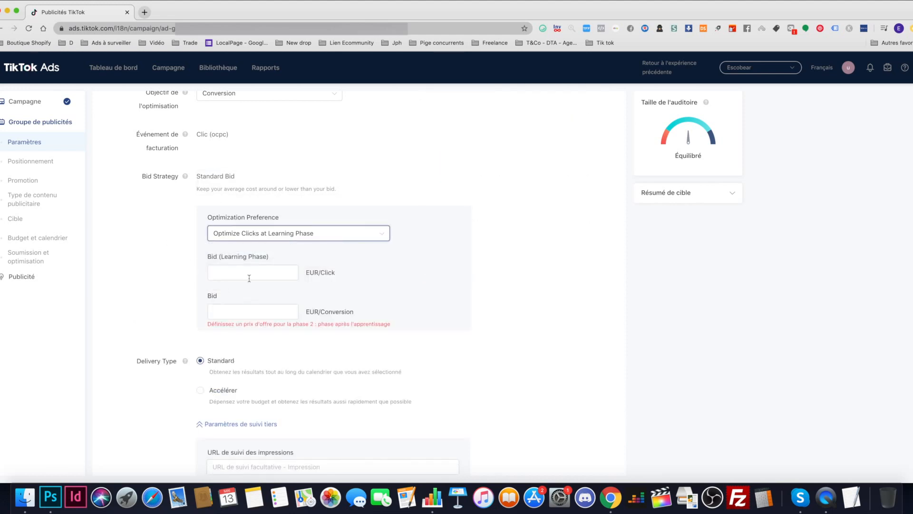
{"action": "left_click", "coordinate": [244, 232]}
{"action": "left_click", "coordinate": [245, 304]}
{"action": "left_click", "coordinate": [235, 274]}
{"action": "type", "text": "10"}
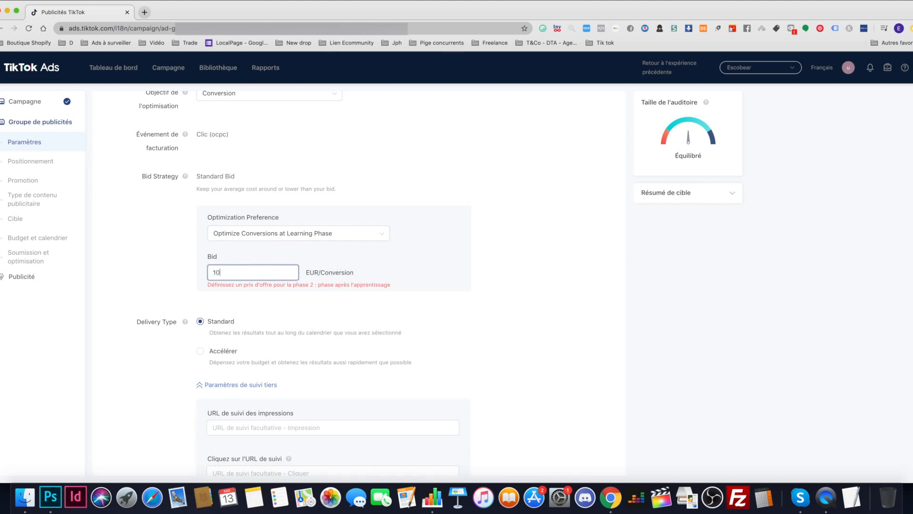
{"action": "left_click", "coordinate": [157, 258]}
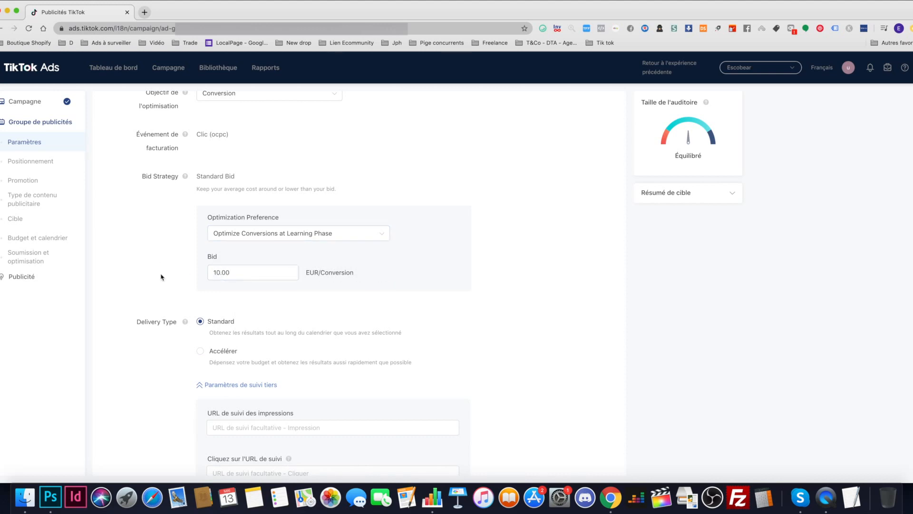
Try the Accélérer delivery type and return the delivery to Standard.
{"action": "scroll", "coordinate": [163, 277], "scroll_direction": "down", "scroll_amount": 4}
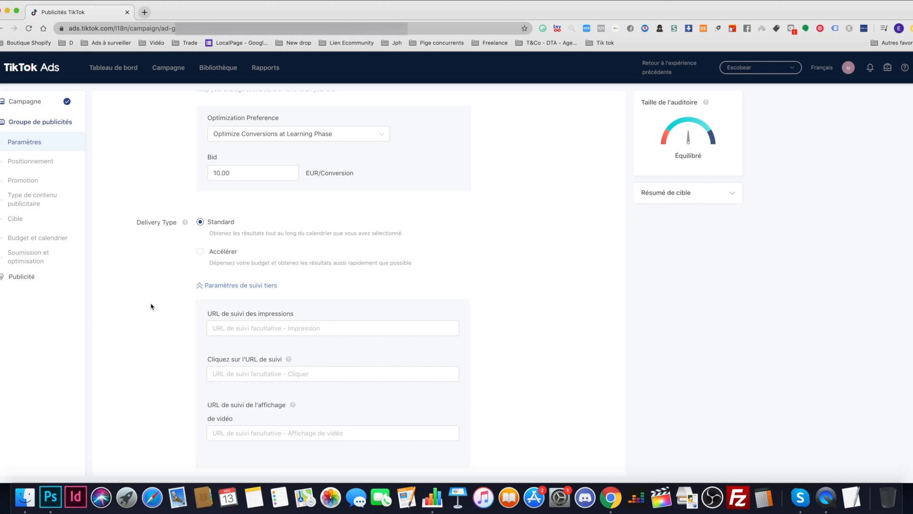
{"action": "scroll", "coordinate": [152, 305], "scroll_direction": "down", "scroll_amount": 2}
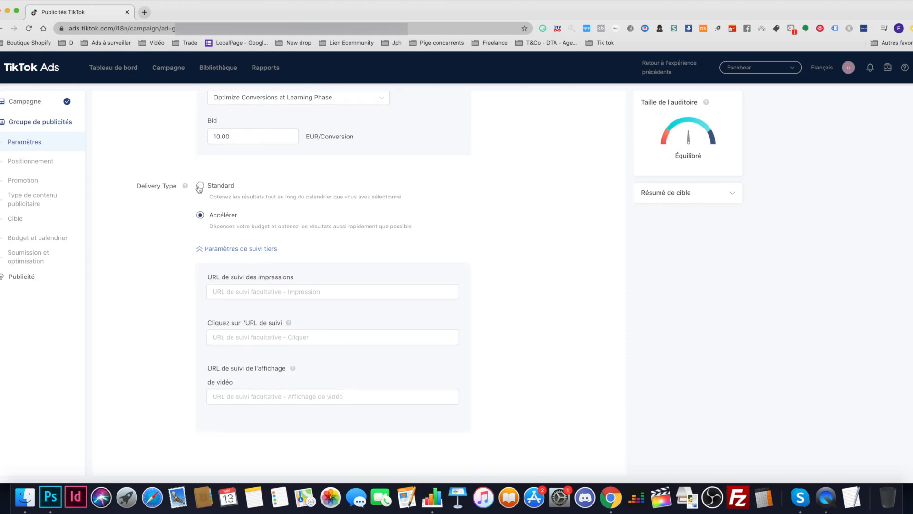
{"action": "left_click", "coordinate": [199, 217]}
{"action": "left_click", "coordinate": [200, 186]}
{"action": "scroll", "coordinate": [153, 230], "scroll_direction": "down", "scroll_amount": 2}
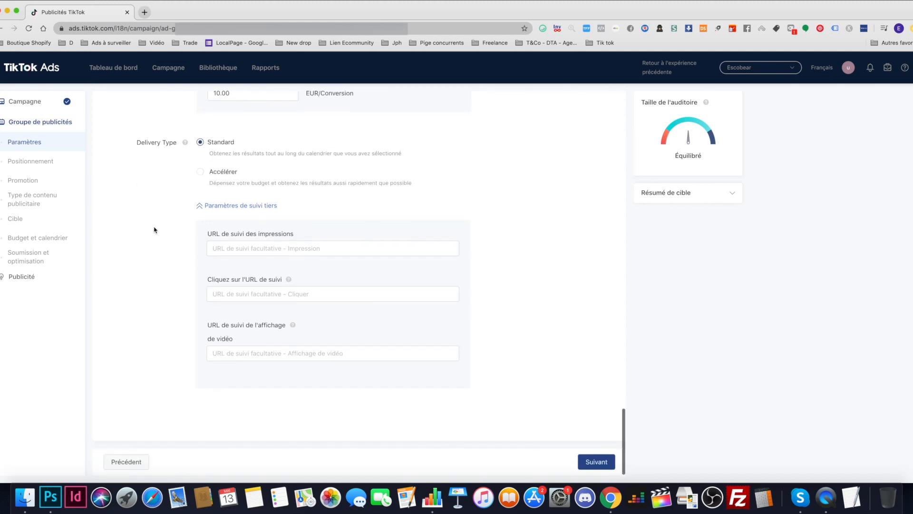
Leave the optional third-party tracking URLs empty and continue from the ad group to the ad creation stage.
{"action": "left_click", "coordinate": [224, 253]}
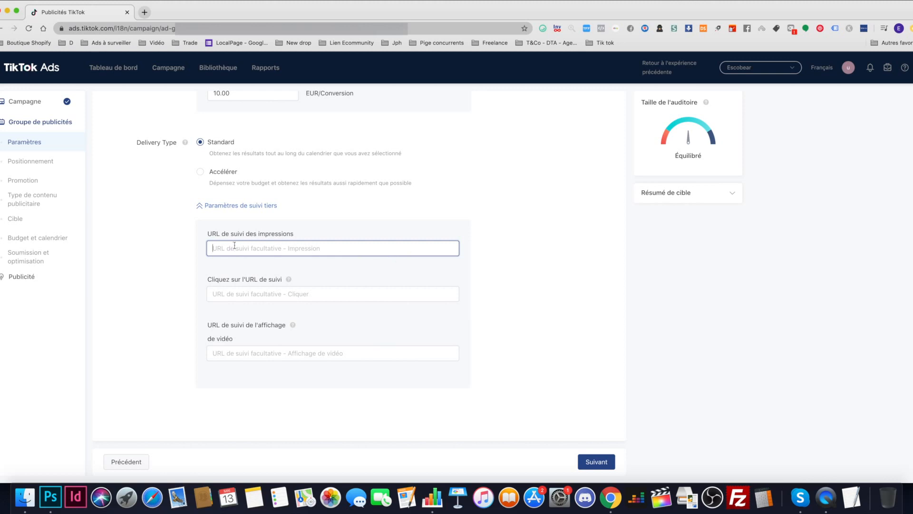
{"action": "mouse_move", "coordinate": [208, 238]}
{"action": "left_mouse_down"}
{"action": "mouse_move", "coordinate": [307, 235]}
{"action": "mouse_move", "coordinate": [204, 240]}
{"action": "left_mouse_up"}
{"action": "left_click", "coordinate": [206, 239]}
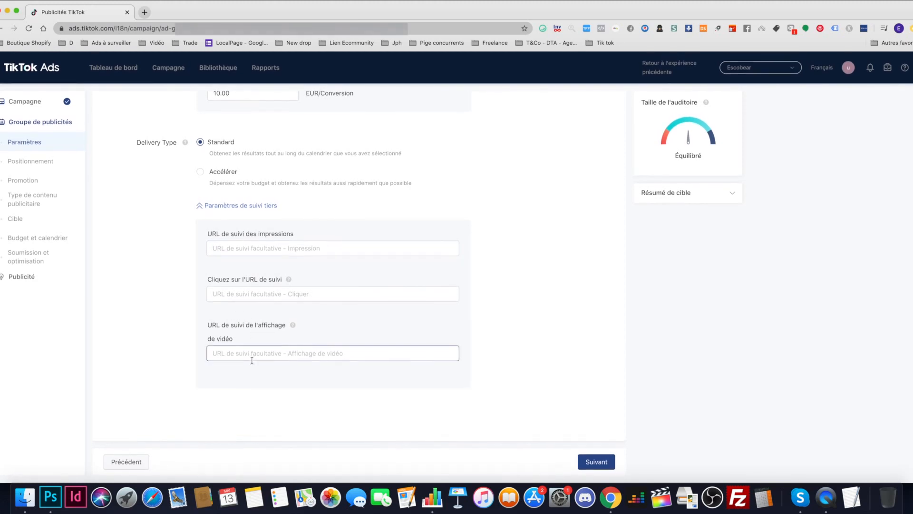
{"action": "left_click", "coordinate": [594, 458]}
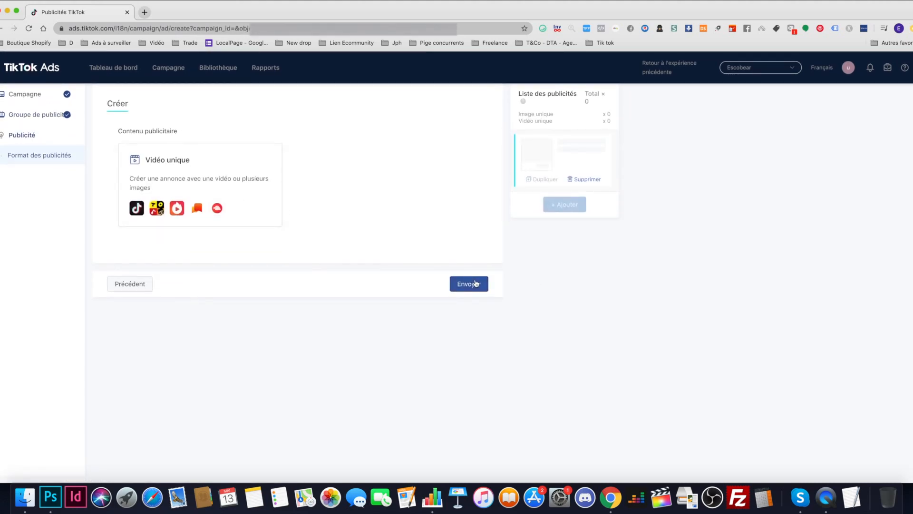
Choose Vidéo unique as the ad content format and dismiss the tip about converting images into a video.
{"action": "left_click", "coordinate": [180, 176]}
{"action": "scroll", "coordinate": [191, 212], "scroll_direction": "down", "scroll_amount": 2}
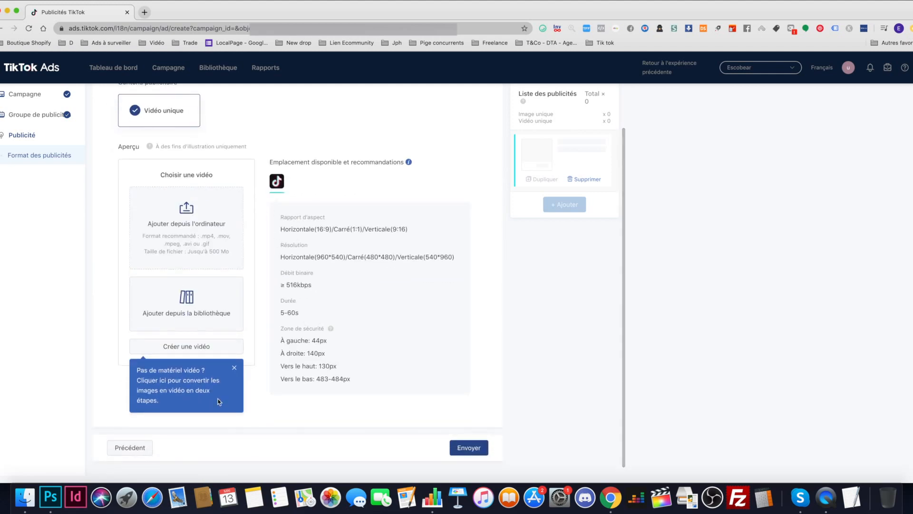
{"action": "left_click", "coordinate": [234, 368]}
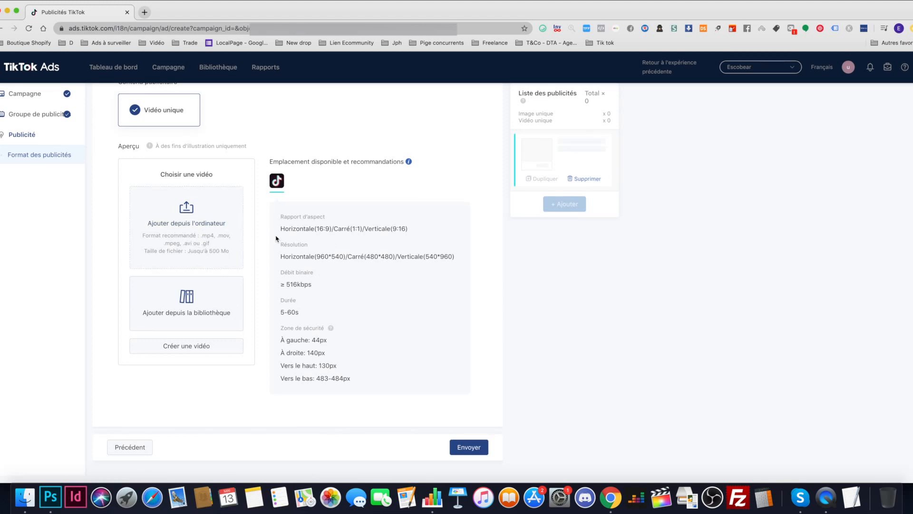
Review the recommended video specifications for the TikTok placement, including aspect ratio, resolution, bitrate, duration and safe zone.
{"action": "left_click_drag", "start_coordinate": [283, 229], "coordinate": [369, 371]}
{"action": "left_click", "coordinate": [365, 377]}
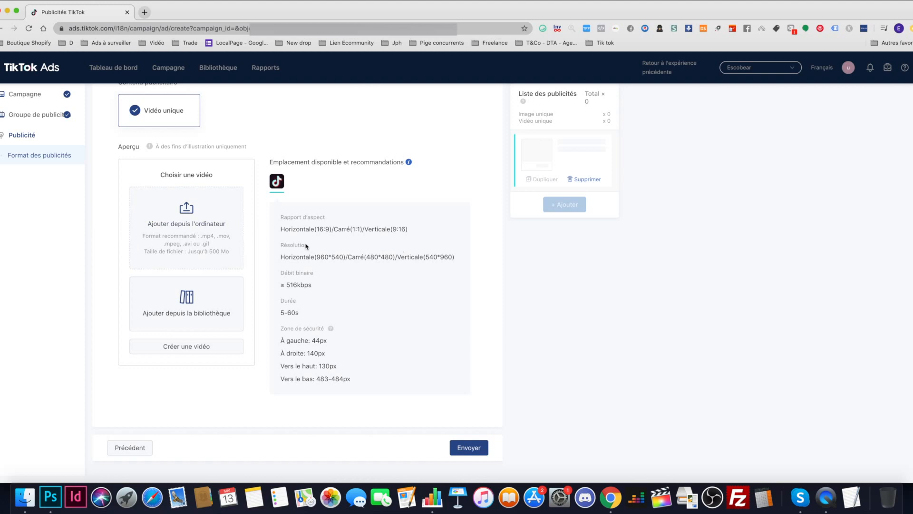
{"action": "left_click_drag", "start_coordinate": [280, 229], "coordinate": [280, 258]}
{"action": "left_click", "coordinate": [295, 285]}
Open the video generator for the ad and review its ratio, material and style settings.
{"action": "left_click", "coordinate": [219, 351]}
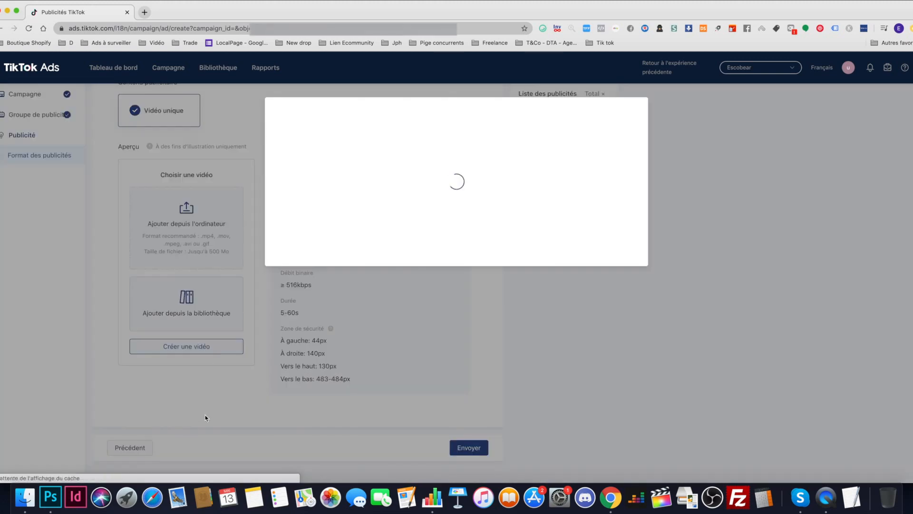
{"action": "left_click", "coordinate": [535, 214]}
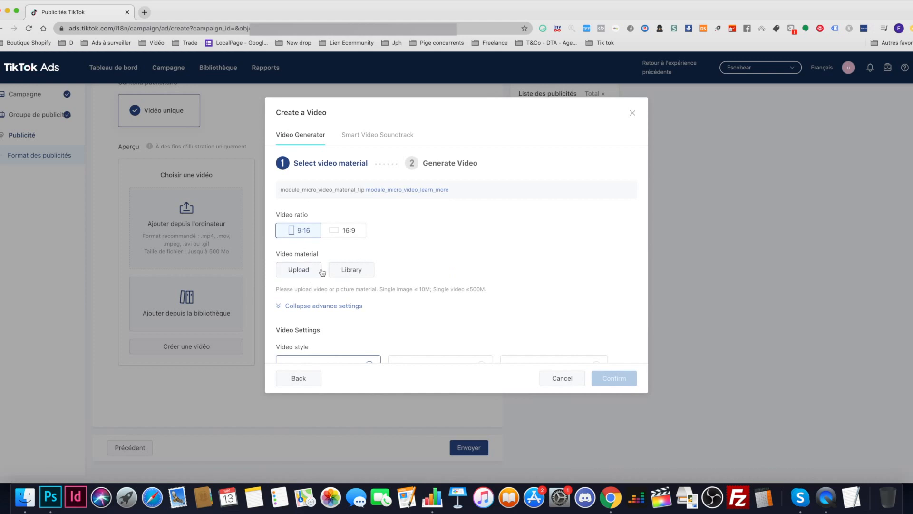
{"action": "scroll", "coordinate": [313, 257], "scroll_direction": "down", "scroll_amount": 5}
{"action": "scroll", "coordinate": [332, 301], "scroll_direction": "up", "scroll_amount": 4}
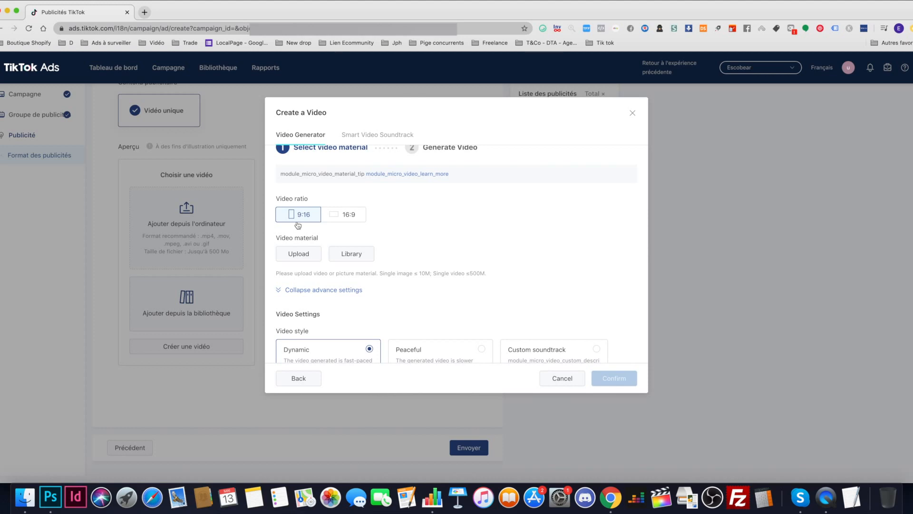
{"action": "scroll", "coordinate": [514, 288], "scroll_direction": "down", "scroll_amount": 5}
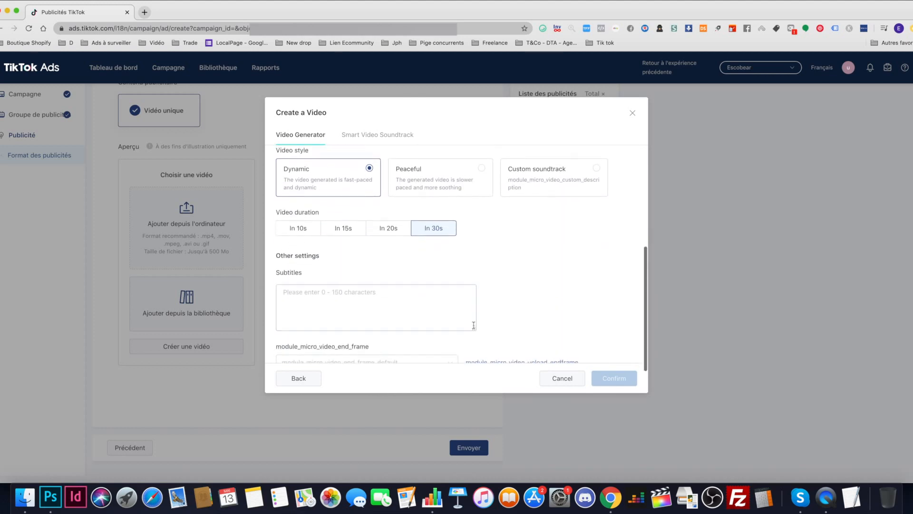
Try the 10, 15, 20 and 30 second video durations and settle on 15 seconds.
{"action": "left_click", "coordinate": [304, 226]}
{"action": "left_click", "coordinate": [432, 224]}
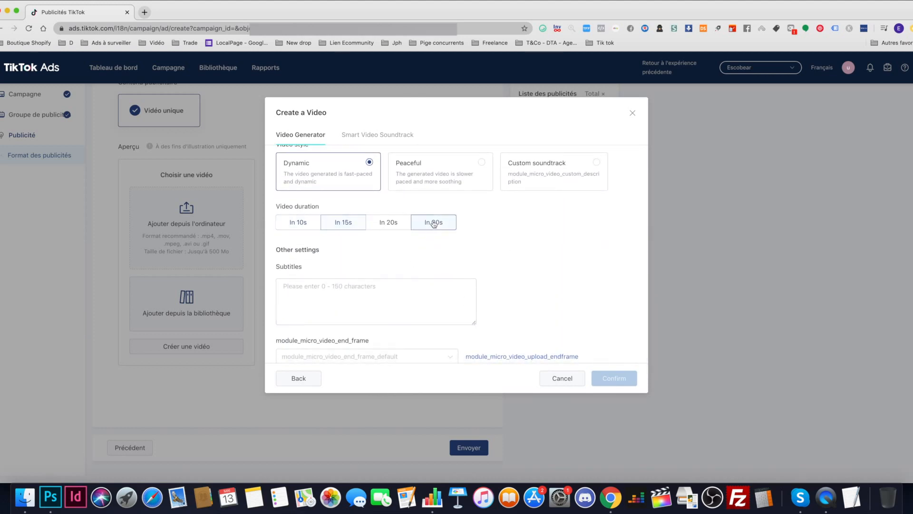
{"action": "left_click", "coordinate": [381, 225]}
{"action": "left_click", "coordinate": [331, 225]}
{"action": "left_click", "coordinate": [302, 225]}
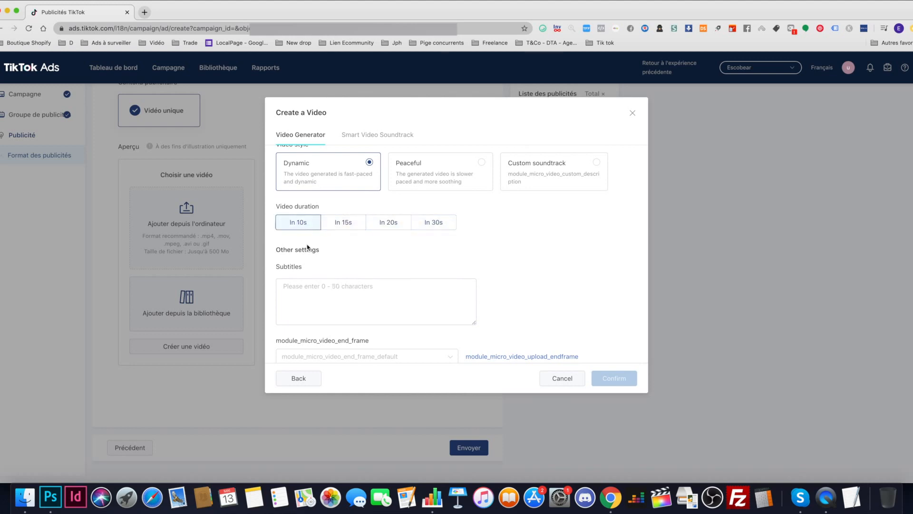
{"action": "left_click", "coordinate": [338, 224]}
{"action": "left_click", "coordinate": [304, 225]}
{"action": "left_click", "coordinate": [393, 224]}
{"action": "left_click", "coordinate": [318, 223]}
{"action": "left_click", "coordinate": [333, 223]}
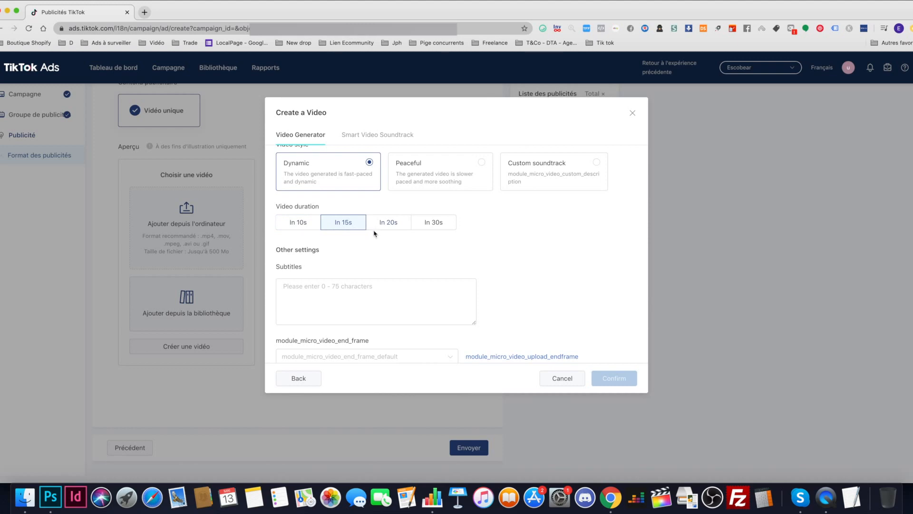
Try the Custom soundtrack and Peaceful video styles and return to Dynamic.
{"action": "scroll", "coordinate": [373, 244], "scroll_direction": "up", "scroll_amount": 3}
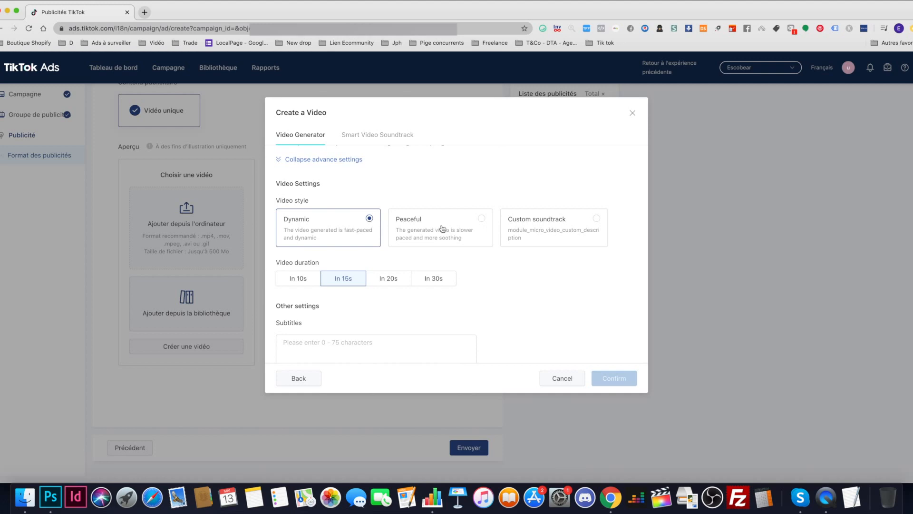
{"action": "left_click", "coordinate": [567, 234]}
{"action": "scroll", "coordinate": [541, 308], "scroll_direction": "down", "scroll_amount": 1}
{"action": "scroll", "coordinate": [541, 308], "scroll_direction": "down", "scroll_amount": 3}
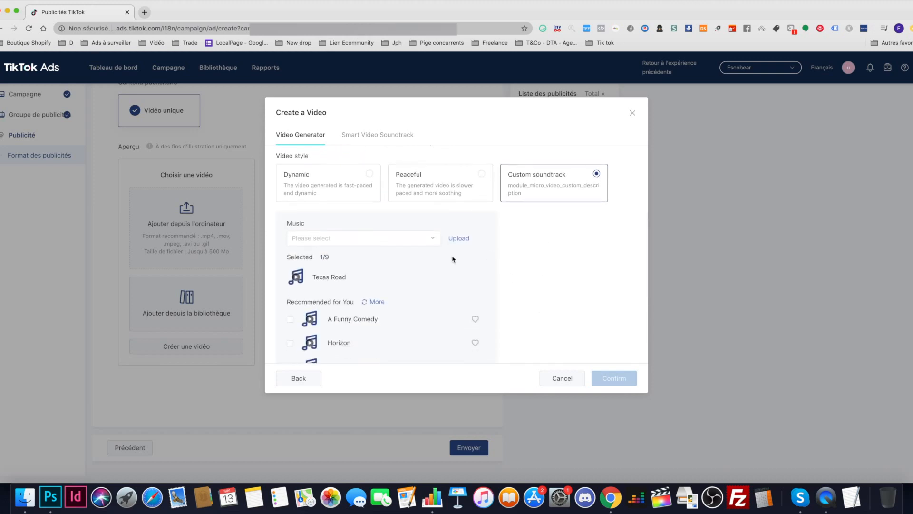
{"action": "left_click", "coordinate": [466, 182]}
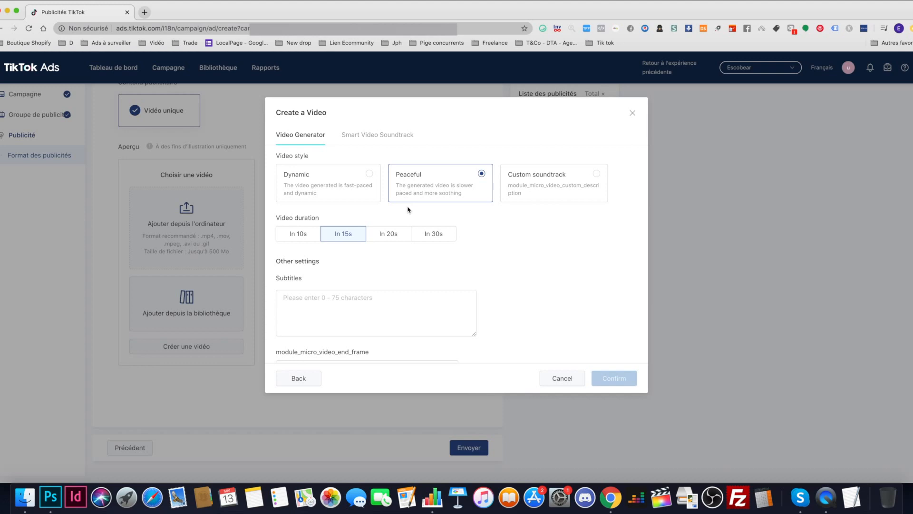
{"action": "left_click", "coordinate": [320, 195]}
Accept the TikTok Ads terms, view the end-frame animation options and close the video generator without creating a video.
{"action": "scroll", "coordinate": [477, 253], "scroll_direction": "down", "scroll_amount": 4}
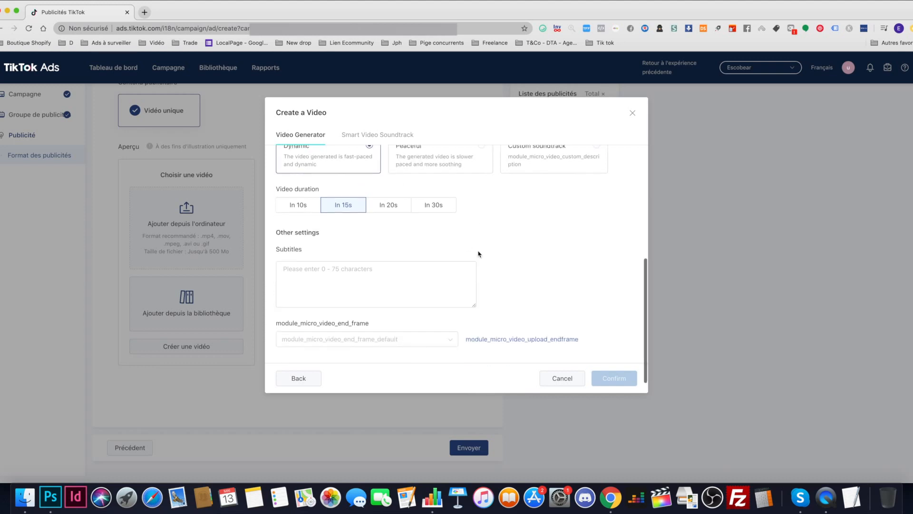
{"action": "left_click", "coordinate": [279, 348]}
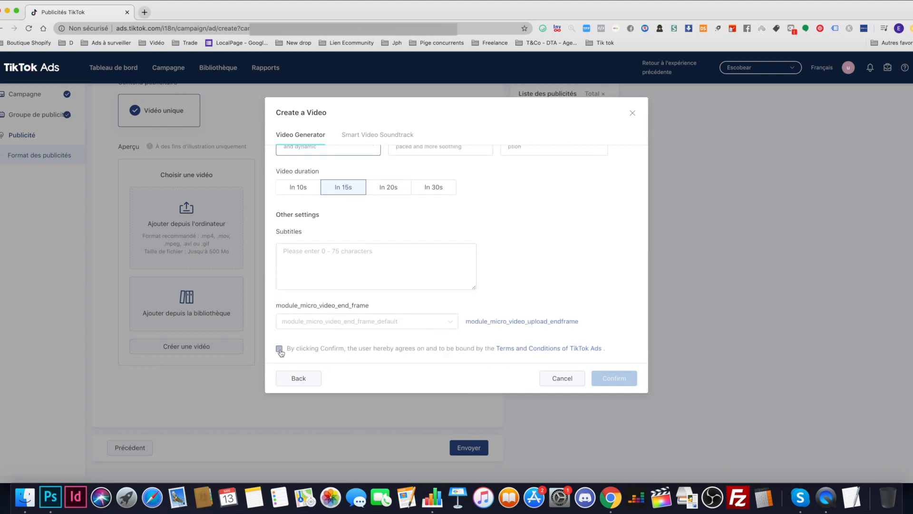
{"action": "left_click", "coordinate": [303, 322]}
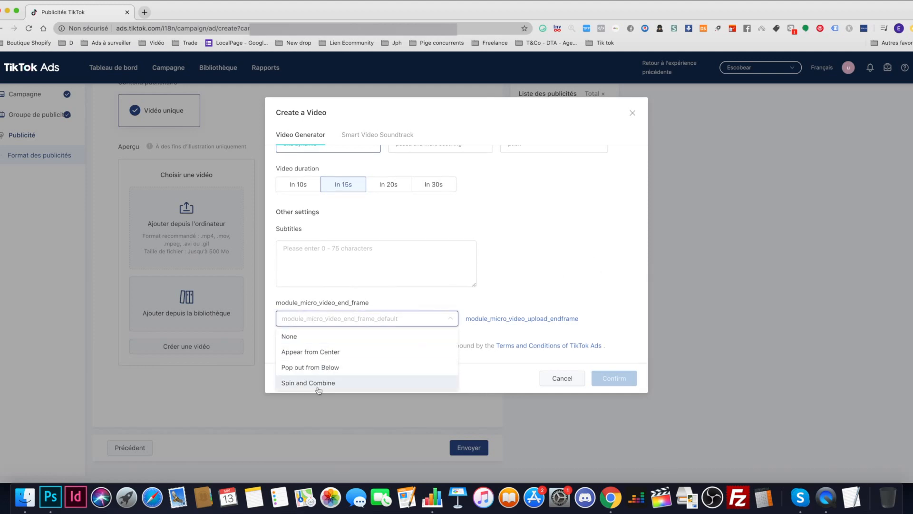
{"action": "left_click", "coordinate": [505, 323]}
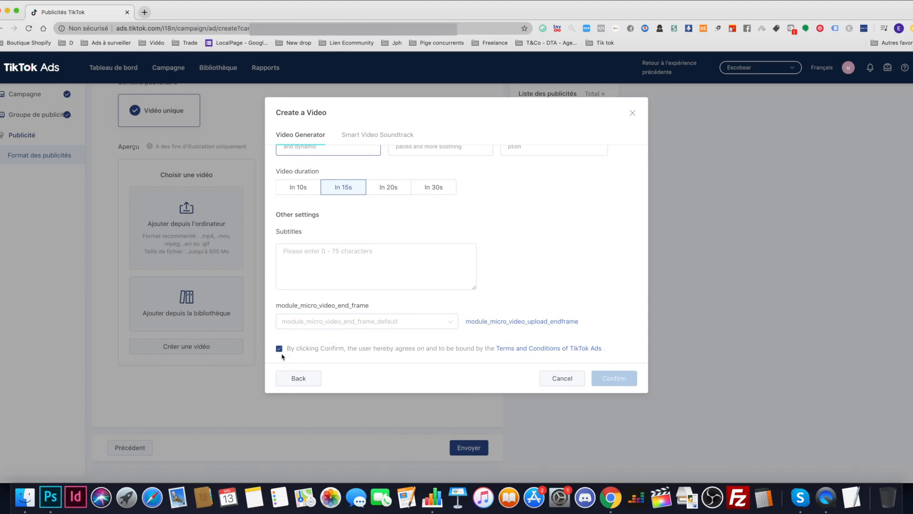
{"action": "scroll", "coordinate": [316, 254], "scroll_direction": "up", "scroll_amount": 5}
{"action": "left_click", "coordinate": [633, 113]}
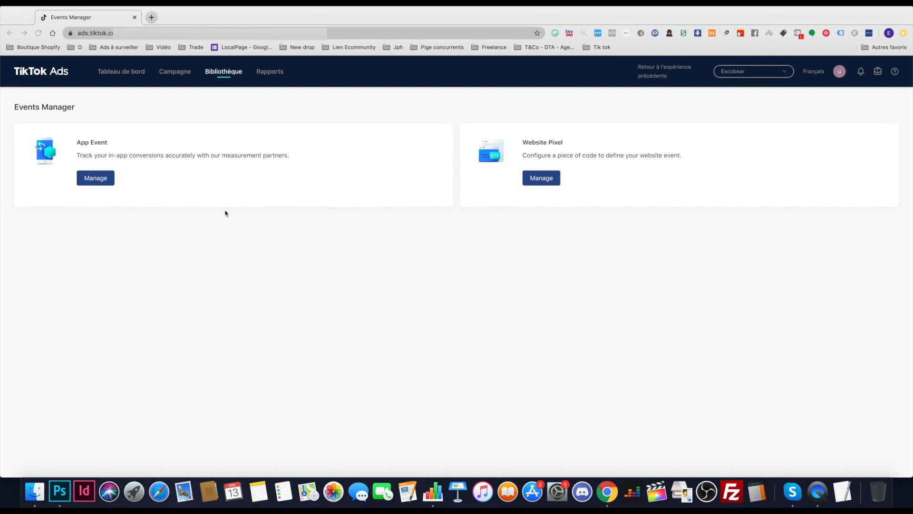
Review the App Event and Website Pixel tracking options in the Events Manager.
{"action": "left_click", "coordinate": [13, 113]}
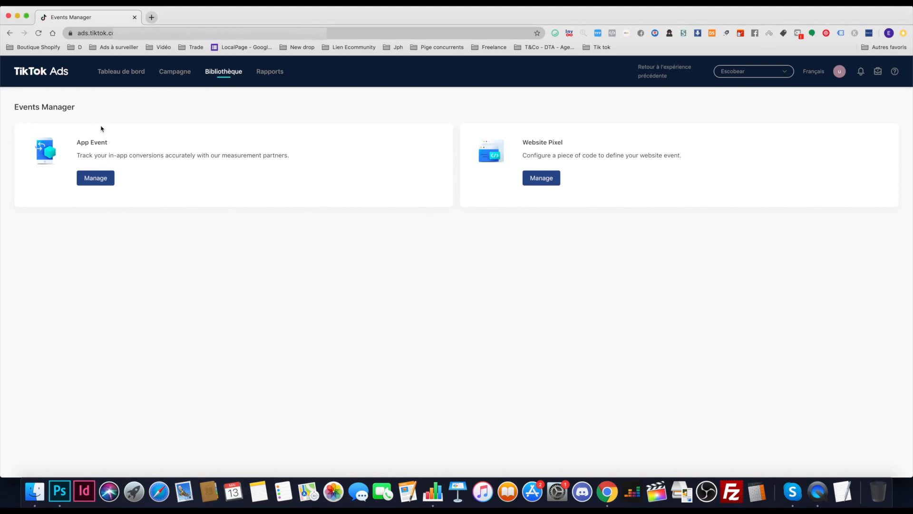
{"action": "left_click_drag", "start_coordinate": [76, 142], "coordinate": [122, 143]}
{"action": "left_click", "coordinate": [118, 145]}
{"action": "left_click_drag", "start_coordinate": [523, 144], "coordinate": [685, 154]}
{"action": "left_click", "coordinate": [540, 142]}
{"action": "left_click", "coordinate": [690, 157]}
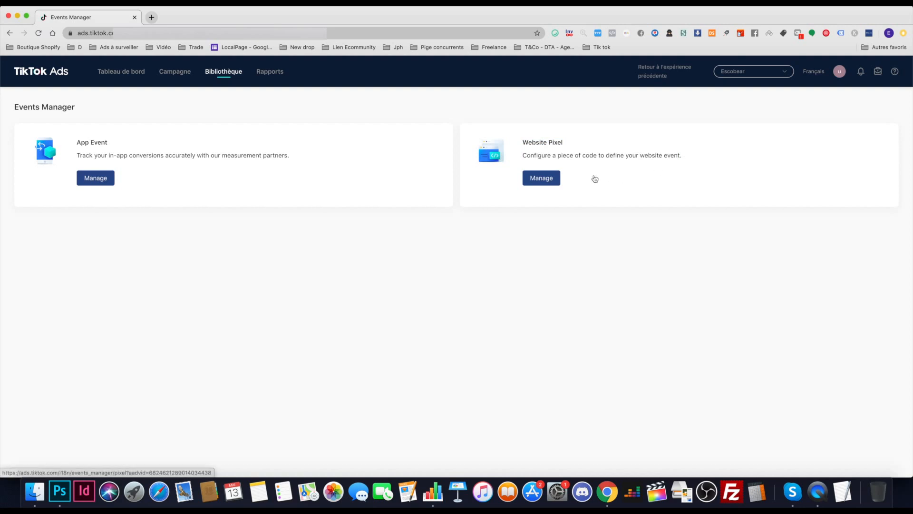
Open Good Pixel among the website pixels and examine its event funnel, including Complete Payment and Place an Order.
{"action": "left_click", "coordinate": [543, 180]}
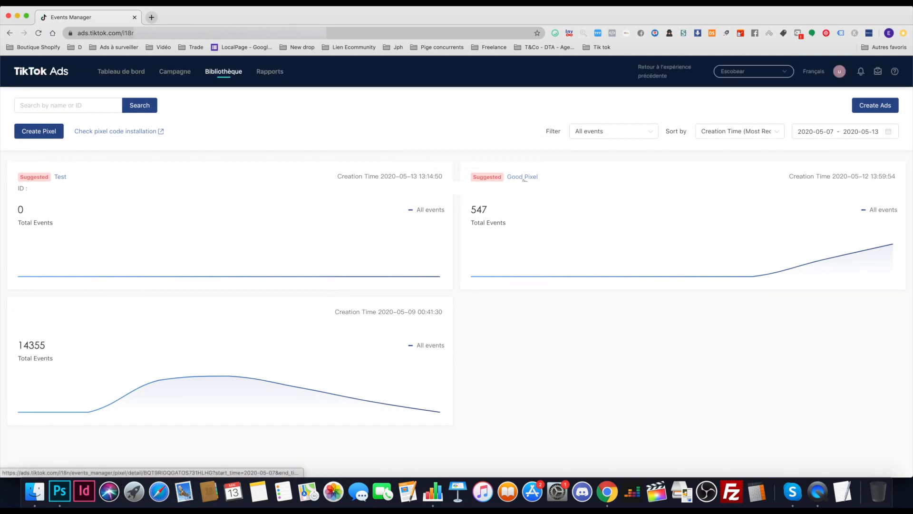
{"action": "left_click", "coordinate": [524, 179]}
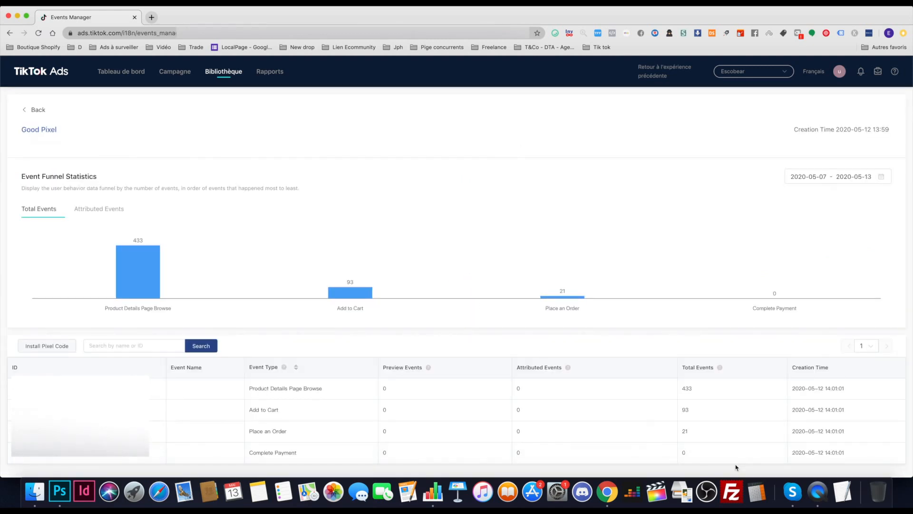
{"action": "mouse_move", "coordinate": [100, 457]}
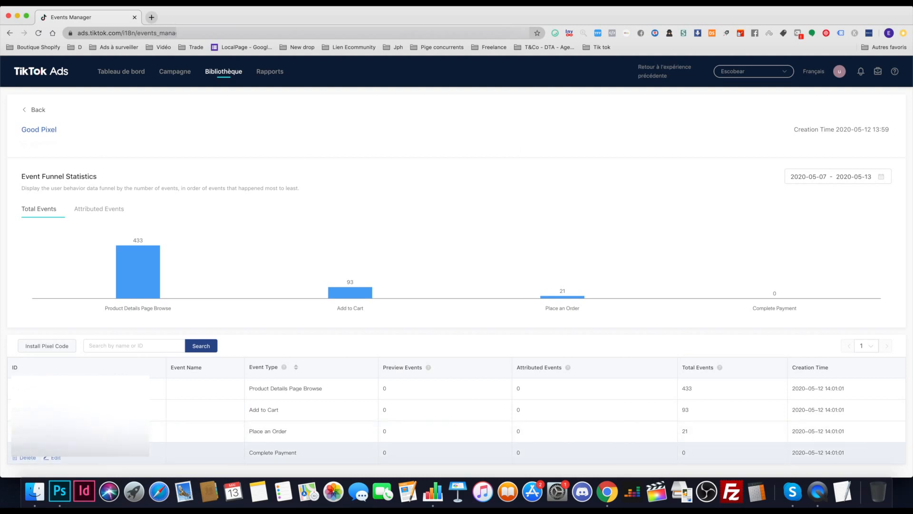
{"action": "left_click_drag", "start_coordinate": [253, 453], "coordinate": [311, 454]}
{"action": "left_click", "coordinate": [296, 454]}
{"action": "left_click_drag", "start_coordinate": [251, 431], "coordinate": [298, 433]}
{"action": "left_click", "coordinate": [289, 432]}
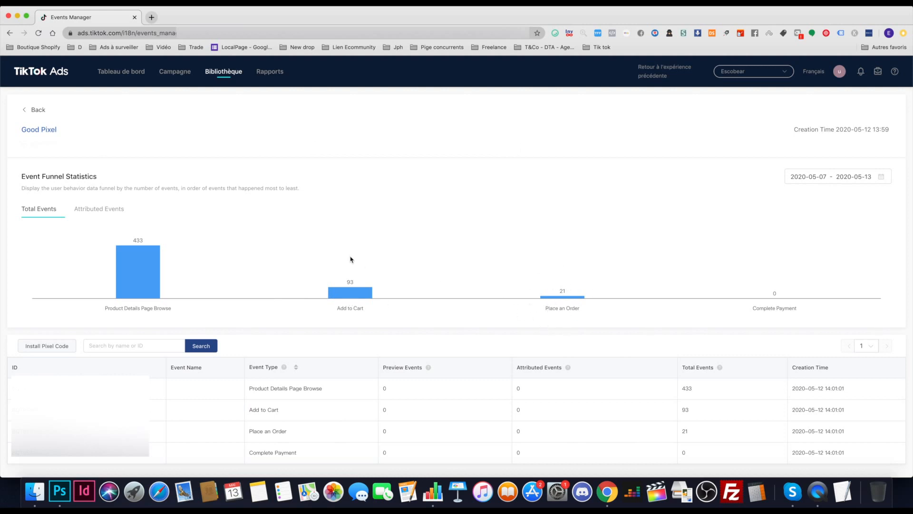
Go to the Public section of the library and start creating a custom audience.
{"action": "mouse_move", "coordinate": [223, 73]}
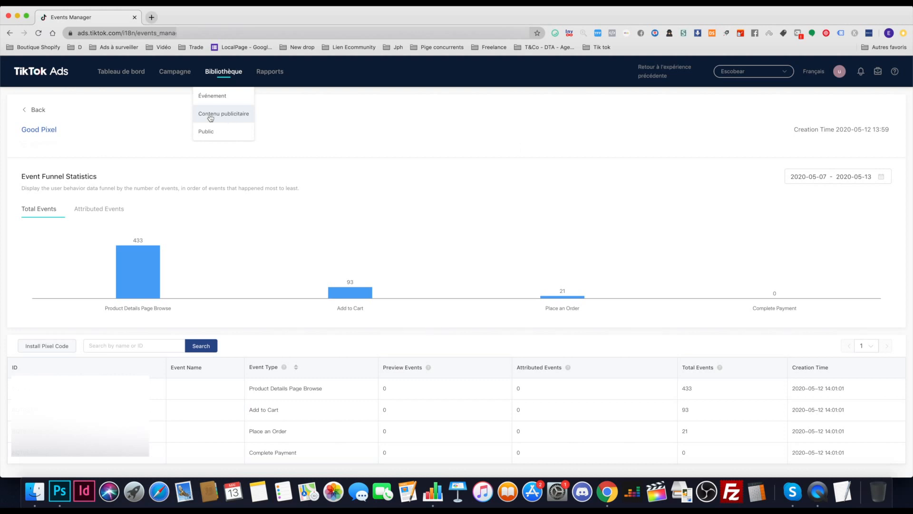
{"action": "left_click", "coordinate": [205, 131]}
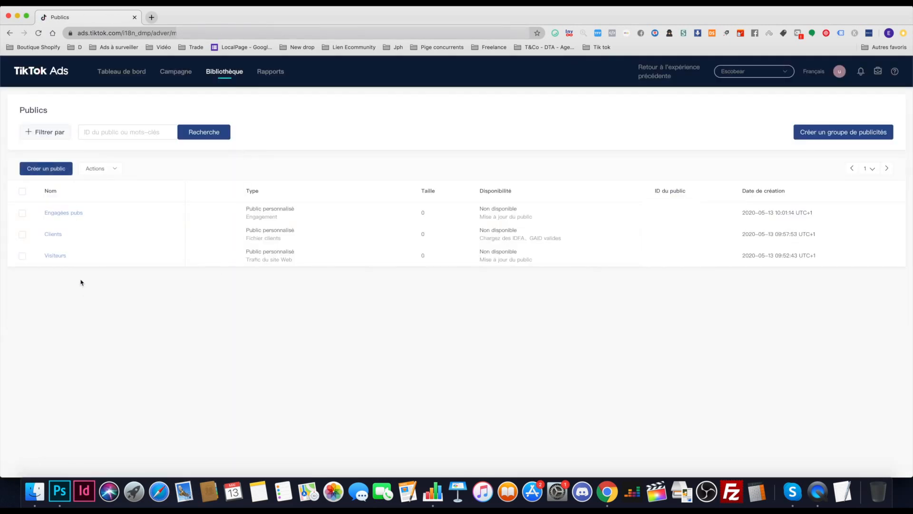
{"action": "left_click", "coordinate": [47, 169]}
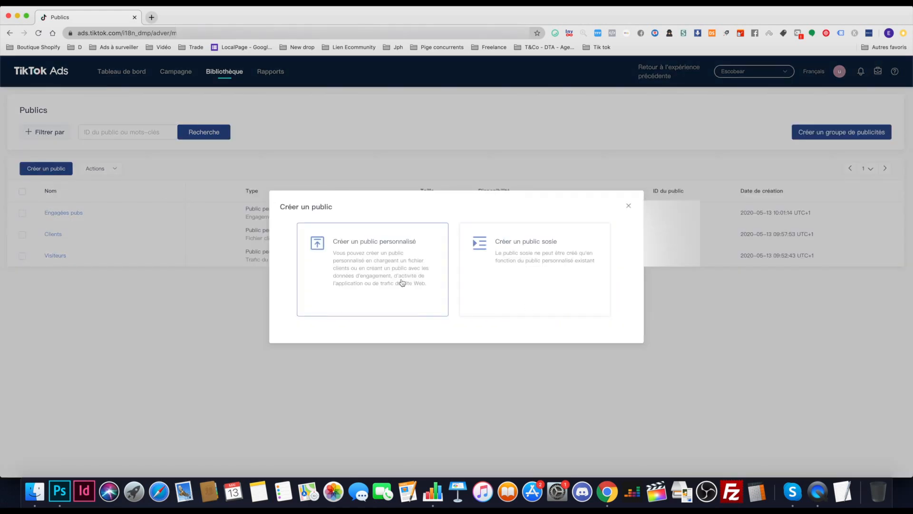
{"action": "left_click", "coordinate": [365, 268]}
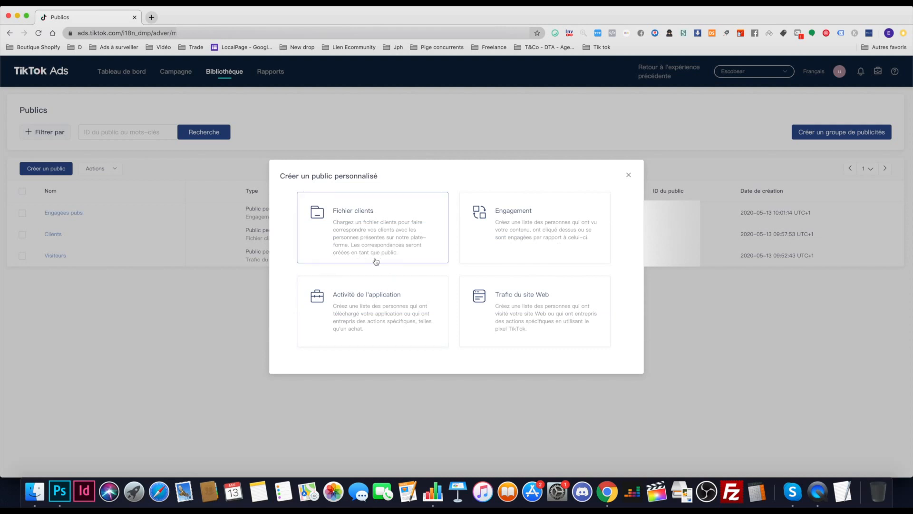
Review the Fichier clients upload requirements and the Engagement audience settings, returning to the custom audience types.
{"action": "left_click", "coordinate": [354, 229]}
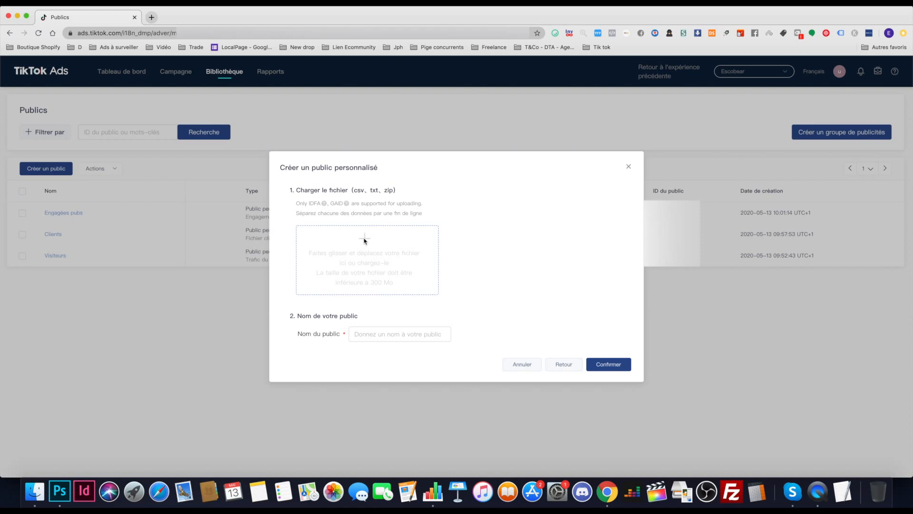
{"action": "left_click_drag", "start_coordinate": [350, 203], "coordinate": [422, 203]}
{"action": "left_click", "coordinate": [423, 217]}
{"action": "mouse_move", "coordinate": [326, 206]}
{"action": "left_click", "coordinate": [552, 365]}
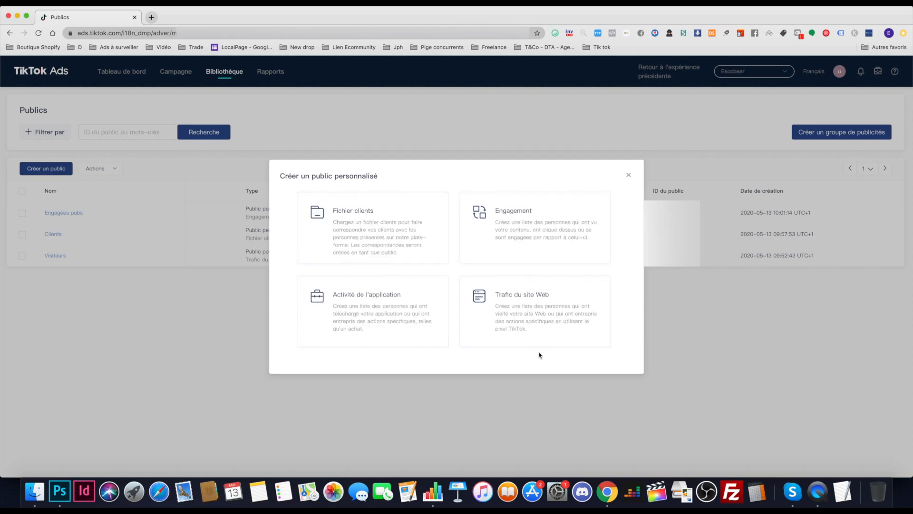
{"action": "left_click", "coordinate": [499, 239]}
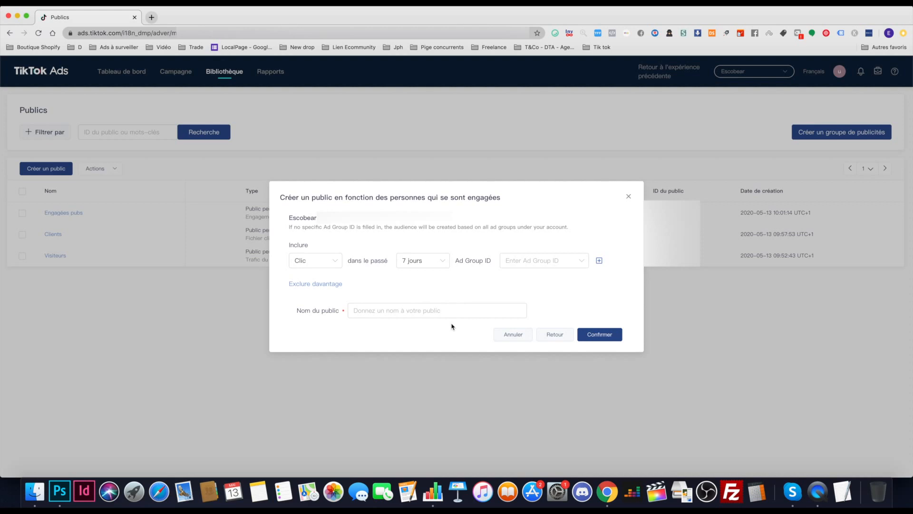
{"action": "left_click", "coordinate": [560, 337]}
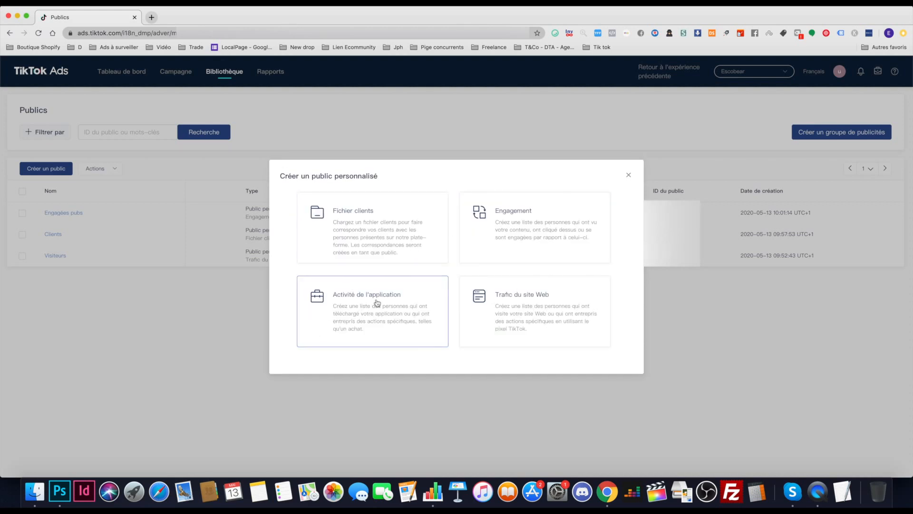
Choose a Trafic du site Web audience and review its event types and time windows, keeping Page Browse over 30 days.
{"action": "left_click", "coordinate": [569, 312]}
{"action": "left_click", "coordinate": [410, 259]}
{"action": "scroll", "coordinate": [405, 323], "scroll_direction": "down", "scroll_amount": 5}
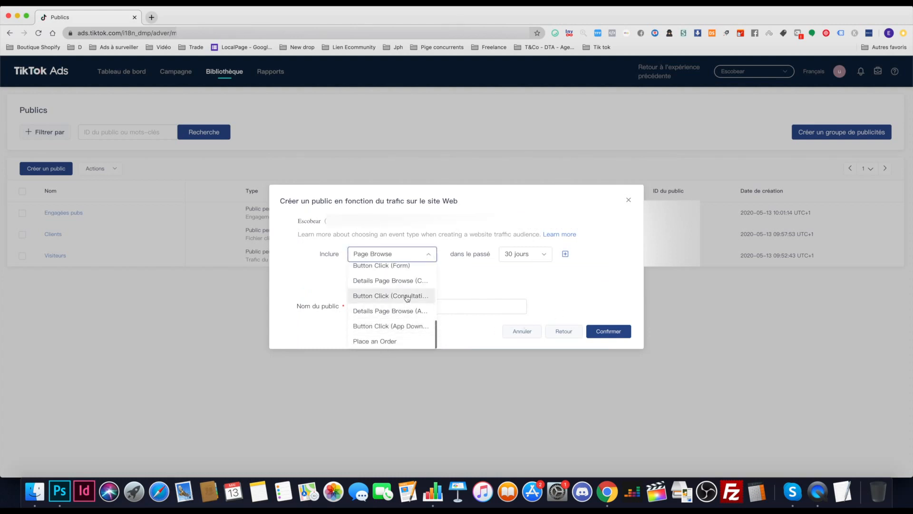
{"action": "left_click", "coordinate": [476, 295]}
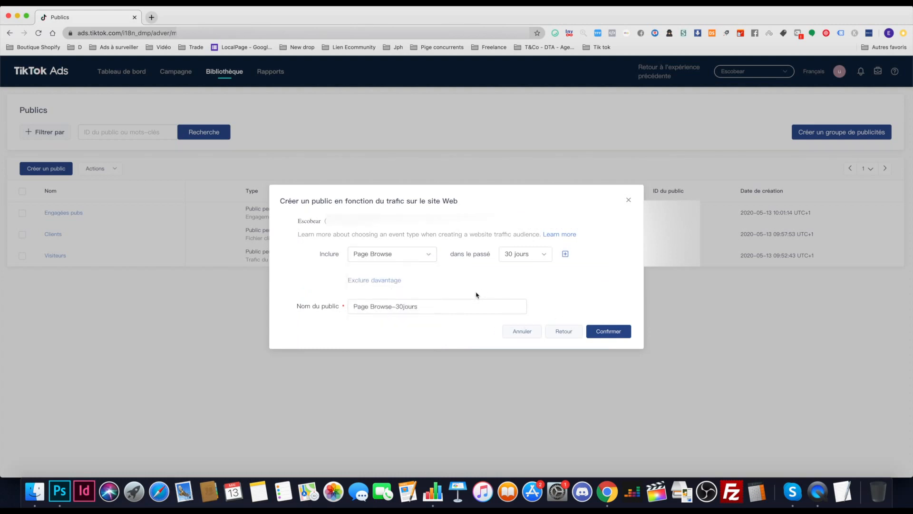
{"action": "left_click", "coordinate": [541, 252]}
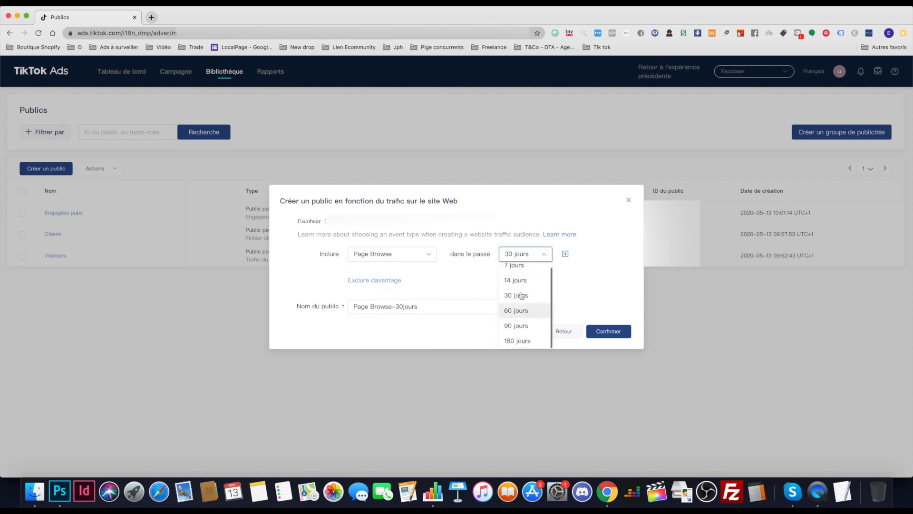
{"action": "left_click", "coordinate": [453, 290]}
{"action": "left_click", "coordinate": [531, 252]}
{"action": "left_click", "coordinate": [470, 279]}
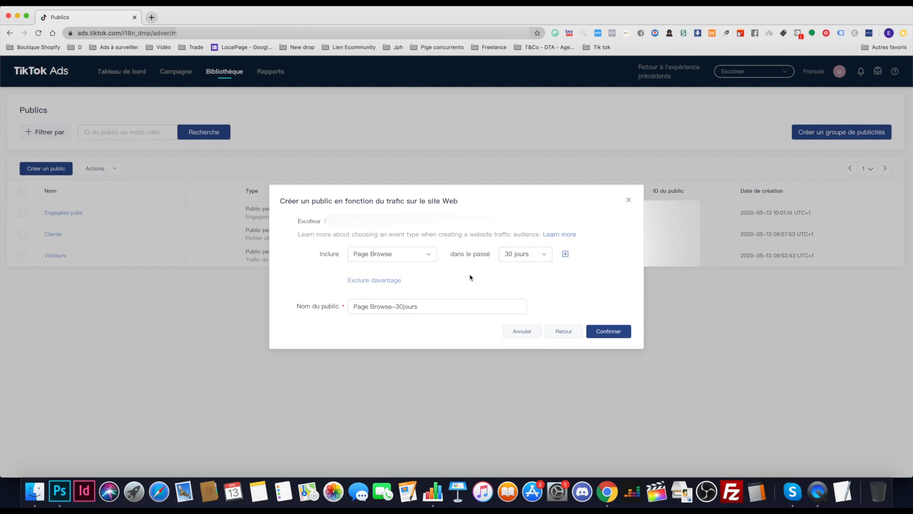
{"action": "left_click_drag", "start_coordinate": [427, 306], "coordinate": [353, 307]}
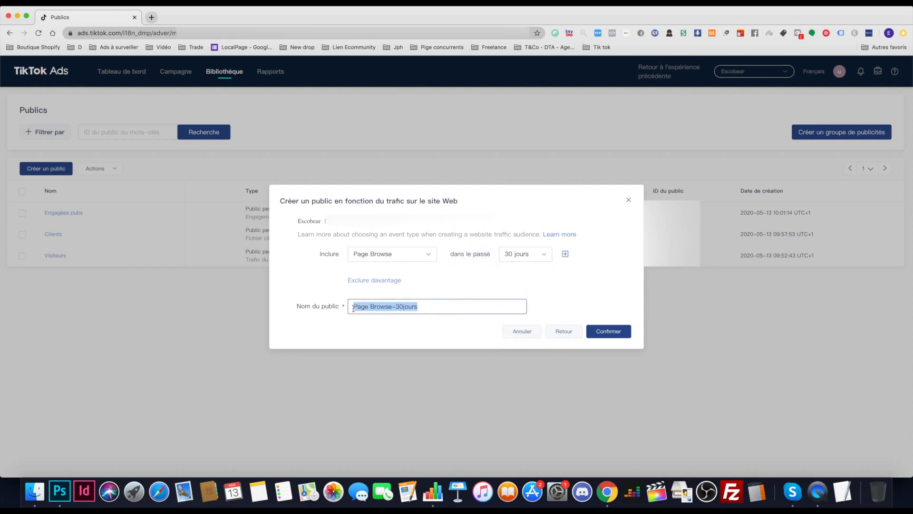
{"action": "left_click", "coordinate": [375, 281]}
{"action": "left_click", "coordinate": [375, 292]}
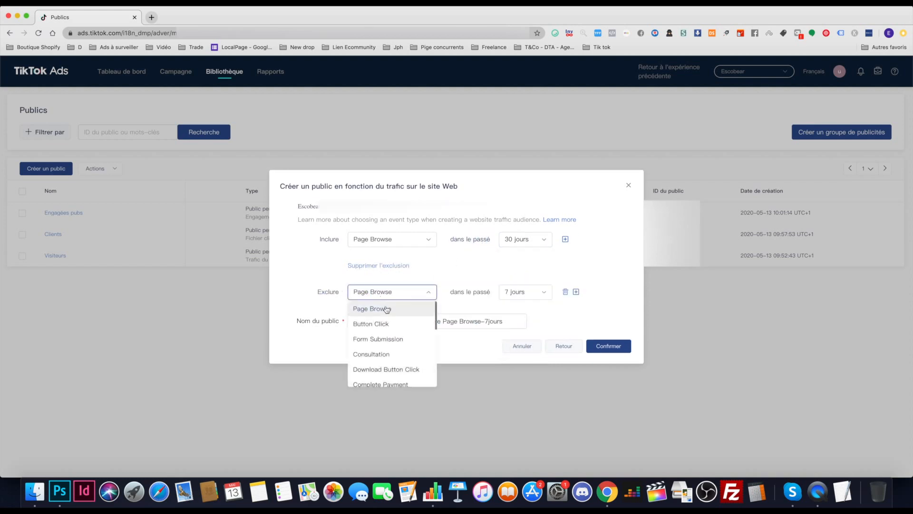
{"action": "scroll", "coordinate": [385, 333], "scroll_direction": "down", "scroll_amount": 2}
{"action": "left_click", "coordinate": [394, 266]}
{"action": "left_click", "coordinate": [394, 265]}
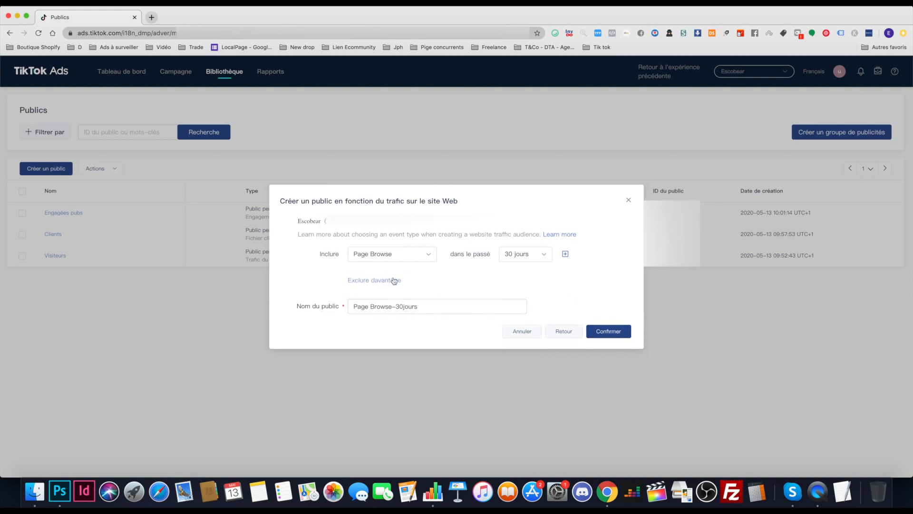
Set the website traffic audience to include Product Details Page Browse over the past 180 days.
{"action": "left_click", "coordinate": [400, 254]}
{"action": "scroll", "coordinate": [391, 283], "scroll_direction": "up", "scroll_amount": 3}
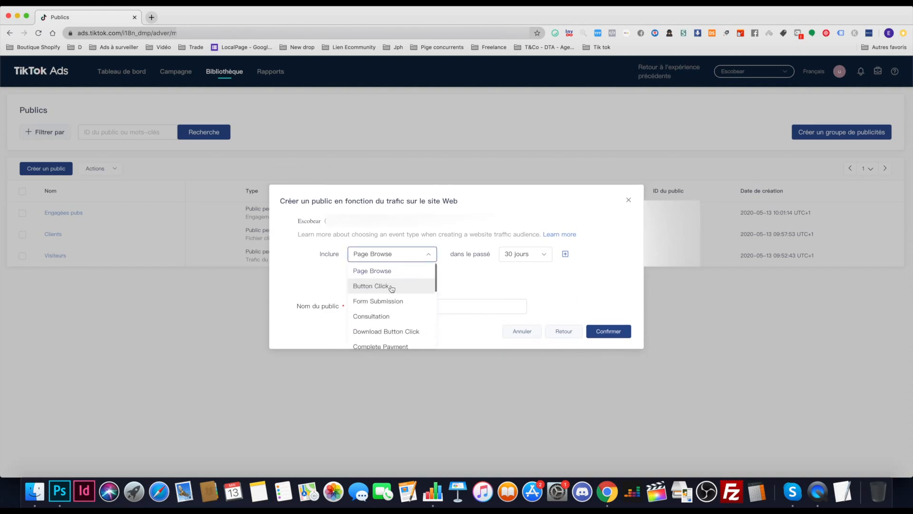
{"action": "scroll", "coordinate": [395, 289], "scroll_direction": "down", "scroll_amount": 4}
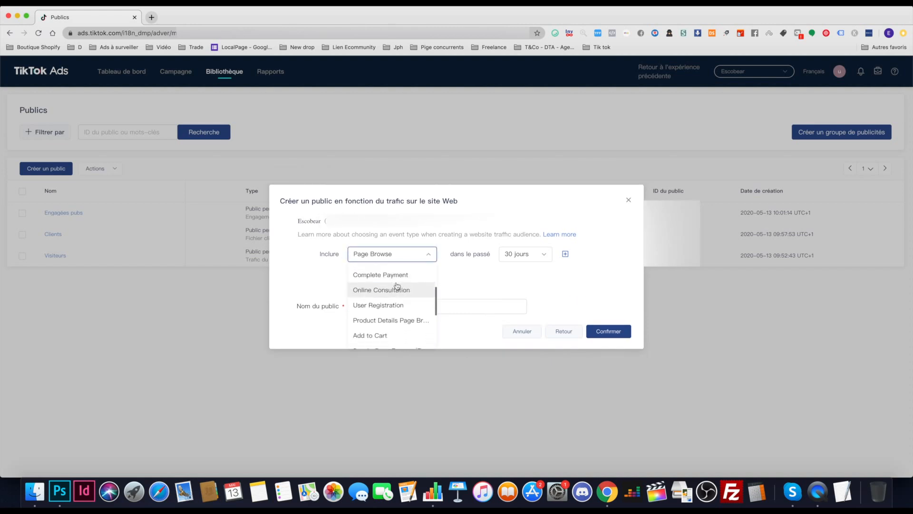
{"action": "scroll", "coordinate": [404, 289], "scroll_direction": "down", "scroll_amount": 2}
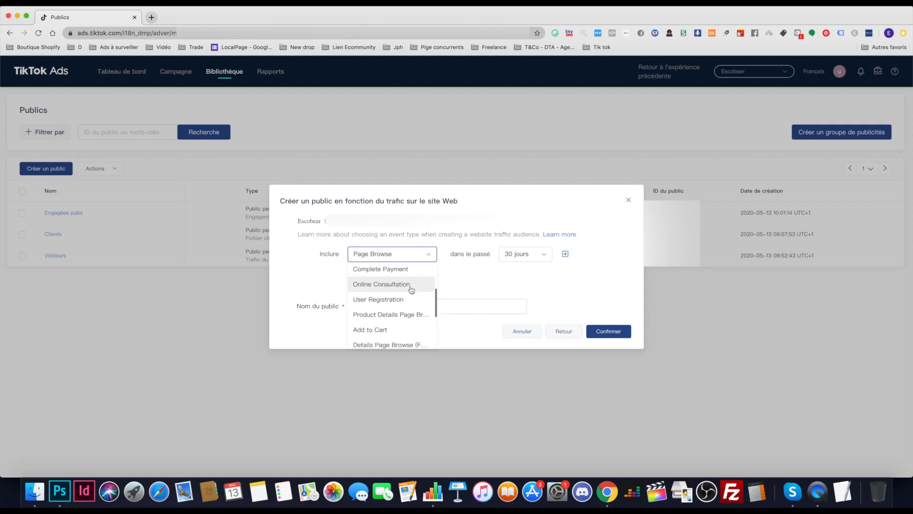
{"action": "left_click", "coordinate": [385, 298]}
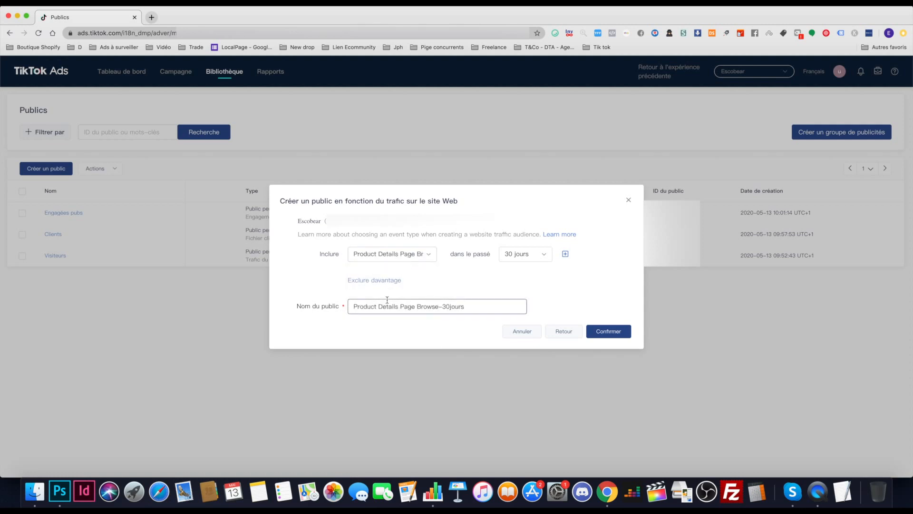
{"action": "left_click", "coordinate": [535, 258]}
{"action": "left_click", "coordinate": [517, 340]}
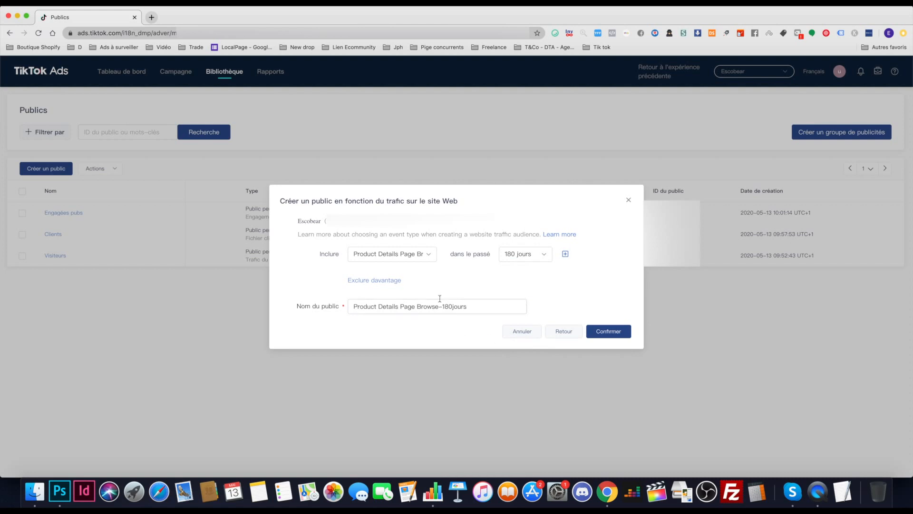
Add an exclusion for Place an Order events to the audience and adjust its time window.
{"action": "left_click", "coordinate": [375, 280]}
{"action": "left_click", "coordinate": [387, 291]}
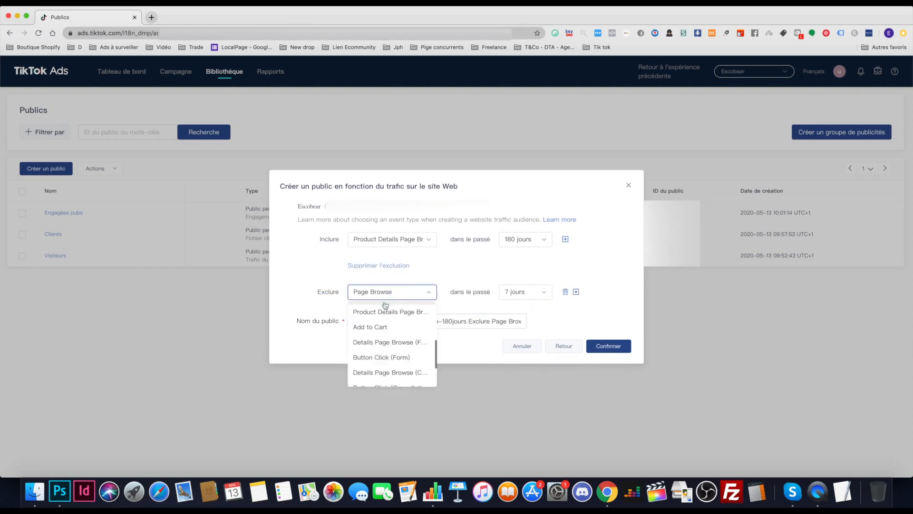
{"action": "scroll", "coordinate": [394, 335], "scroll_direction": "down", "scroll_amount": 3}
{"action": "left_click", "coordinate": [386, 379]}
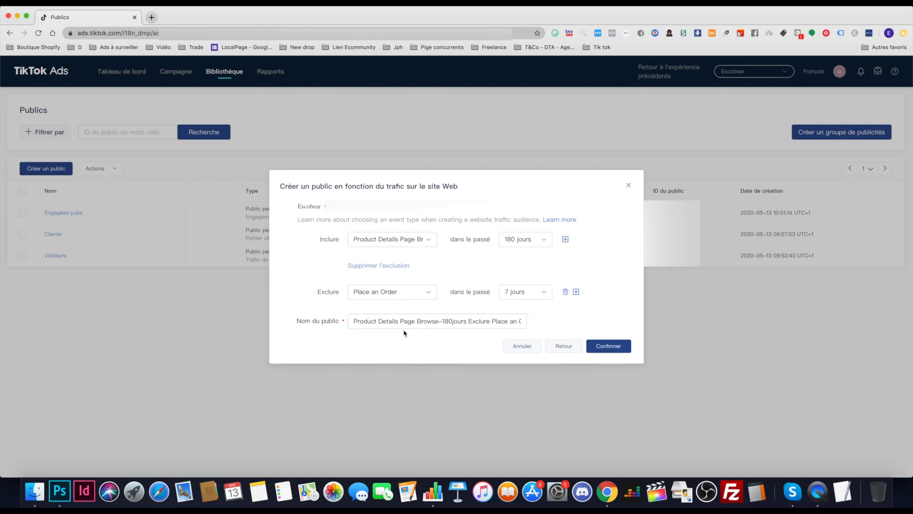
{"action": "left_click", "coordinate": [527, 295]}
{"action": "left_click", "coordinate": [505, 377]}
Leave the website traffic audience unsaved and return to the audience list.
{"action": "left_click_drag", "start_coordinate": [352, 321], "coordinate": [589, 326]}
{"action": "left_click", "coordinate": [539, 333]}
{"action": "left_click", "coordinate": [565, 346]}
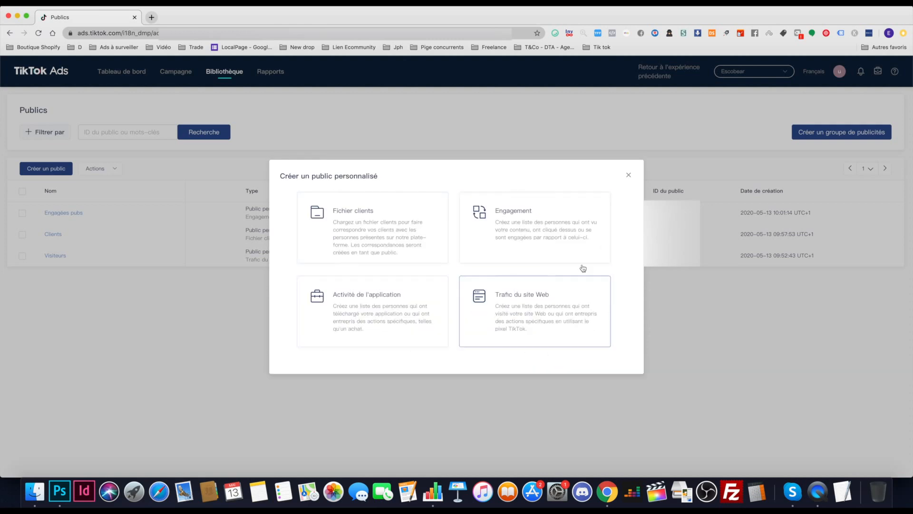
{"action": "left_click", "coordinate": [629, 176]}
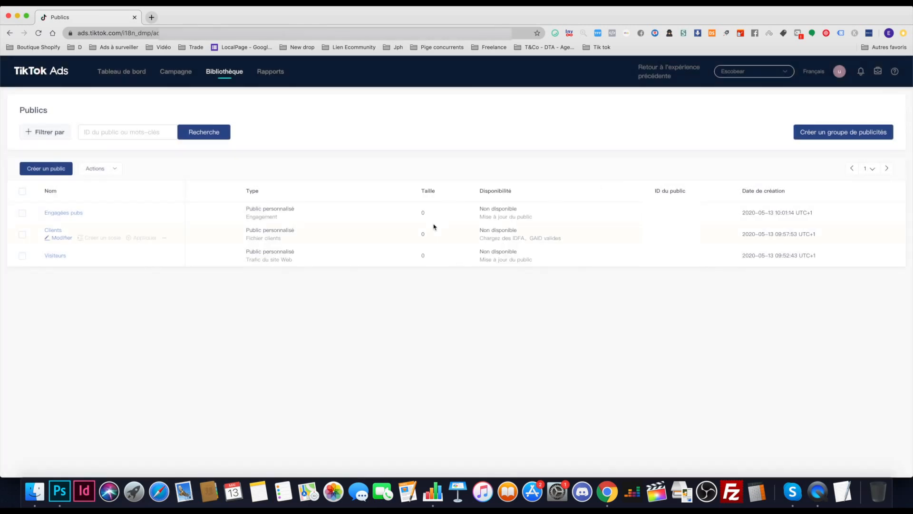
Check which actions are offered for the Clients audience and clear its selection.
{"action": "left_click", "coordinate": [22, 234]}
{"action": "left_click", "coordinate": [97, 169]}
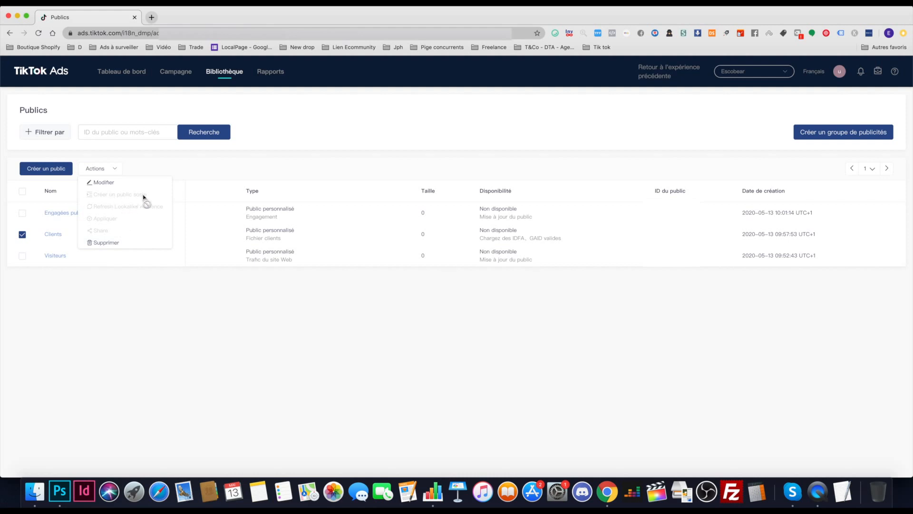
{"action": "left_click", "coordinate": [23, 234]}
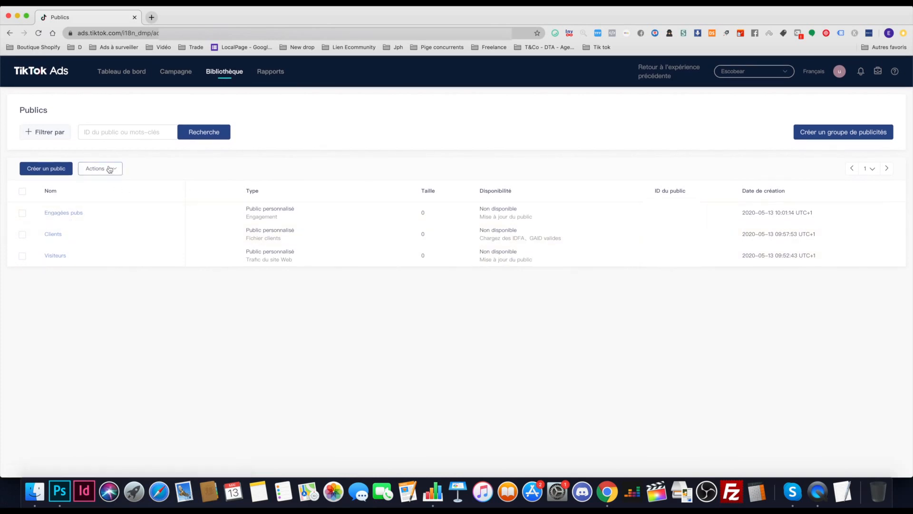
Start creating a lookalike audience (public sosie) and check the custom audiences offered as its source.
{"action": "left_click", "coordinate": [52, 172]}
{"action": "left_click", "coordinate": [533, 256]}
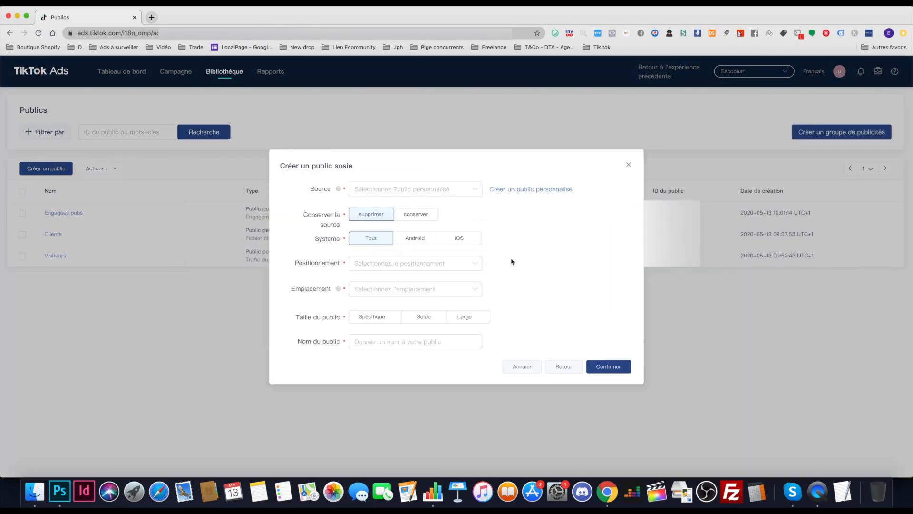
{"action": "left_click", "coordinate": [432, 190]}
{"action": "left_click", "coordinate": [524, 224]}
{"action": "left_click", "coordinate": [466, 189]}
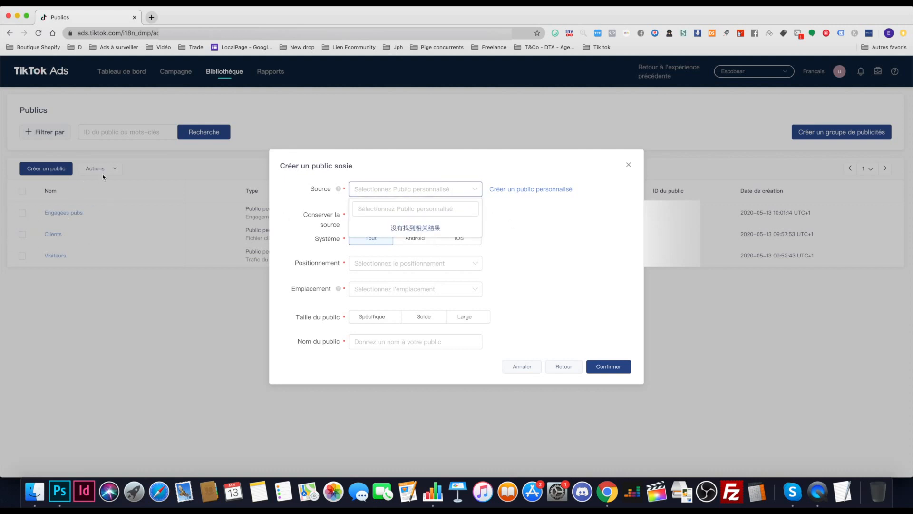
{"action": "left_click", "coordinate": [399, 206]}
{"action": "left_click", "coordinate": [598, 240]}
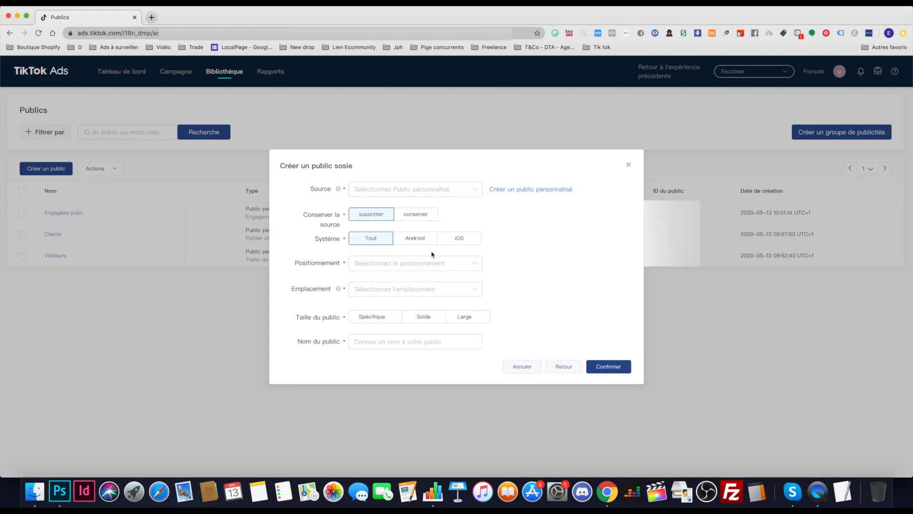
Set the lookalike's source option to conserver and try the Android and iOS systems, settling on Tout.
{"action": "left_click", "coordinate": [430, 212]}
{"action": "left_click", "coordinate": [387, 216]}
{"action": "left_click", "coordinate": [404, 216]}
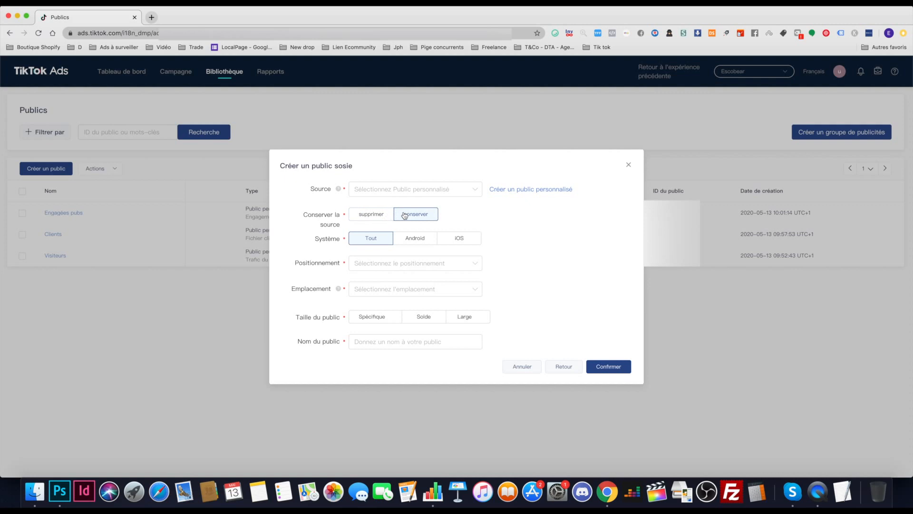
{"action": "left_click", "coordinate": [413, 240]}
{"action": "left_click", "coordinate": [466, 237]}
{"action": "left_click", "coordinate": [386, 238]}
{"action": "left_click", "coordinate": [427, 243]}
{"action": "left_click", "coordinate": [359, 241]}
{"action": "left_click", "coordinate": [456, 239]}
{"action": "left_click", "coordinate": [430, 241]}
{"action": "left_click", "coordinate": [379, 241]}
Review the lookalike's Positionnement and Emplacement options and cancel its creation.
{"action": "left_click", "coordinate": [400, 264]}
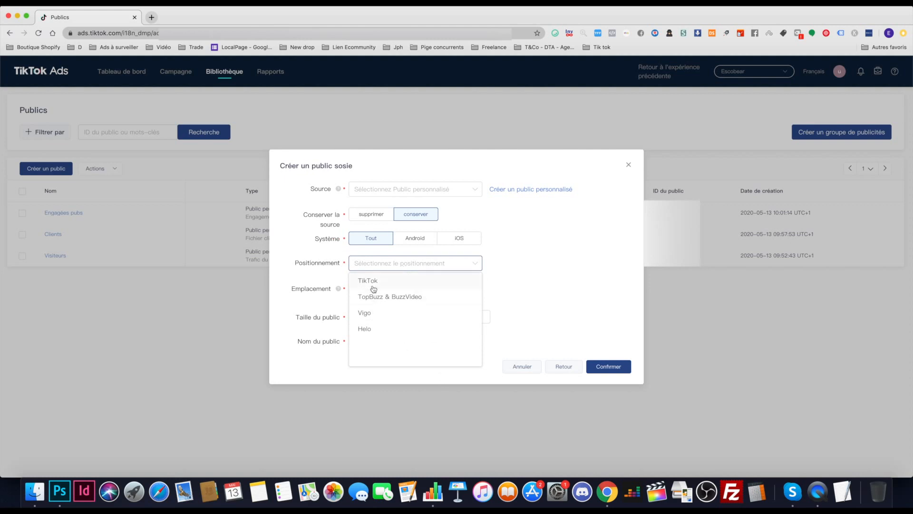
{"action": "left_click", "coordinate": [304, 281]}
{"action": "left_click", "coordinate": [412, 288]}
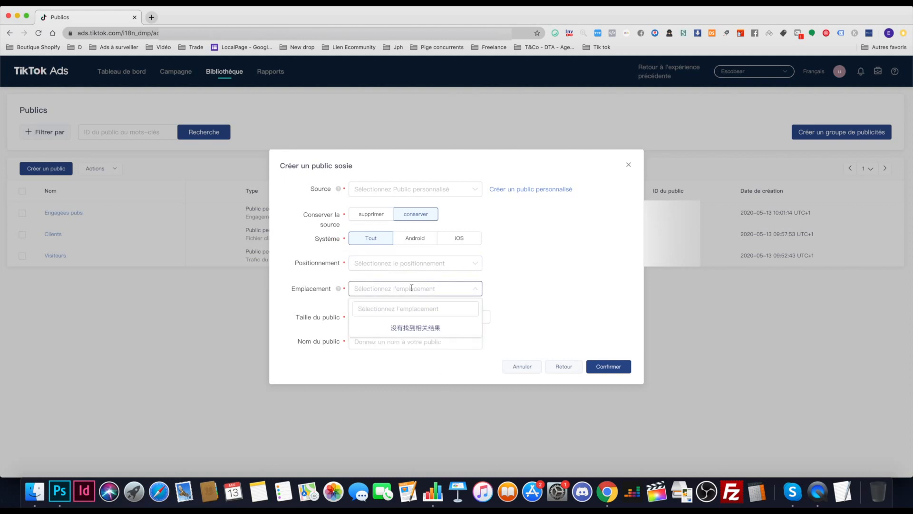
{"action": "left_click", "coordinate": [525, 297]}
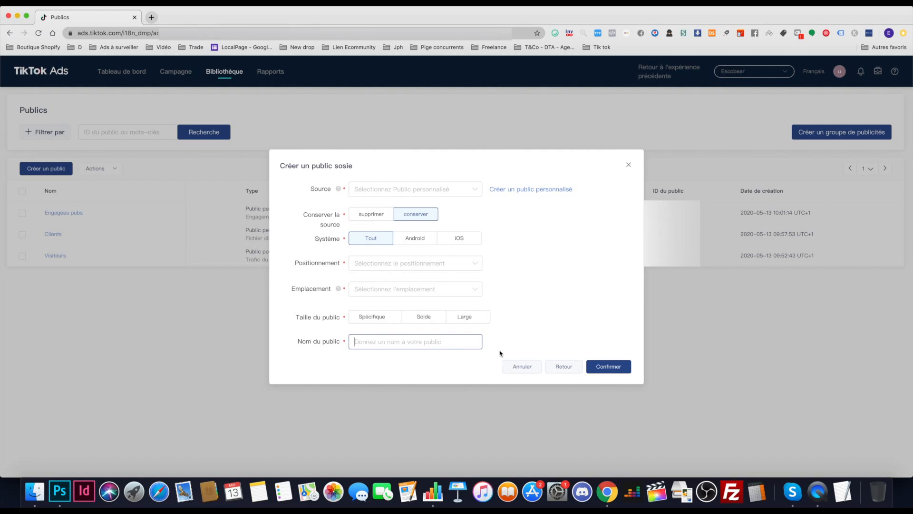
{"action": "left_click", "coordinate": [523, 370]}
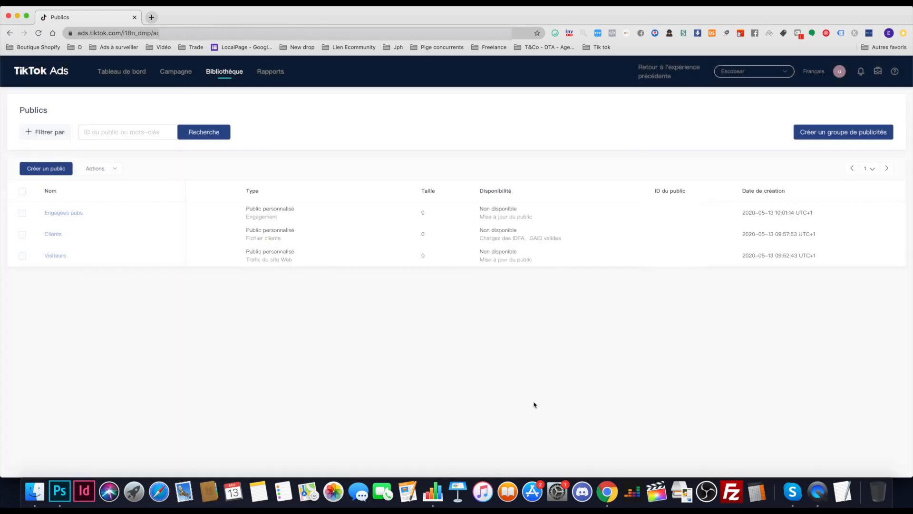
Examine the automatic payment details on the Paiement page, including the next invoice rule and the billing threshold.
{"action": "mouse_move", "coordinate": [238, 82]}
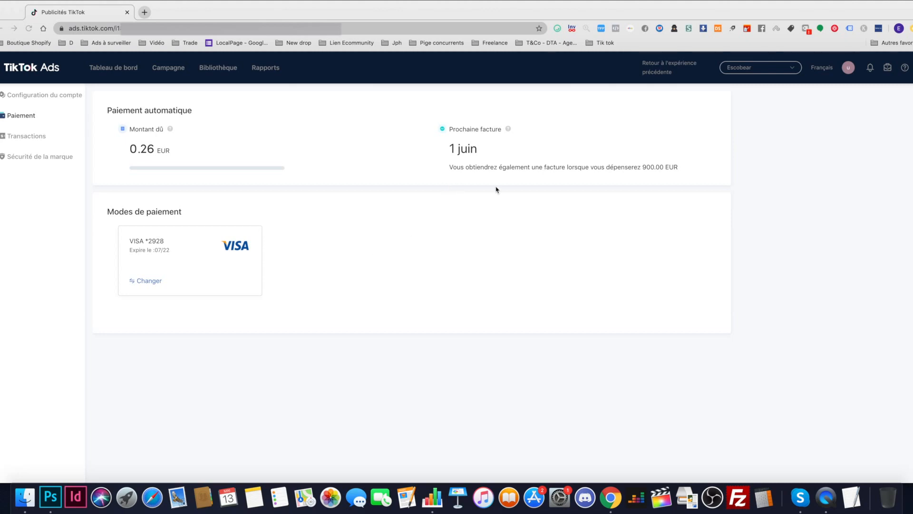
{"action": "left_click", "coordinate": [610, 169]}
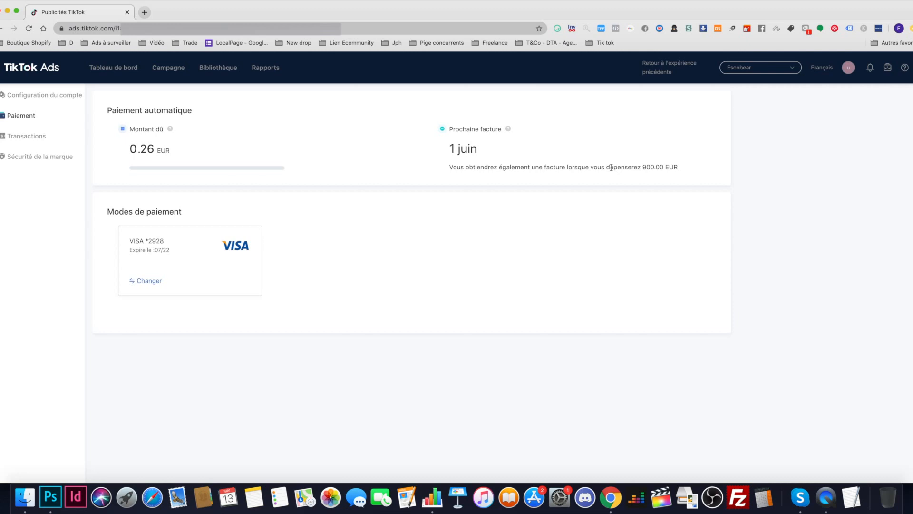
{"action": "left_click_drag", "start_coordinate": [607, 168], "coordinate": [640, 168]}
{"action": "double_click", "coordinate": [650, 168]}
{"action": "mouse_move", "coordinate": [509, 132]}
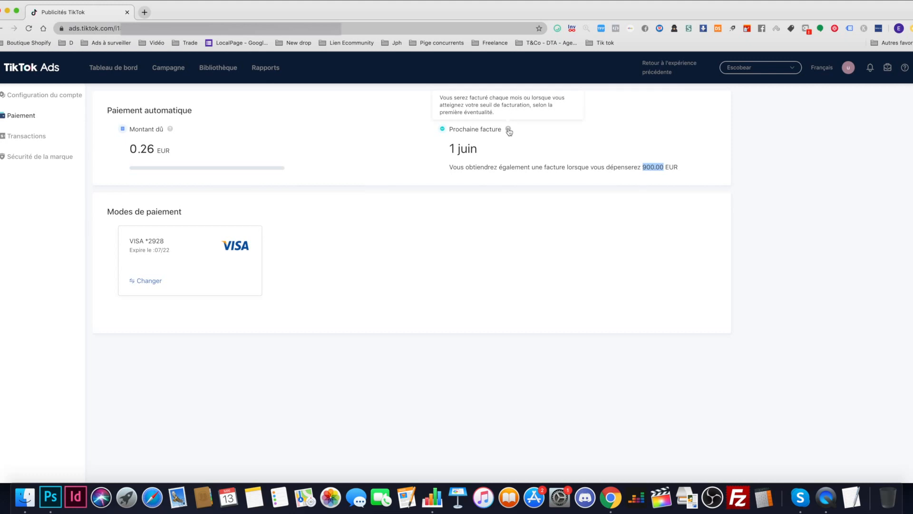
{"action": "left_click_drag", "start_coordinate": [449, 167], "coordinate": [691, 170]}
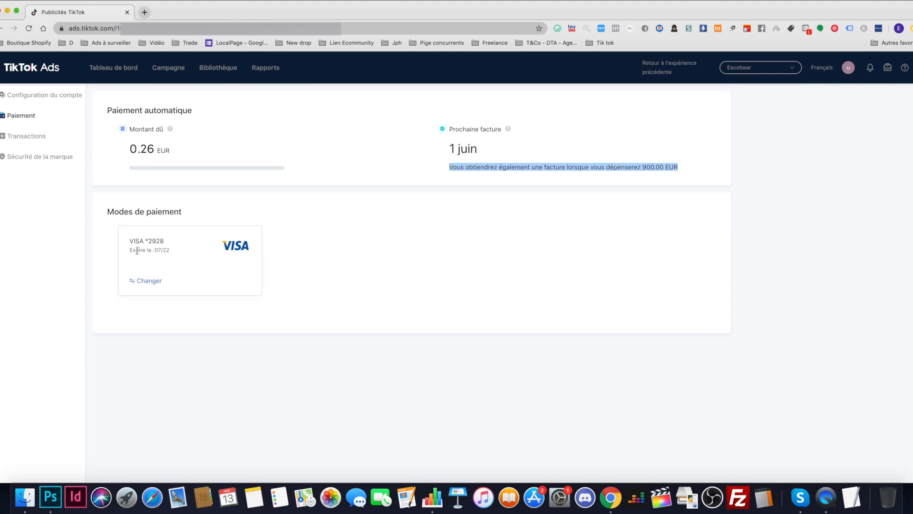
Go to the Tableau de bord and review the trend metrics, campaign table and performance breakdowns.
{"action": "left_click", "coordinate": [117, 69]}
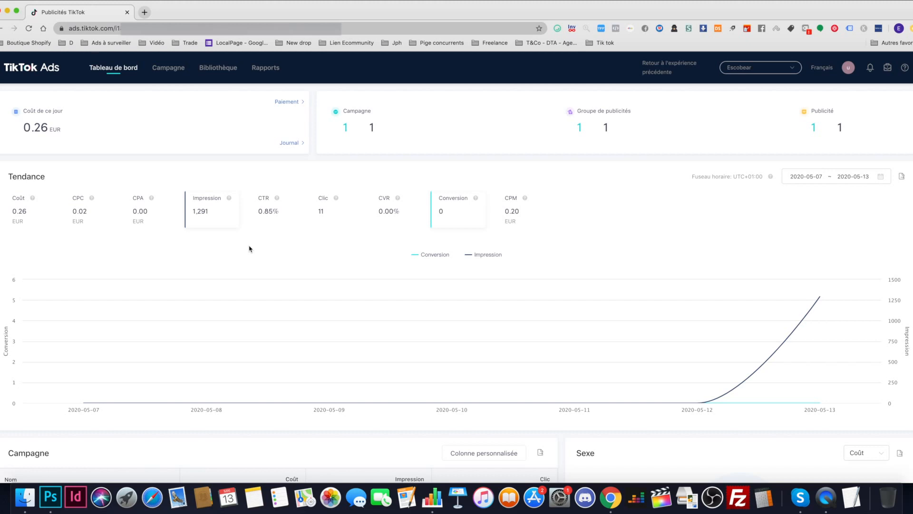
{"action": "scroll", "coordinate": [249, 249], "scroll_direction": "down", "scroll_amount": 10}
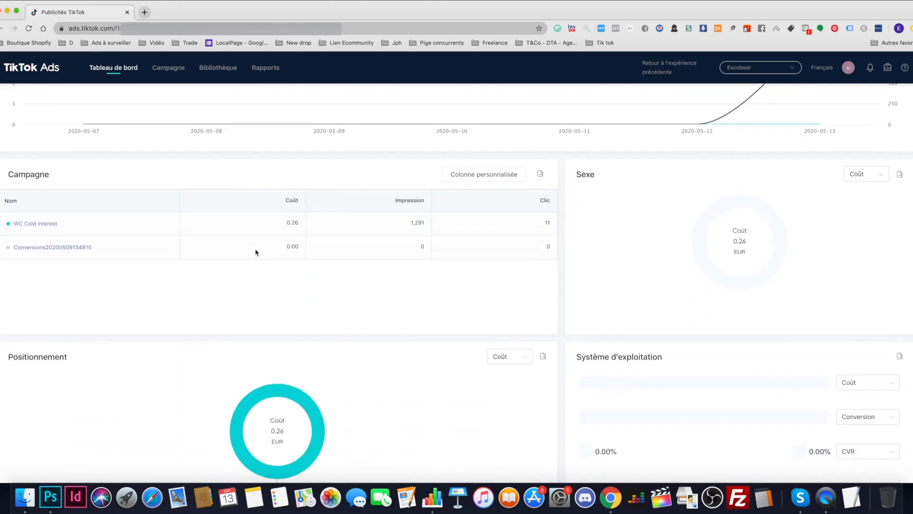
{"action": "scroll", "coordinate": [255, 252], "scroll_direction": "down", "scroll_amount": 1}
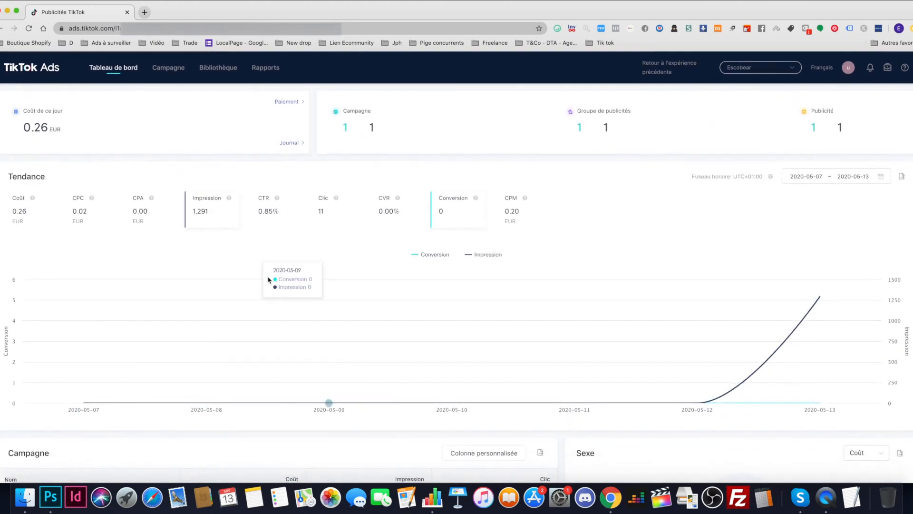